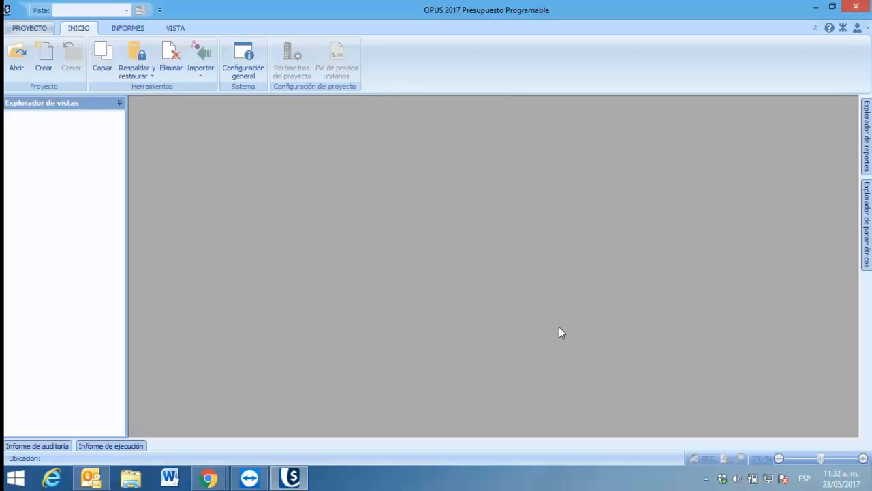
- Open the project "Eejemplo Ajuste de Costos" and display its Mano de obra catalogue
click(17, 60)
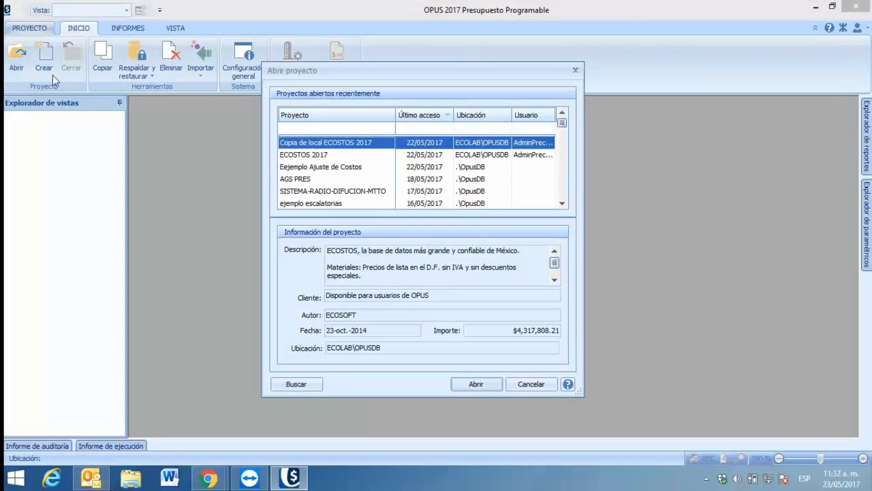
click(323, 167)
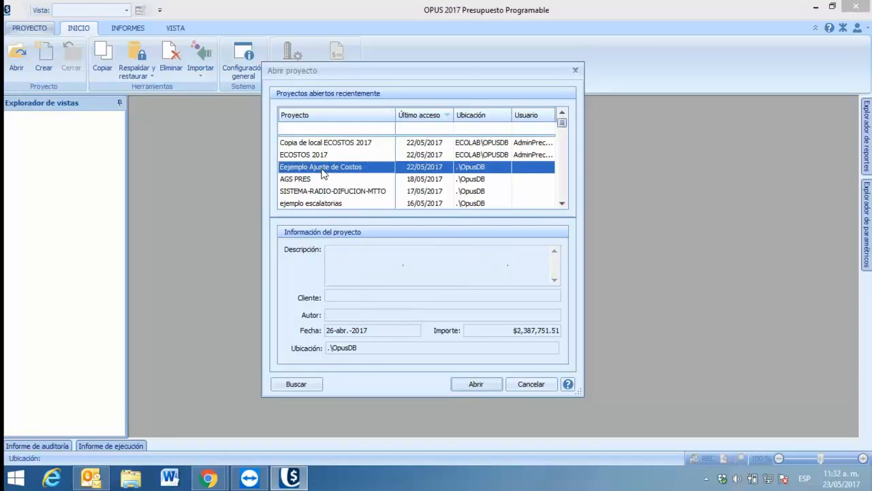
click(474, 384)
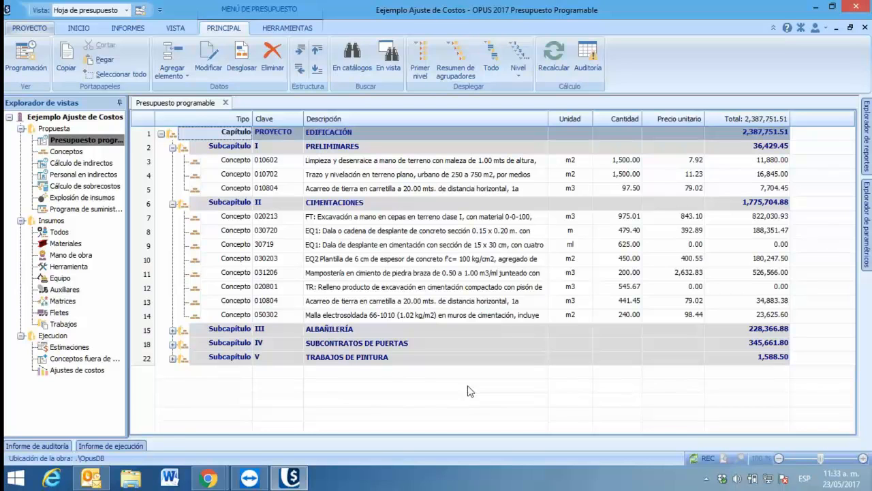
click(74, 256)
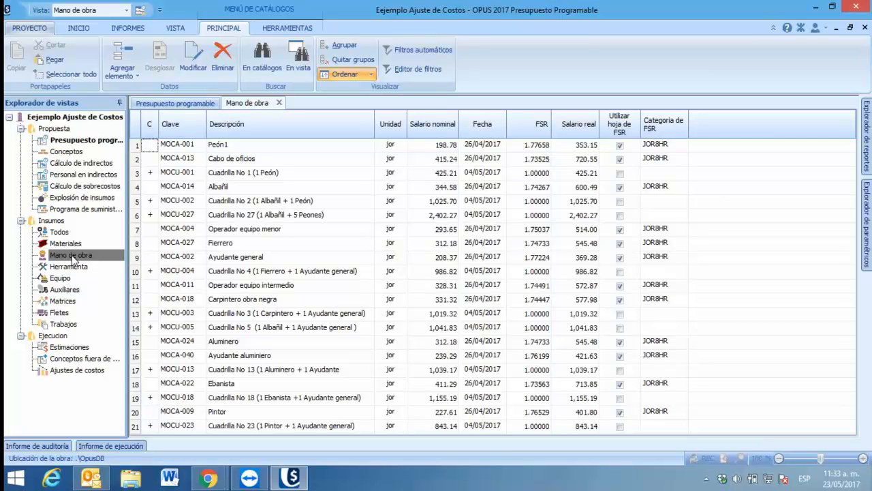
- View the general data of labour resource MOCA-001 in its Modificar form and close it without changes
right_click(201, 152)
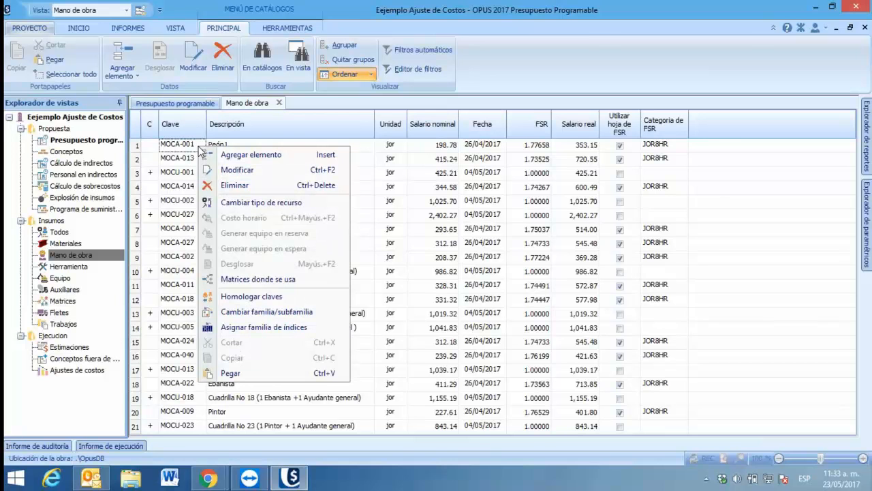
click(226, 170)
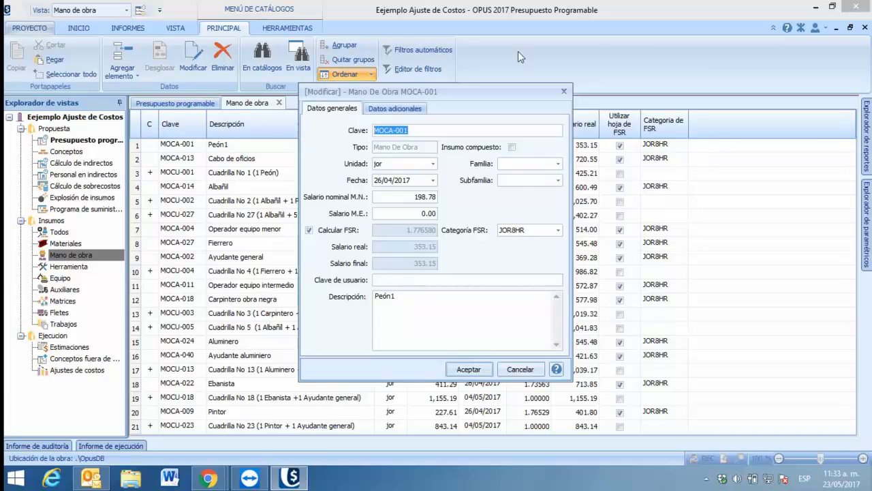
click(563, 91)
- Add a new labour resource to the catalogue with the key MOE001
right_click(287, 177)
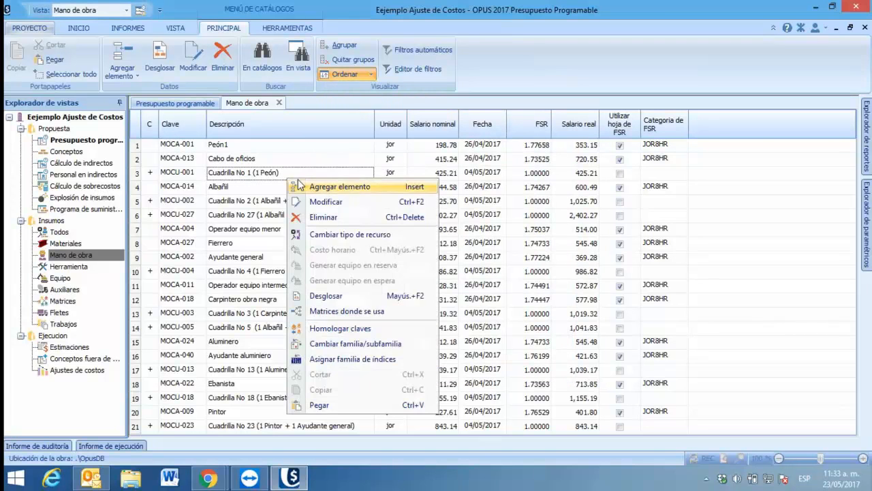
click(305, 184)
text(MO)
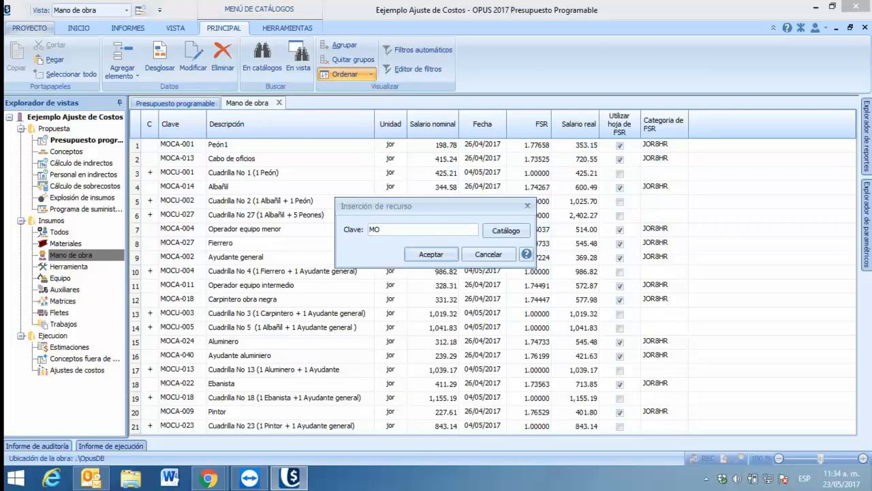
text(E001)
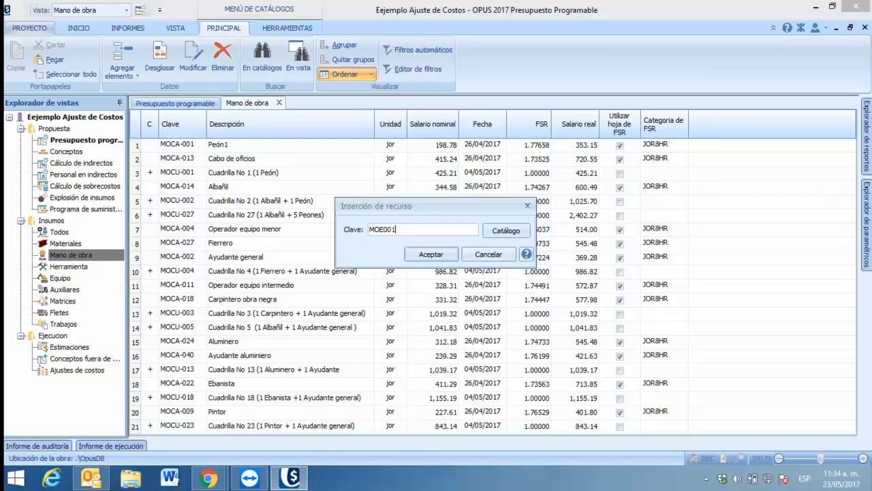
click(431, 254)
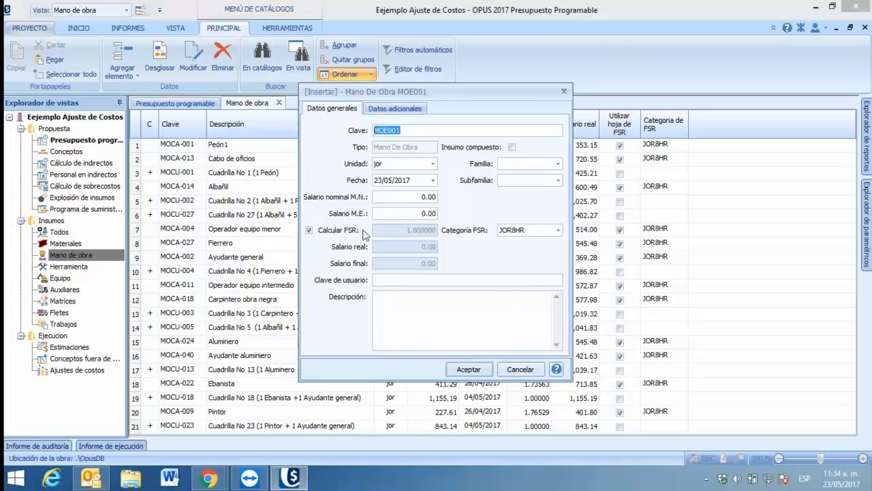
- Enter "Mano de obra especializada para ejemplo" as the description of resource MOE001
click(308, 231)
click(380, 199)
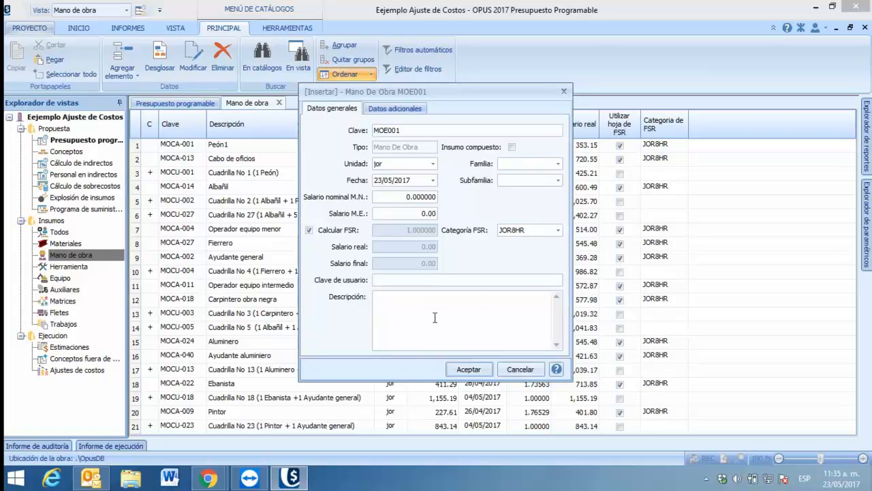
click(391, 307)
text(Mano de obra especial)
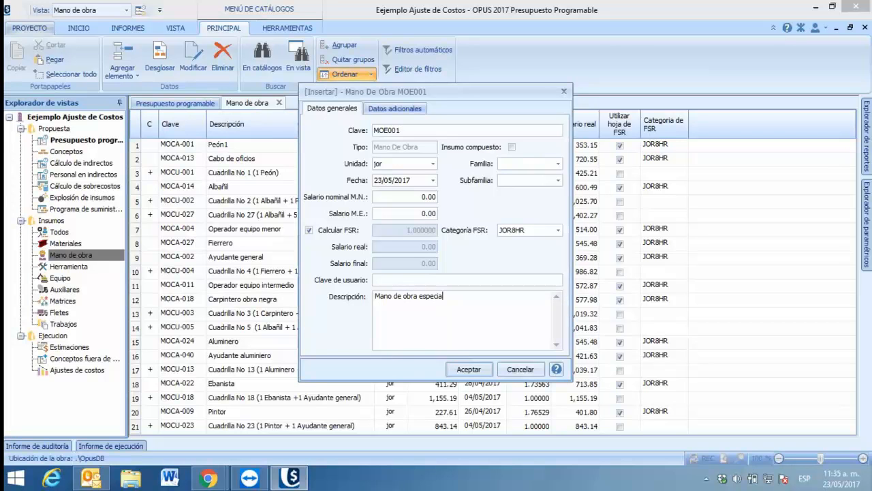
text(ic)
text(ada para )
text(ejem)
text(plo)
- Set the Salario nominal M.N. of MOE001 to 400 and check the available FSR categories
click(398, 196)
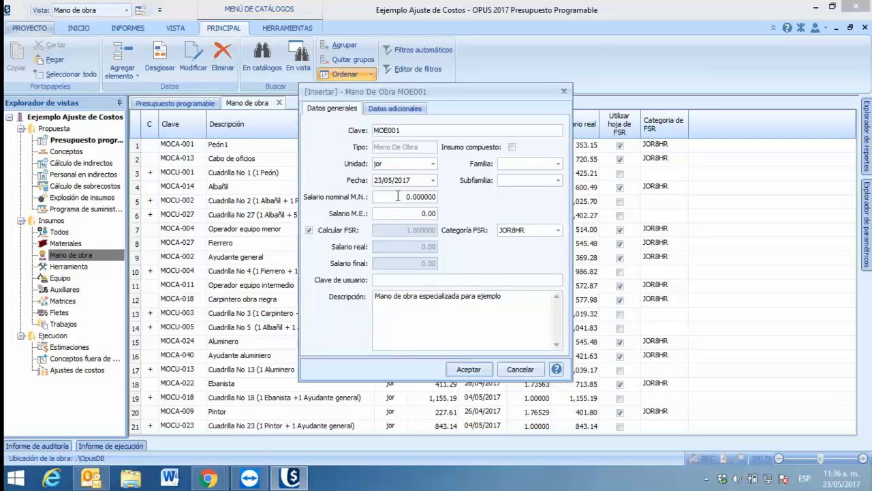
text(4000)
key(BackSpace)
click(393, 164)
click(394, 196)
click(507, 232)
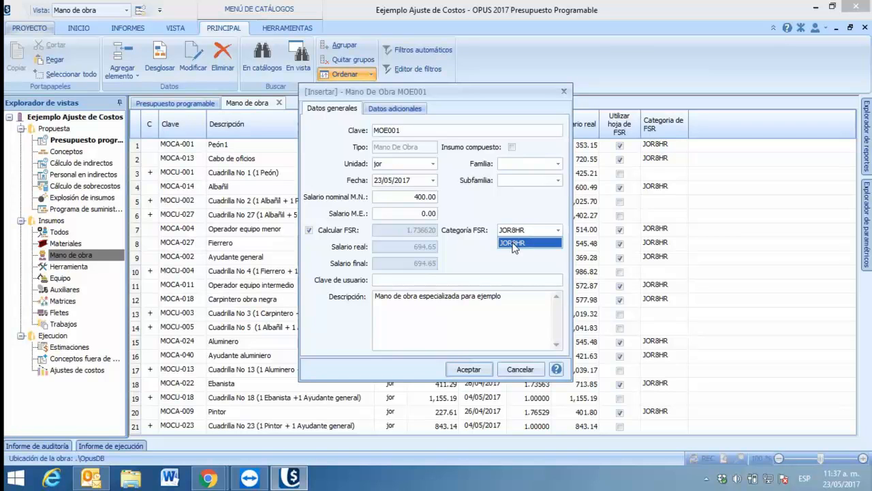
- Clear the Salario nominal M.N. of MOE001 and set its Salario M.E. to 20
click(392, 197)
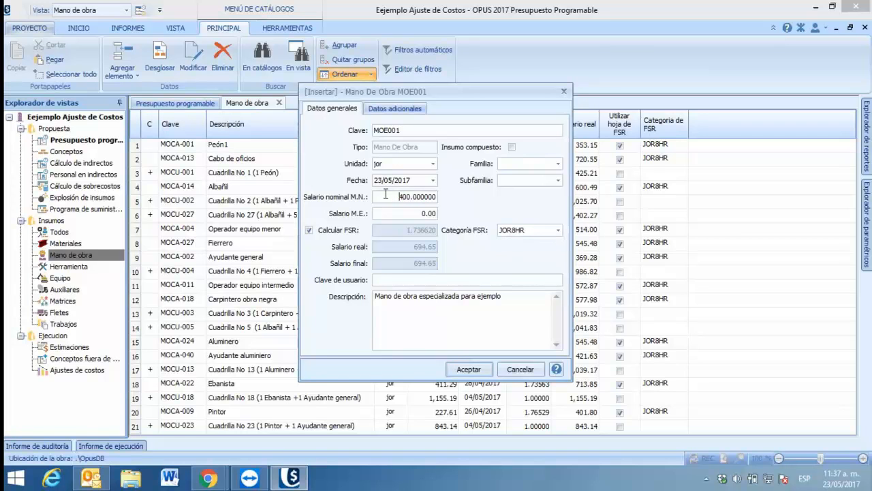
drag(400, 196, 438, 197)
key(BackSpace)
click(411, 214)
double_click(410, 214)
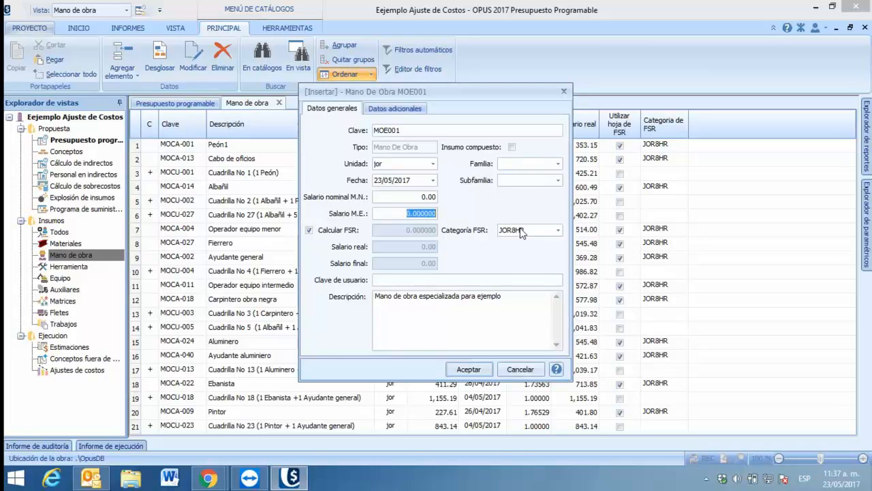
text(20)
- Reset the Salario M.E. of MOE001 to 0
click(404, 196)
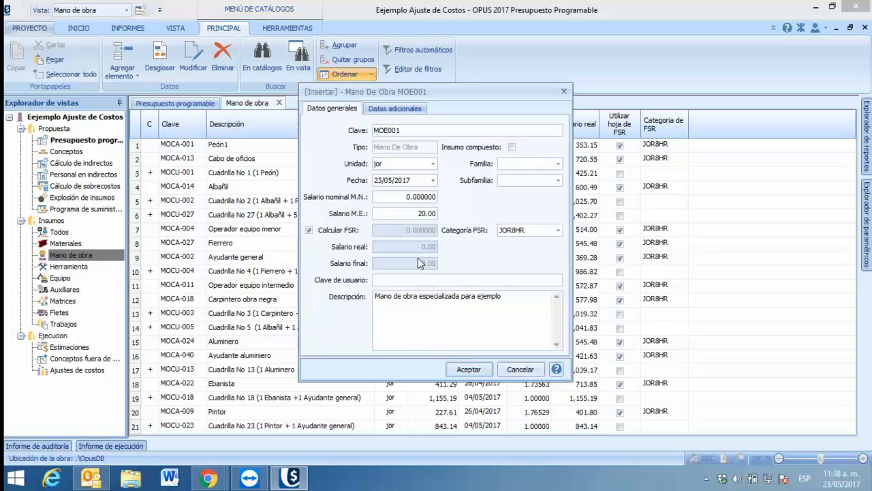
key(Tab)
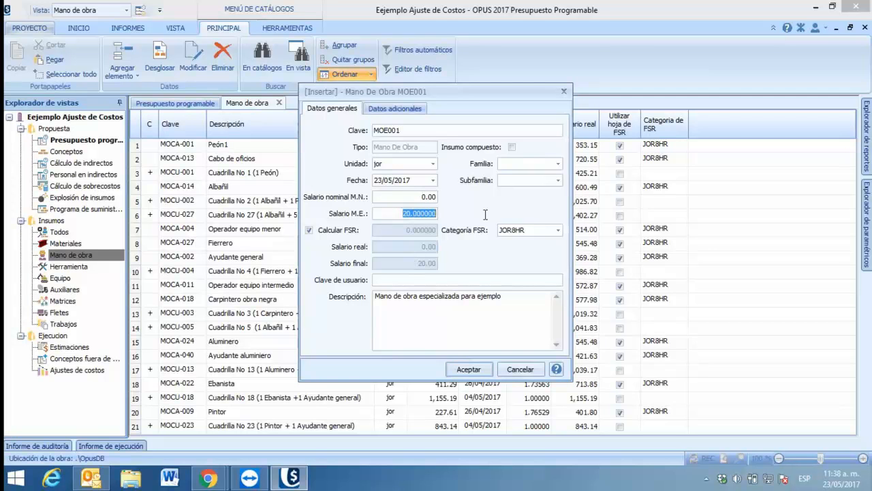
text(0)
- Turn off Calcular FSR, enter 1.55 as the manual FSR, and set the Salario nominal M.N. to 400
click(310, 233)
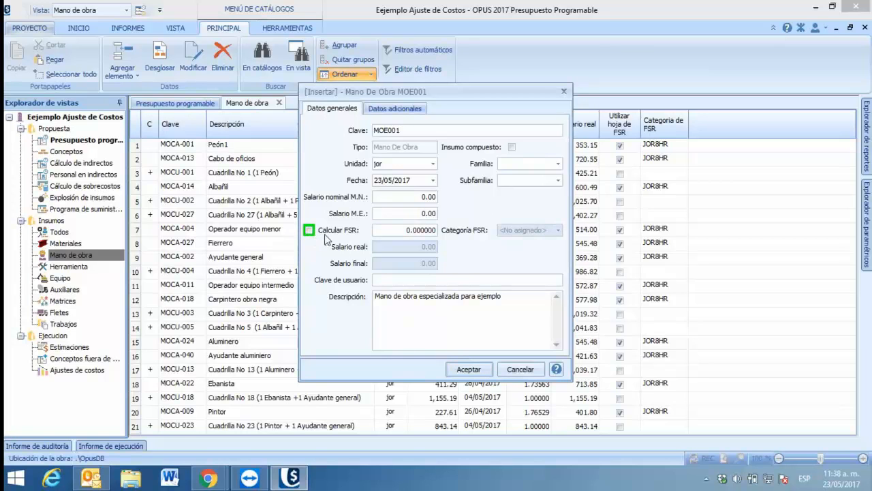
drag(388, 232, 440, 235)
click(401, 196)
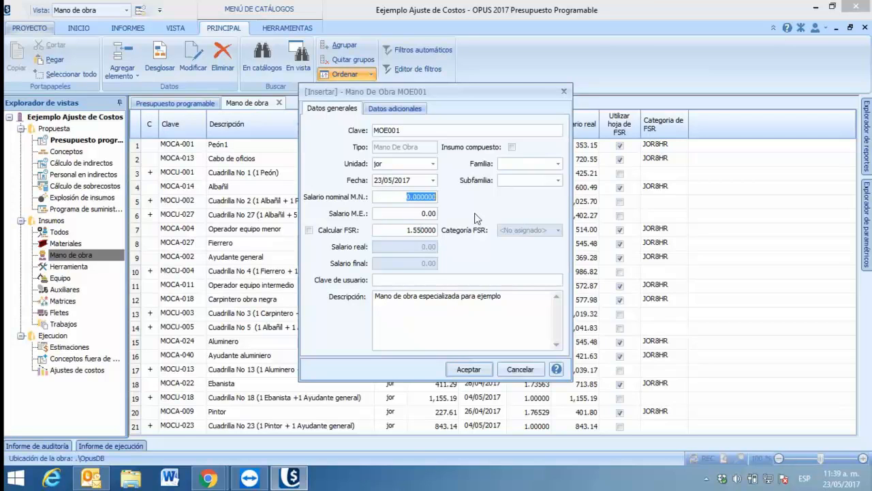
text(400)
click(403, 212)
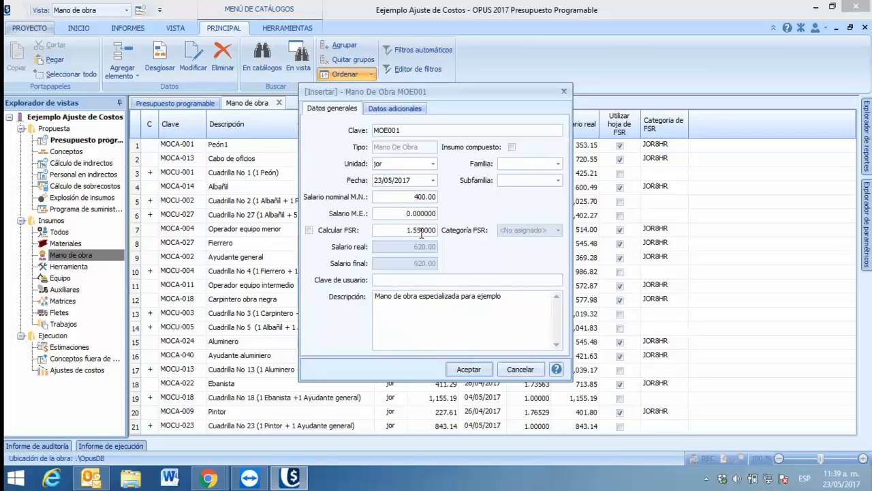
- Turn Calcular FSR back on with category JOR8HR and save labour resource MOE001
click(309, 230)
click(401, 196)
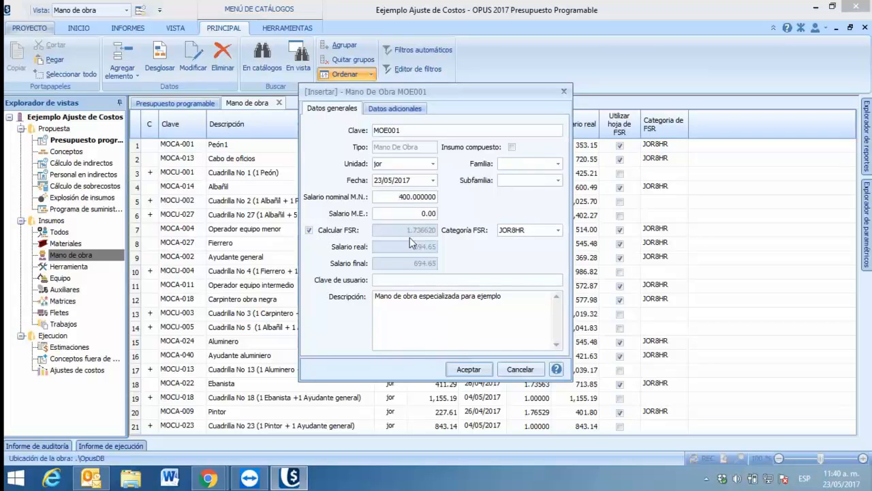
click(529, 230)
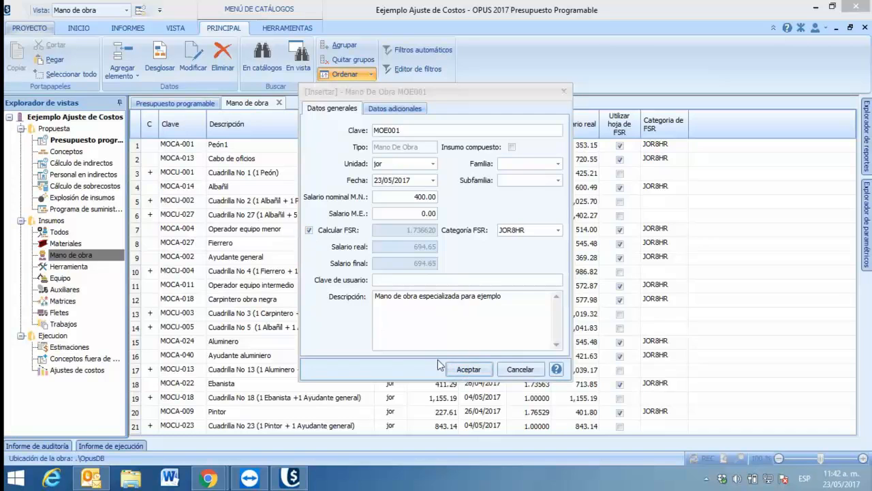
click(469, 369)
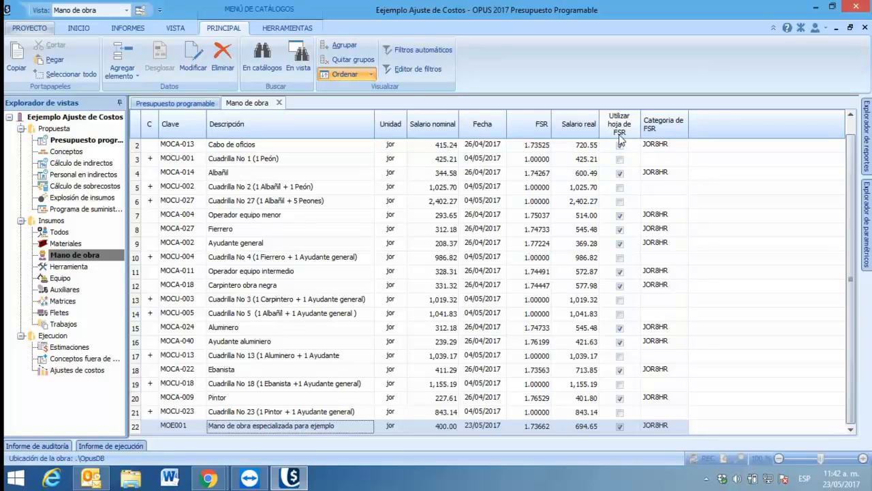
- Restore the FSR book of category JOR8HR to the default OPUS book in the FSR categories
click(661, 150)
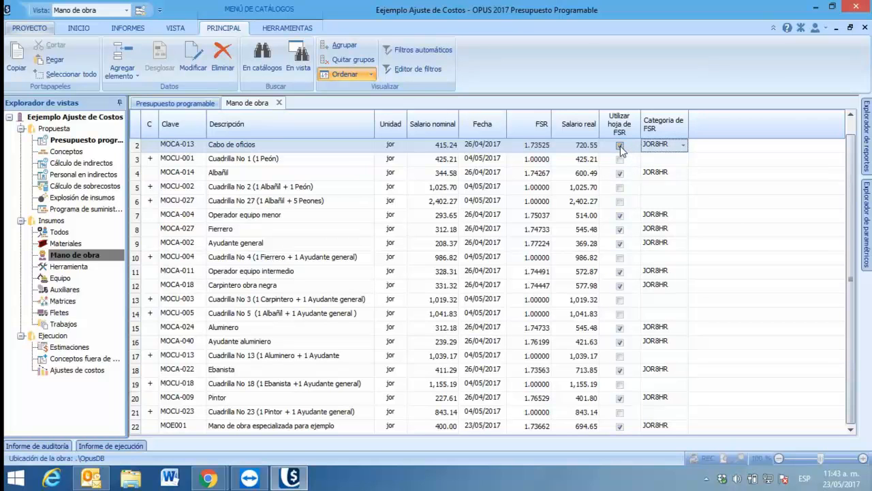
click(287, 29)
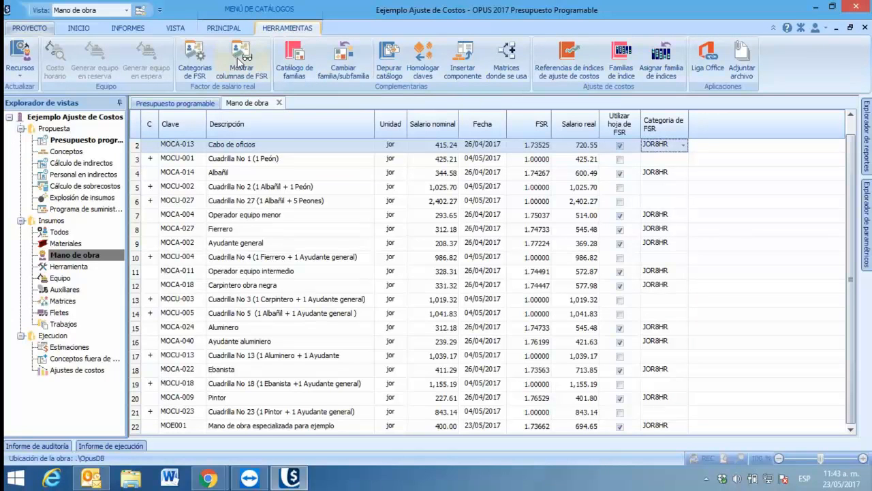
click(196, 68)
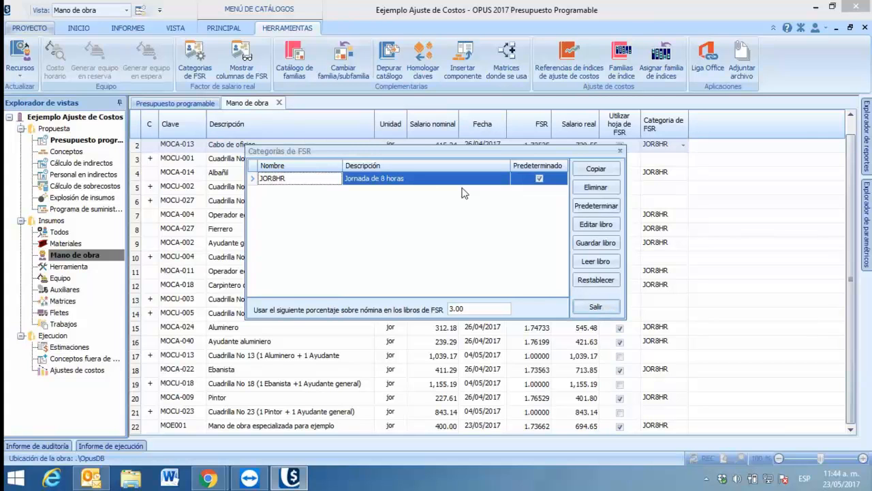
click(587, 280)
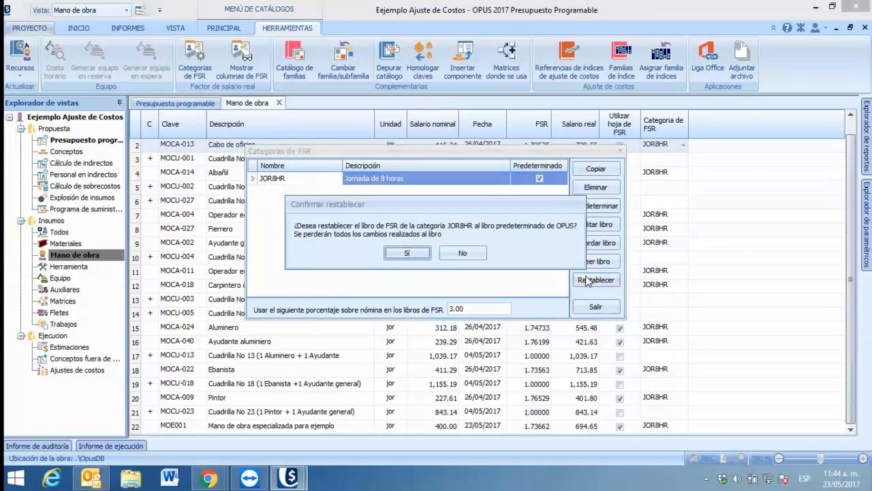
click(468, 256)
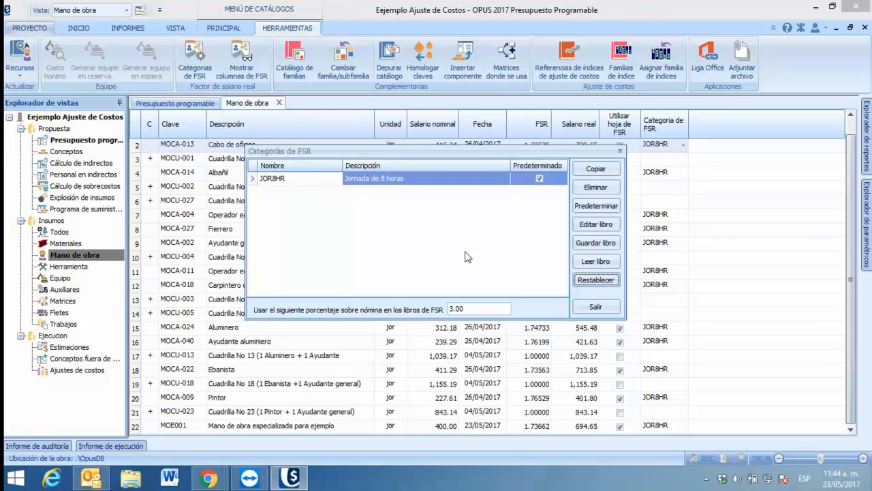
click(599, 282)
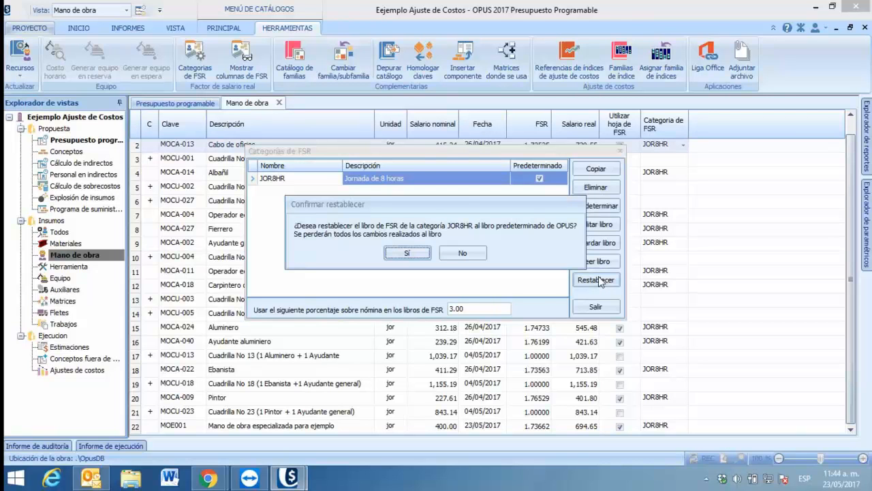
click(407, 252)
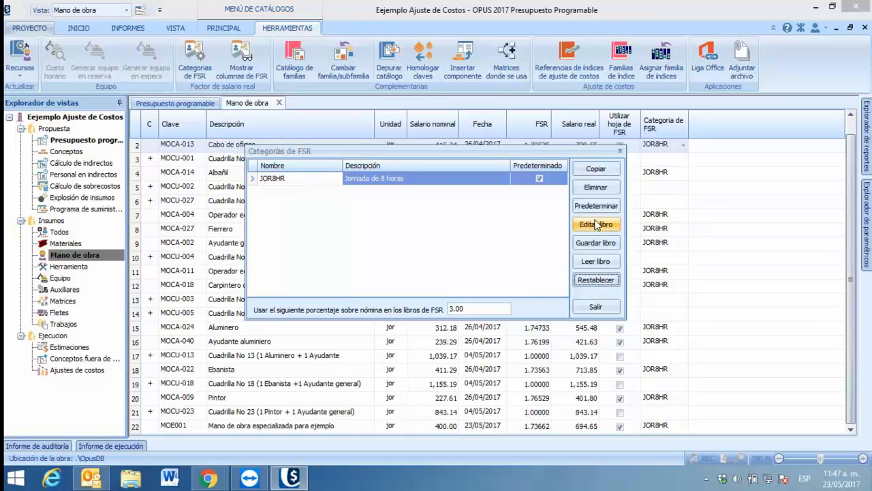
- Copy the JOR8HR FSR category and rename the copy to CJOR8HR
click(596, 169)
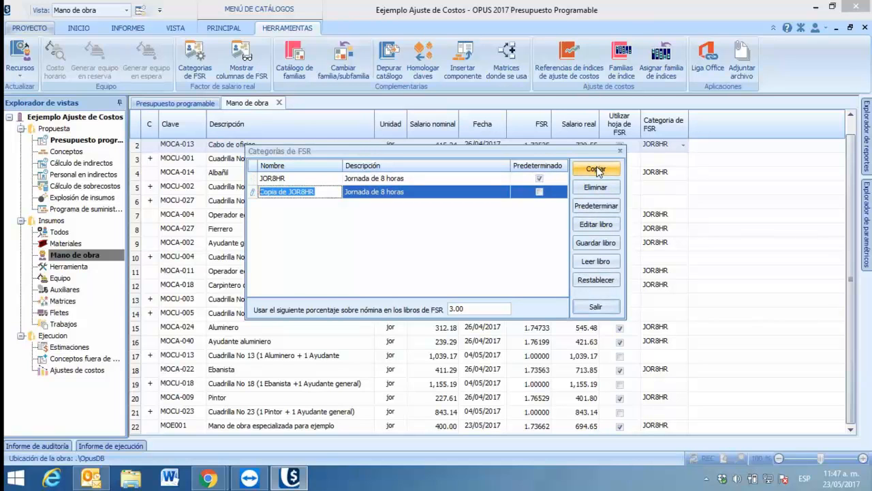
click(290, 191)
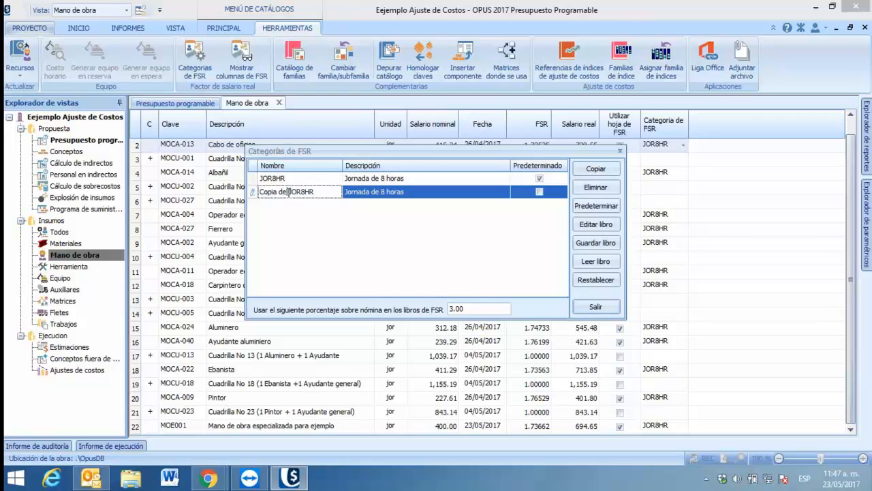
key(BackSpace)
key(BackSpace)
key(BackSpace)
key(BackSpace)
key(BackSpace)
key(BackSpace)
key(BackSpace)
key(BackSpace)
- Change the description of FSR category CJOR8HR to "Jornada de 8 horas modificada para curso"
click(412, 195)
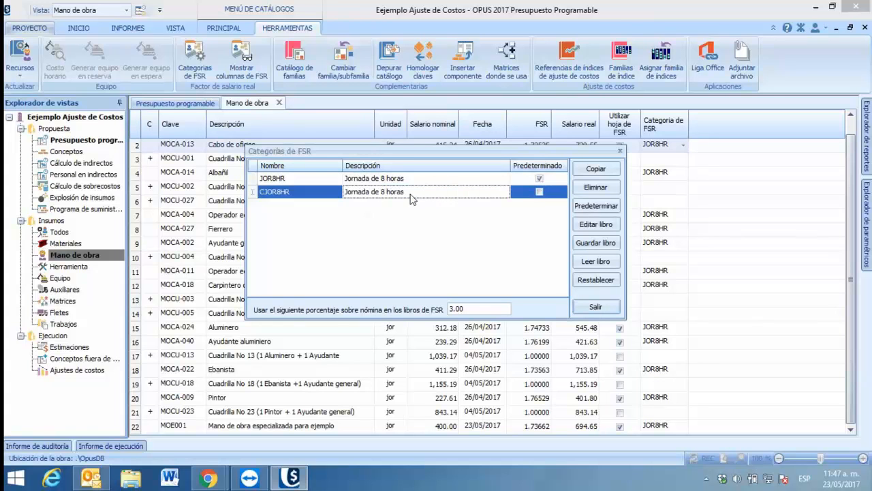
click(412, 194)
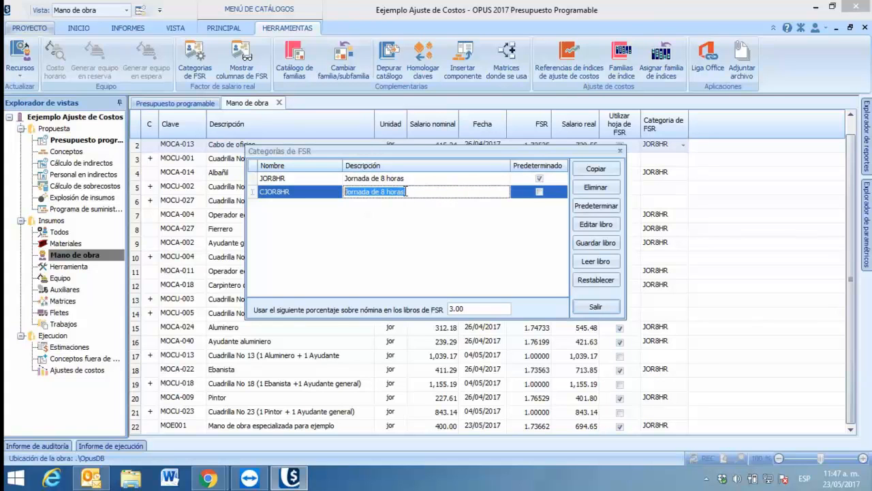
click(412, 194)
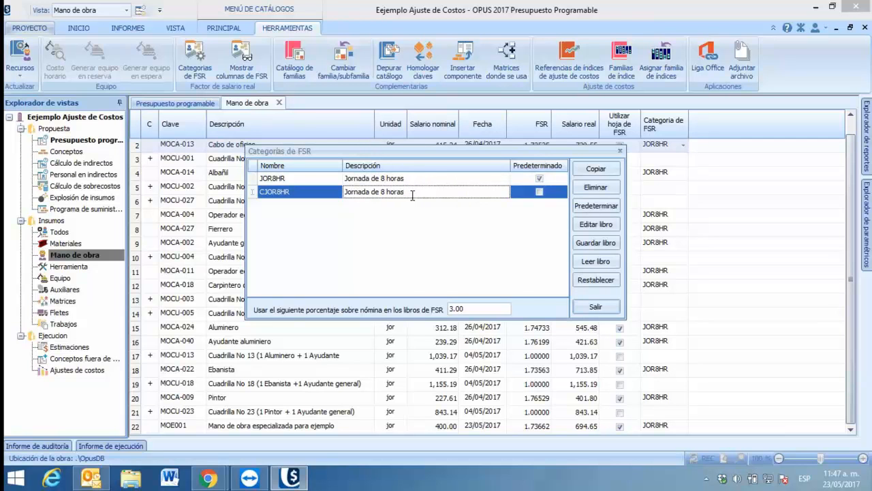
text(modificada para curso)
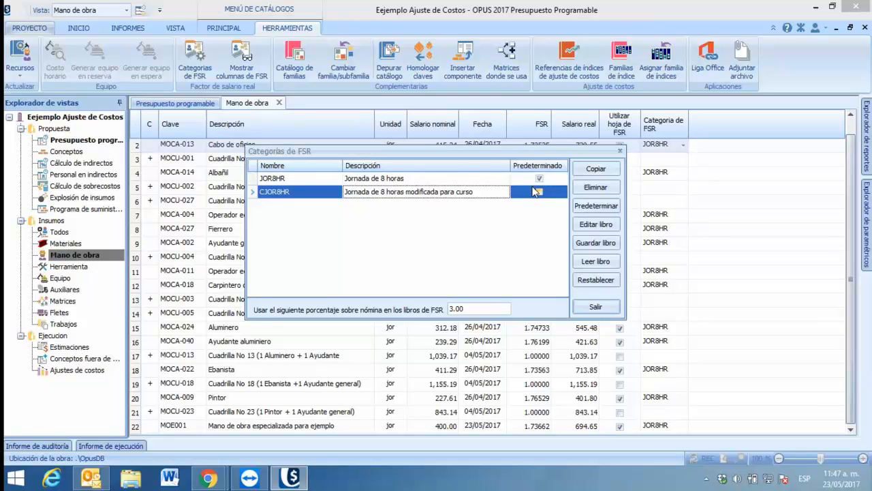
- Open the FSR book of category CJOR8HR, check the labour list on its Interfaz sheet, and close the book
click(319, 181)
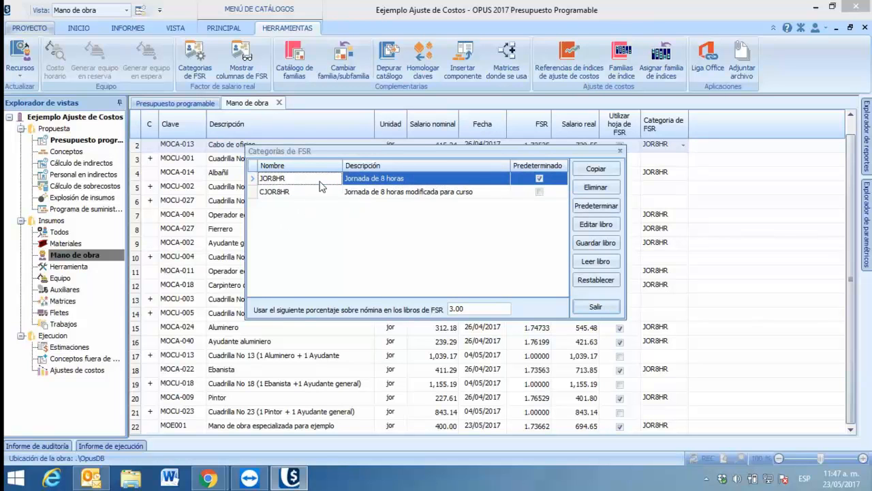
click(370, 194)
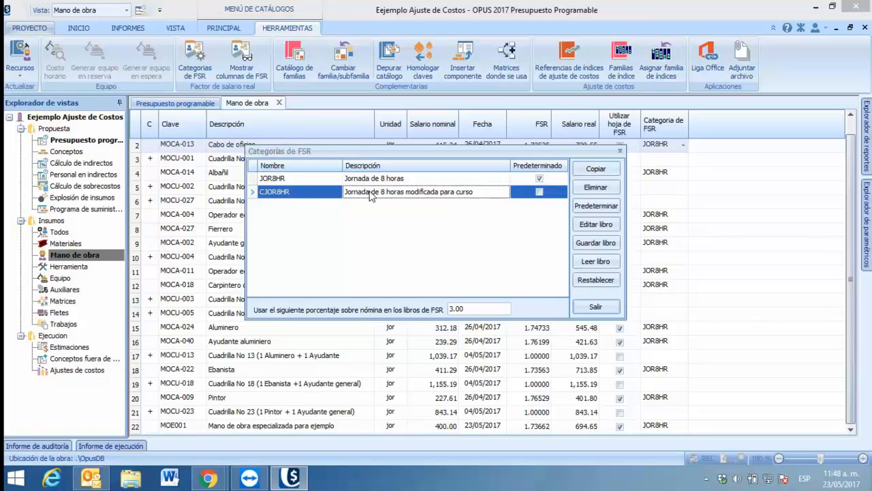
click(587, 223)
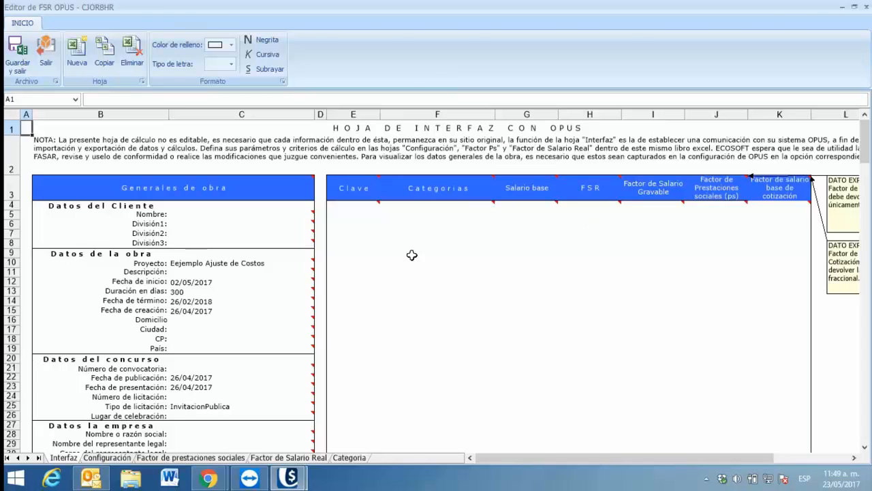
click(17, 66)
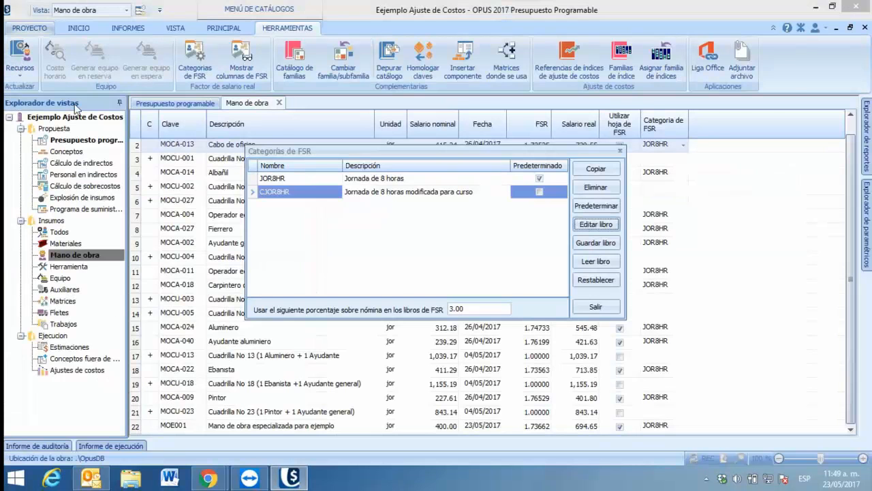
click(598, 225)
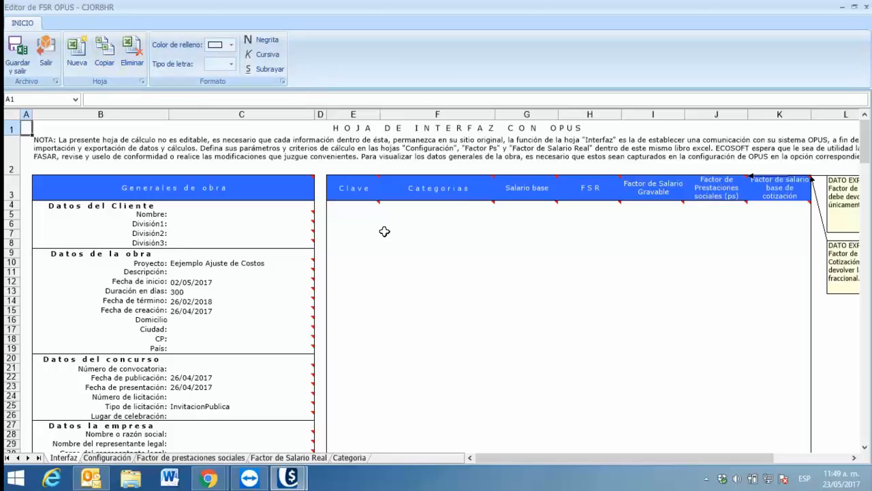
click(369, 204)
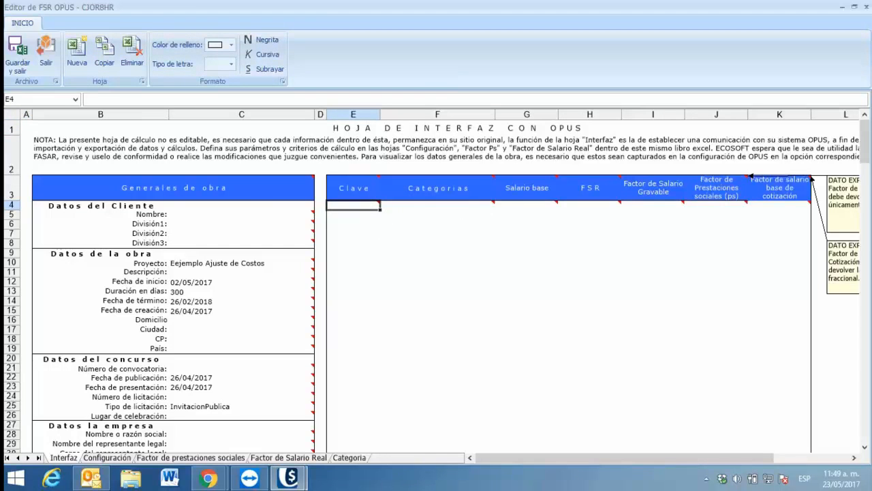
click(867, 6)
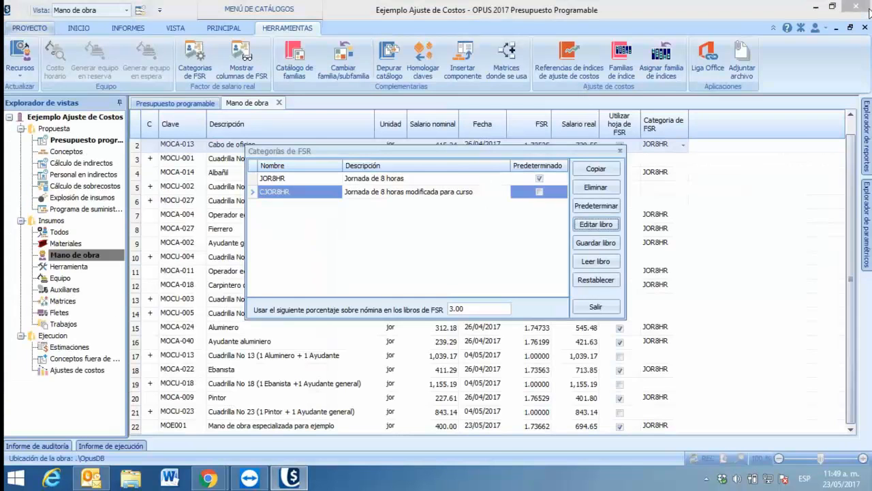
- Leave the FSR categories and assign category CJOR8HR to labour resource MOE001 in the Mano de obra catalogue
click(594, 312)
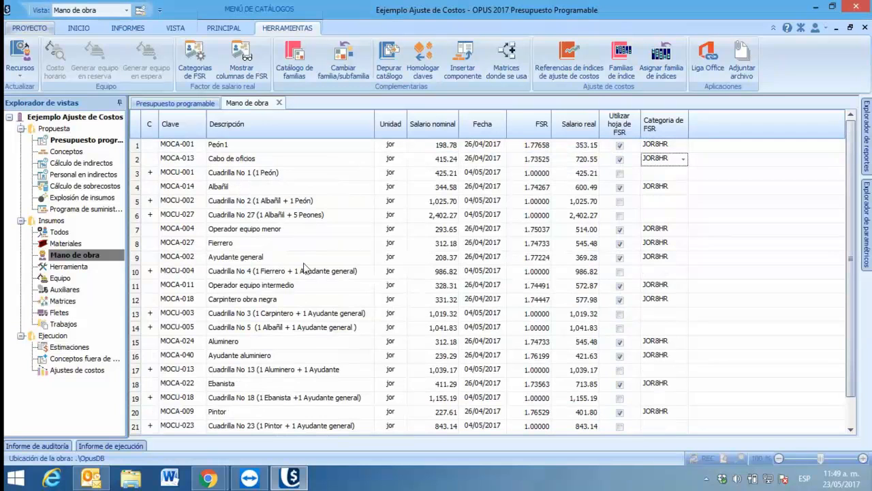
scroll(305, 259, down, 1)
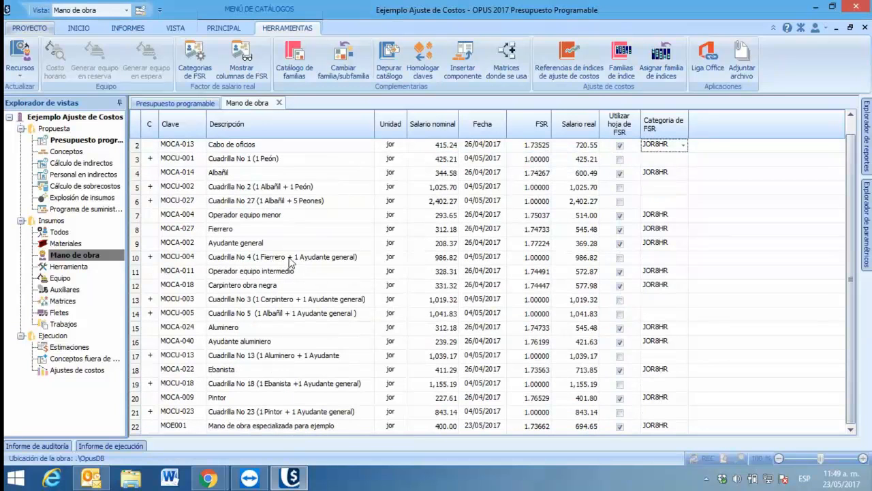
click(338, 428)
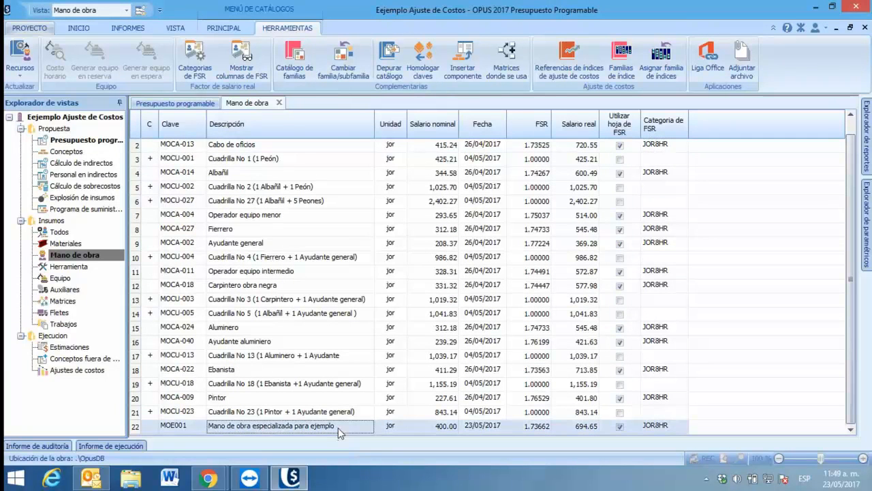
click(682, 428)
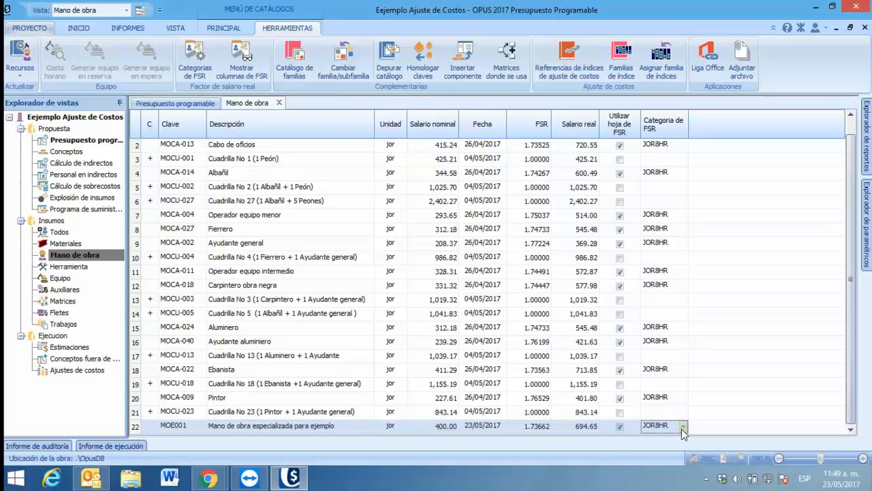
click(683, 427)
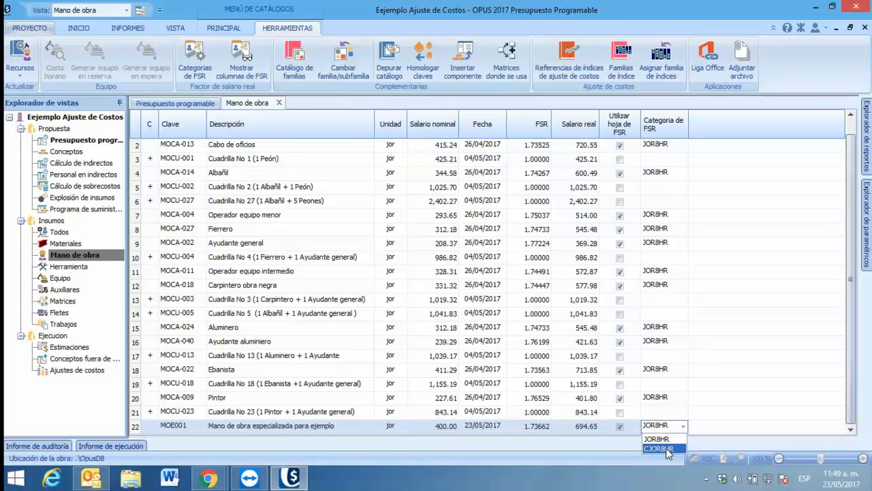
click(658, 449)
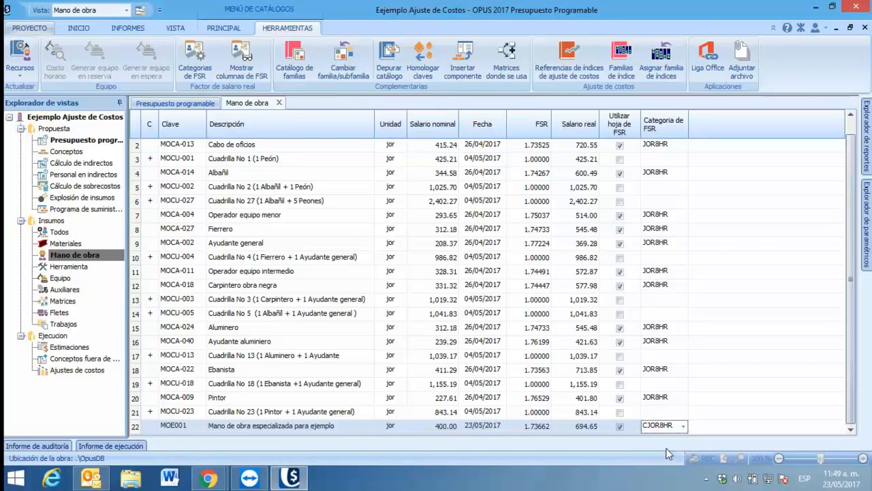
click(710, 410)
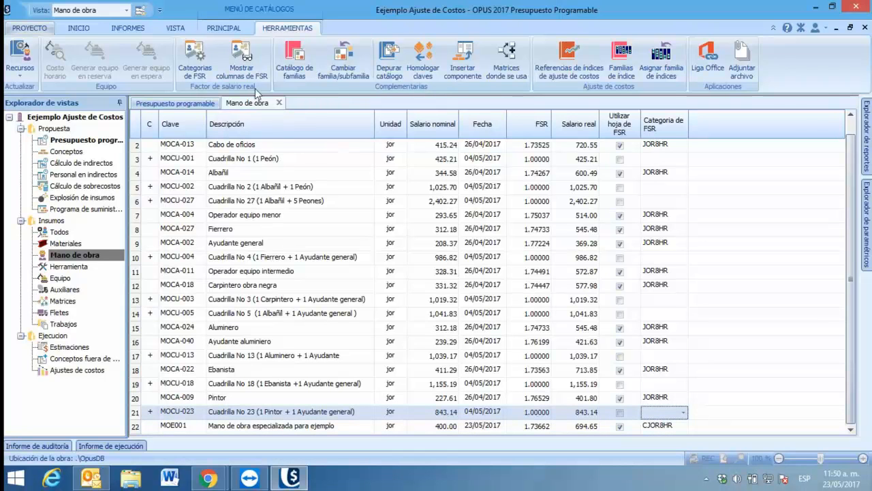
- Open the FSR book of category CJOR8HR for editing from the FSR categories
click(194, 63)
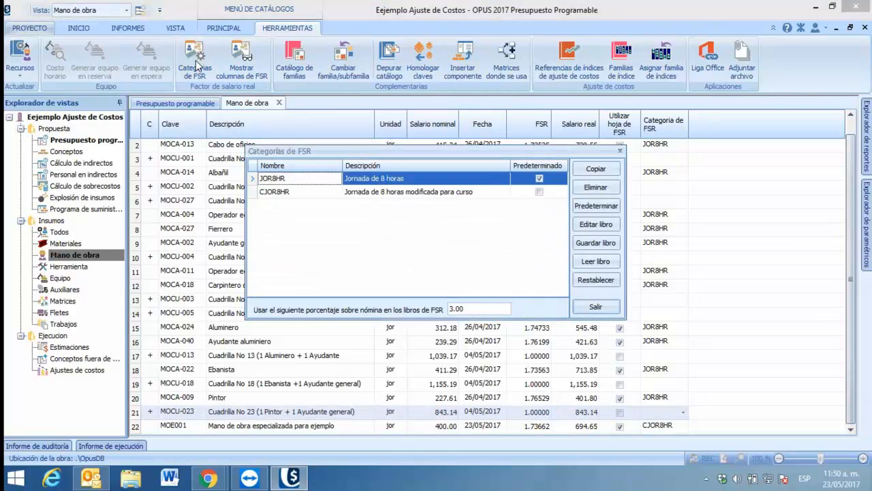
click(320, 193)
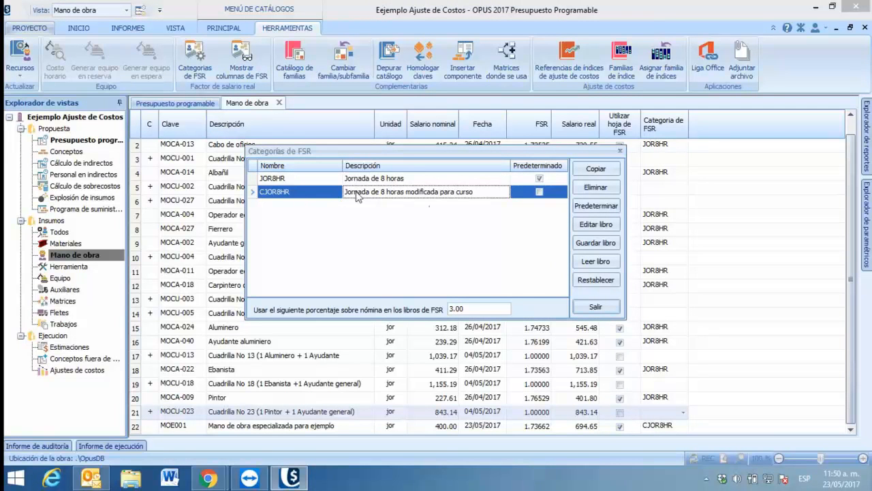
click(597, 224)
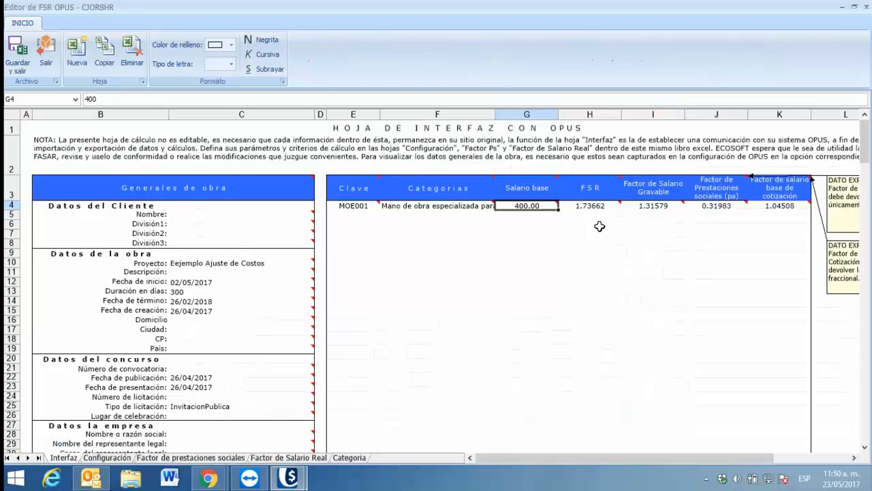
- Examine the MOE001 row on the Interfaz sheet, reading the cell notes for Clave, Categorias, Salario base and FSR
click(355, 206)
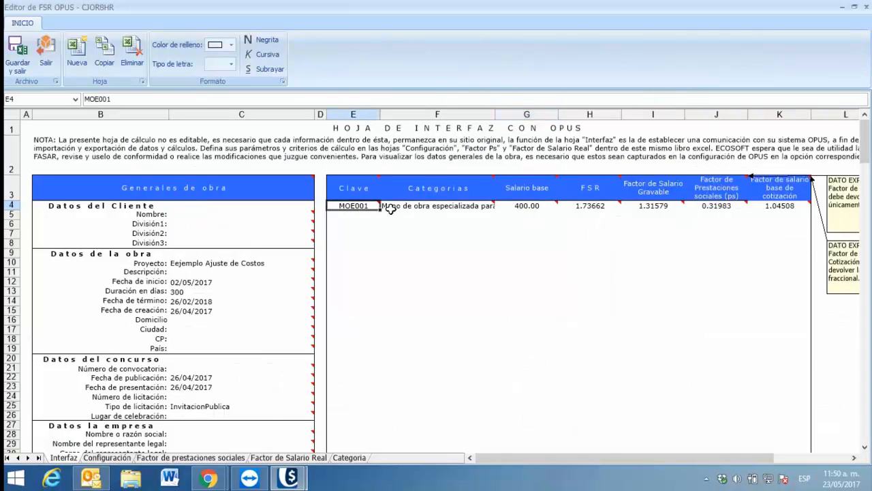
click(390, 209)
click(359, 208)
scroll(66, 189, down, 1)
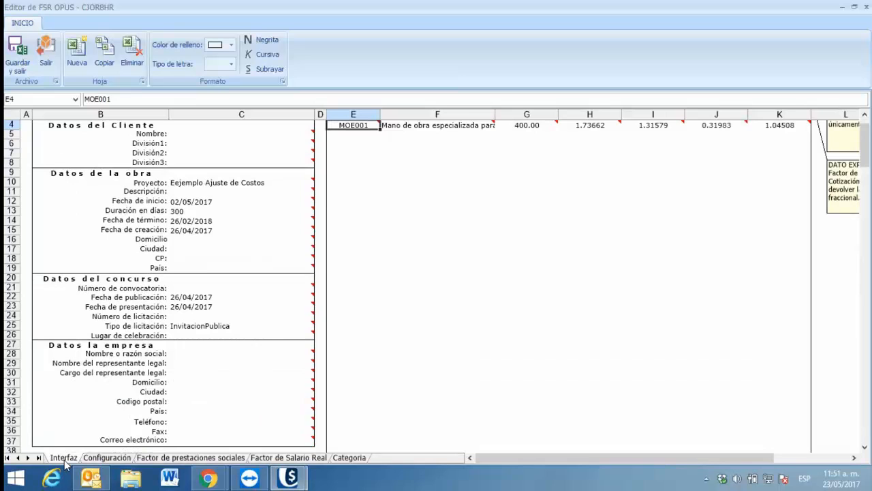
scroll(82, 421, up, 1)
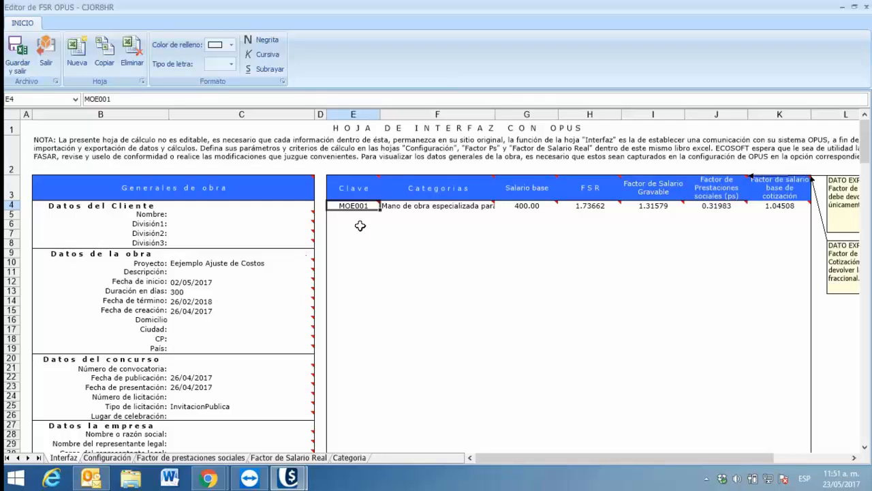
mouse_move(354, 206)
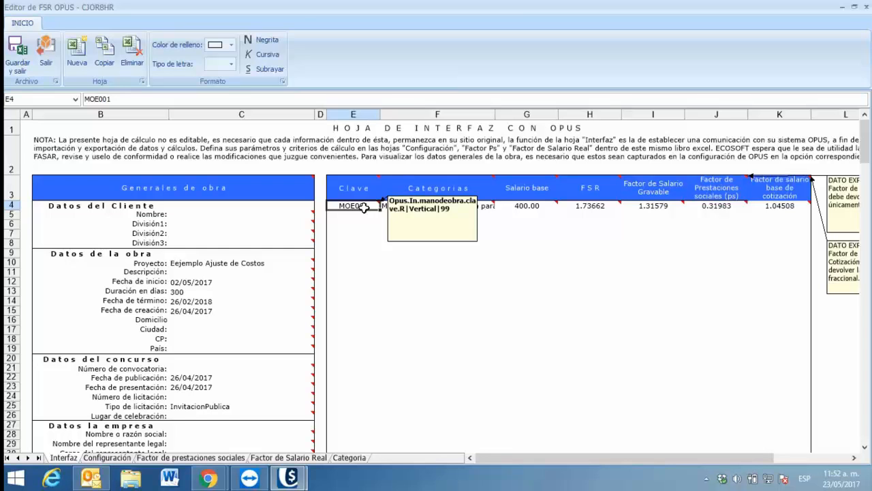
mouse_move(434, 206)
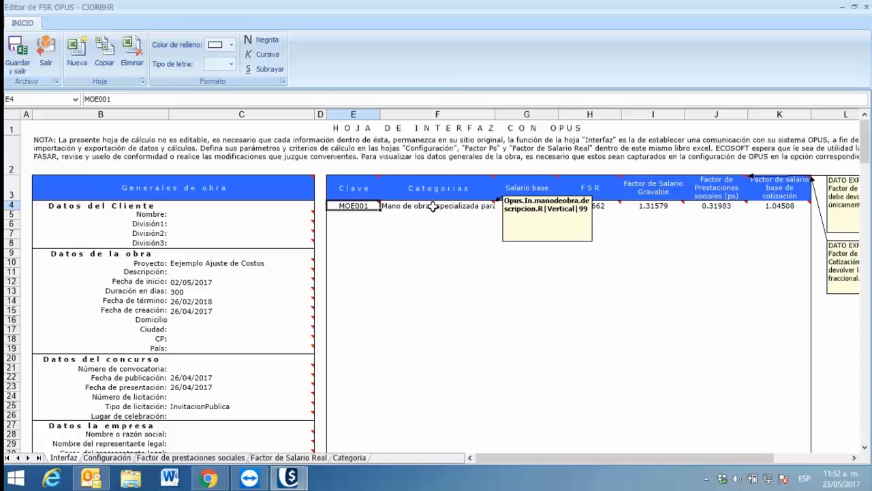
mouse_move(535, 206)
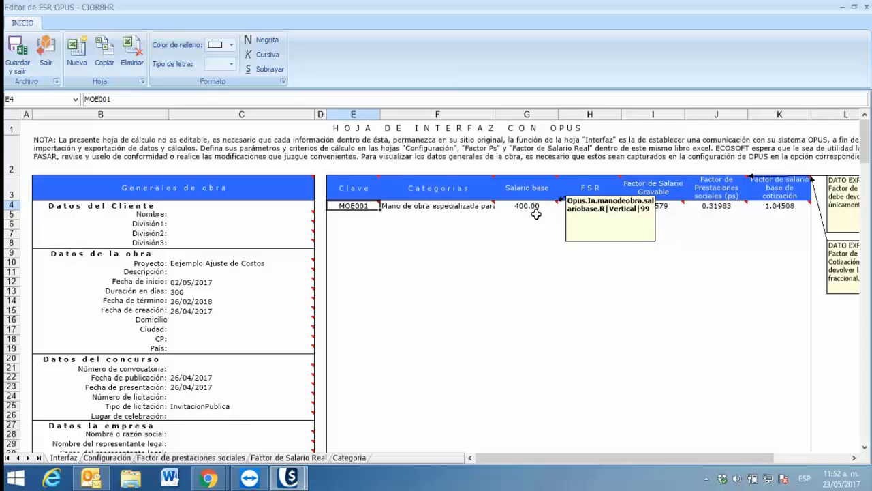
mouse_move(594, 206)
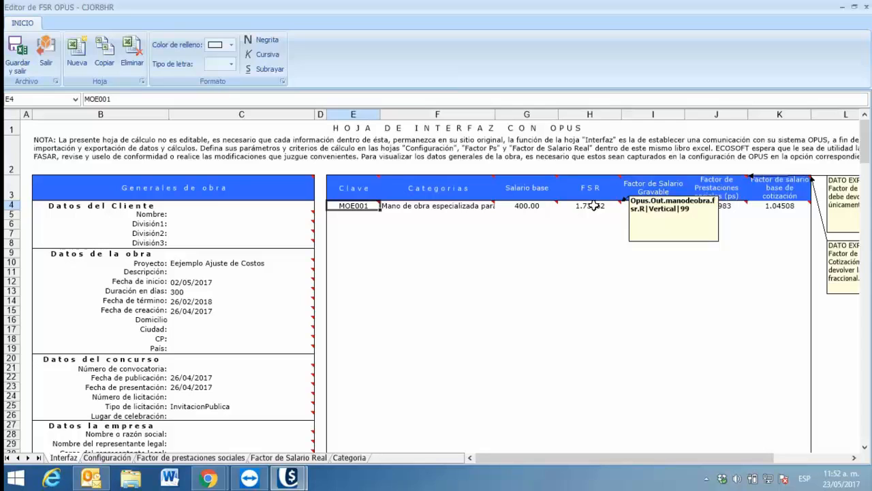
- Review the Generales de obra block on the Interfaz sheet, including the client, project, tender and company fields
click(253, 229)
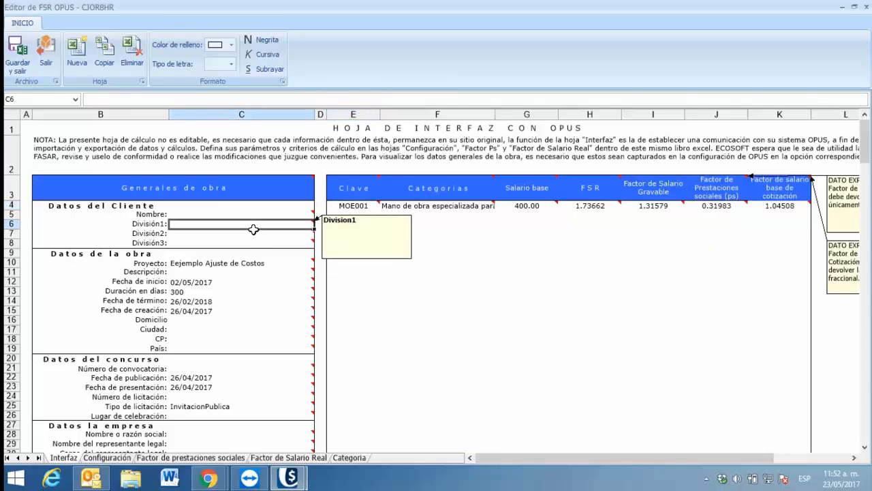
scroll(253, 229, down, 1)
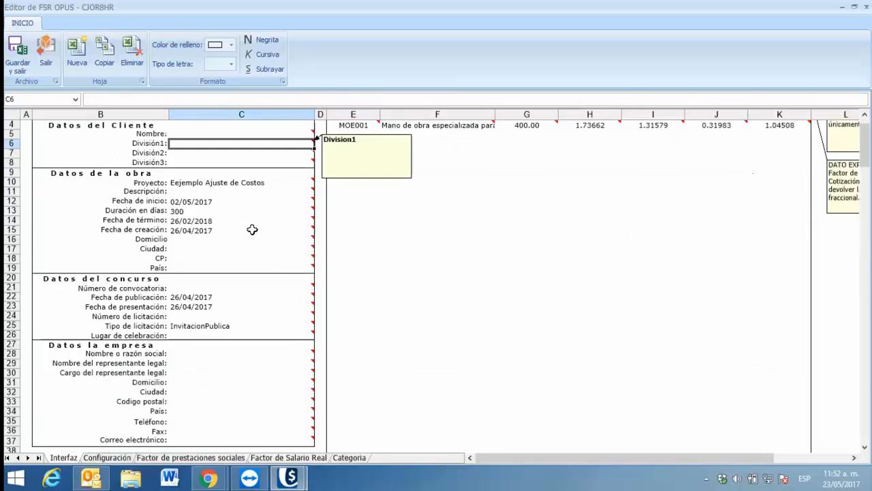
click(241, 183)
mouse_move(235, 214)
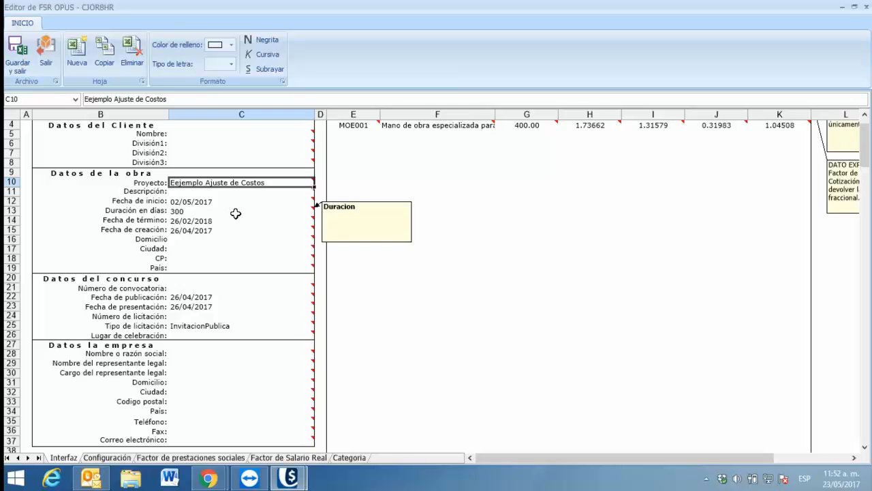
scroll(235, 214, down, 1)
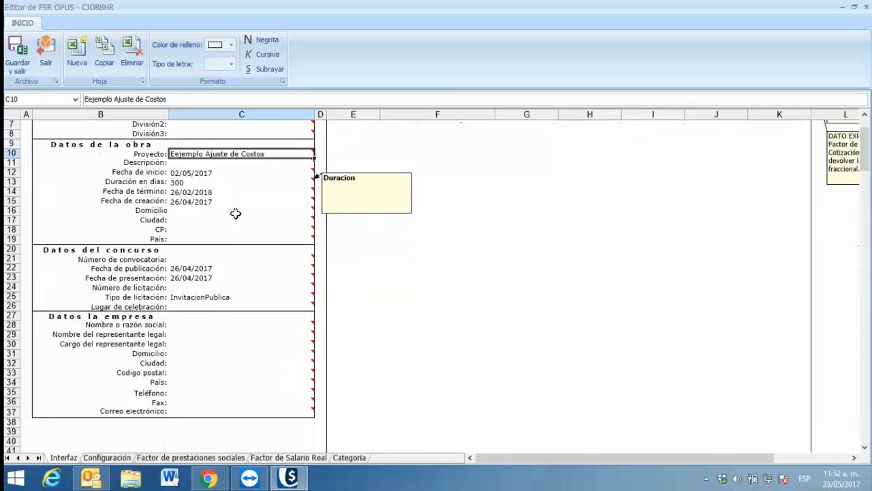
scroll(235, 213, up, 2)
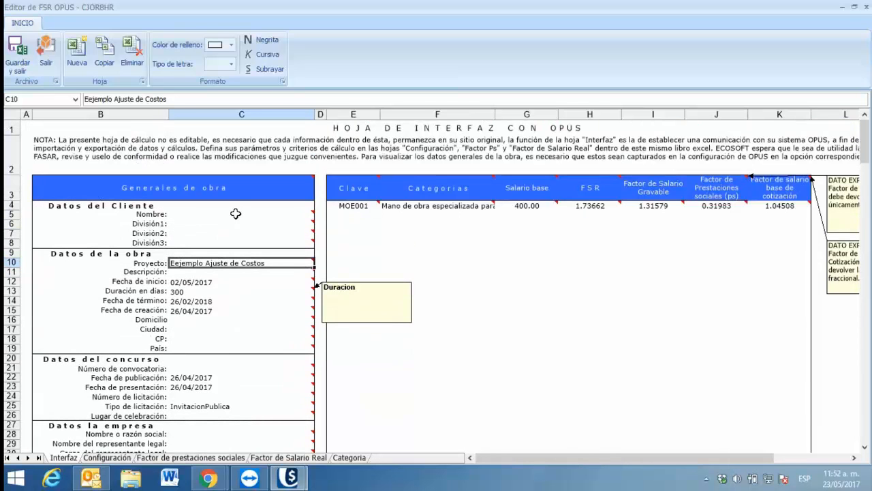
- Examine the FSR, Salario Gravable, Prestaciones sociales and Salario base de cotización cells of MOE001 and their export notes on the Interfaz sheet
click(575, 208)
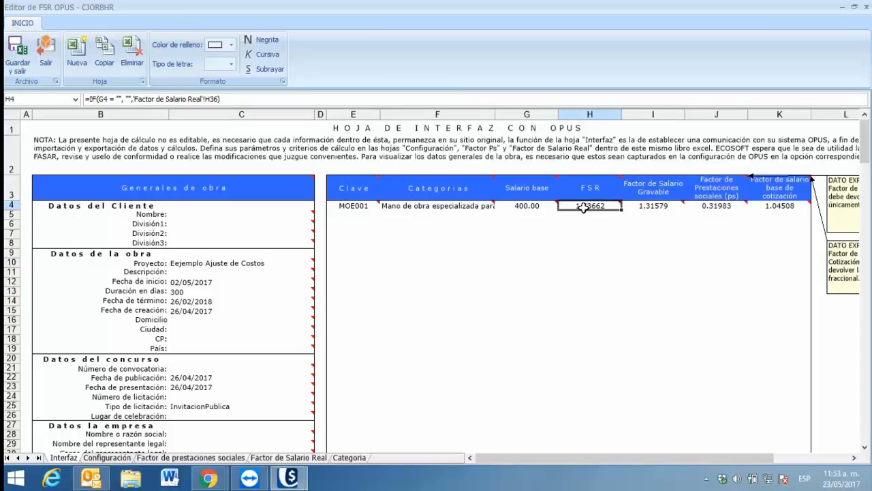
mouse_move(646, 203)
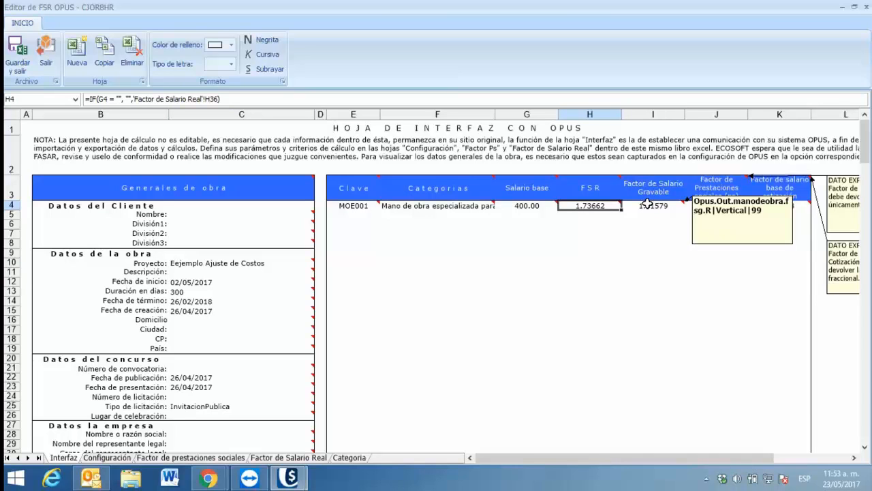
mouse_move(726, 206)
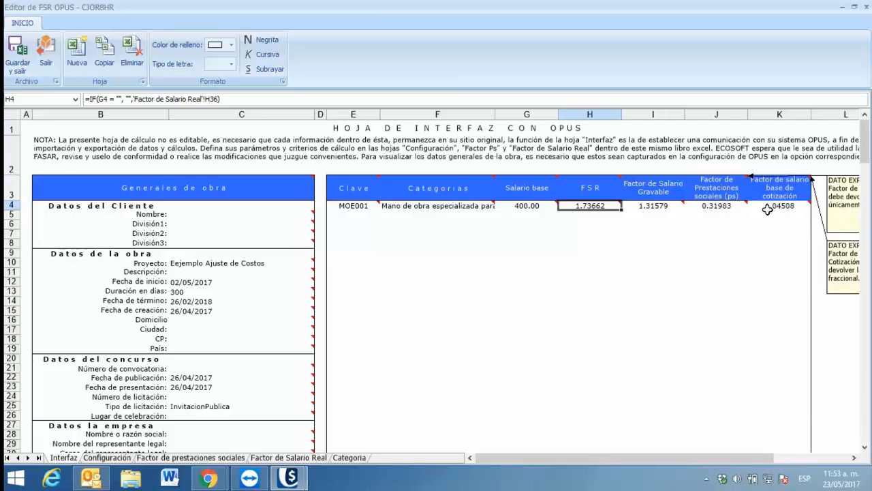
mouse_move(770, 206)
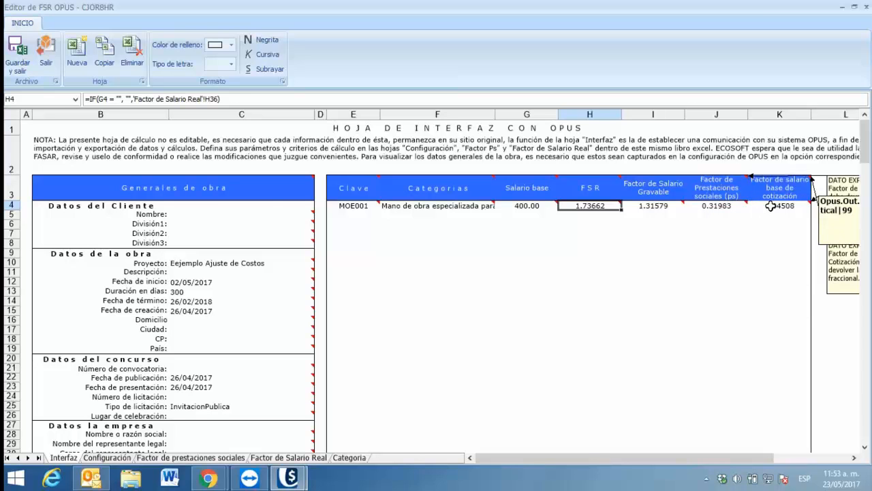
click(853, 457)
click(854, 457)
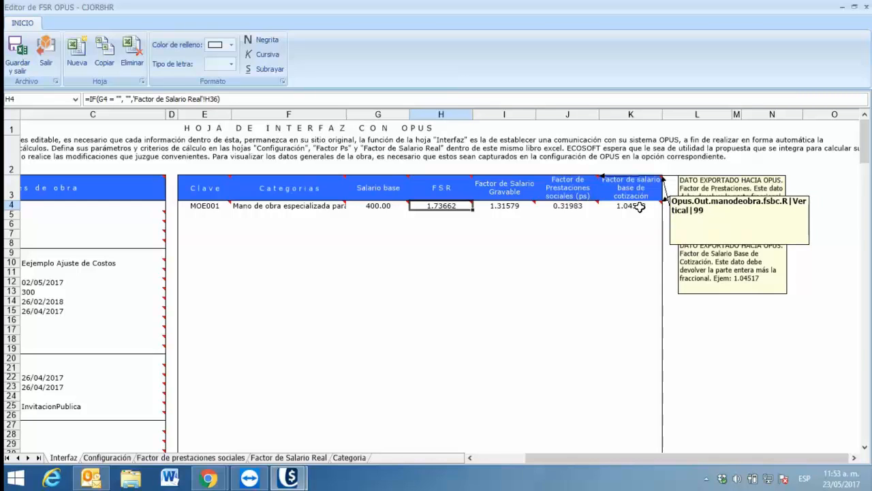
- Inspect the FSR formula's reference to the Factor de Salario Real sheet, and review the Clave and Salario base cells of MOE001
mouse_move(429, 206)
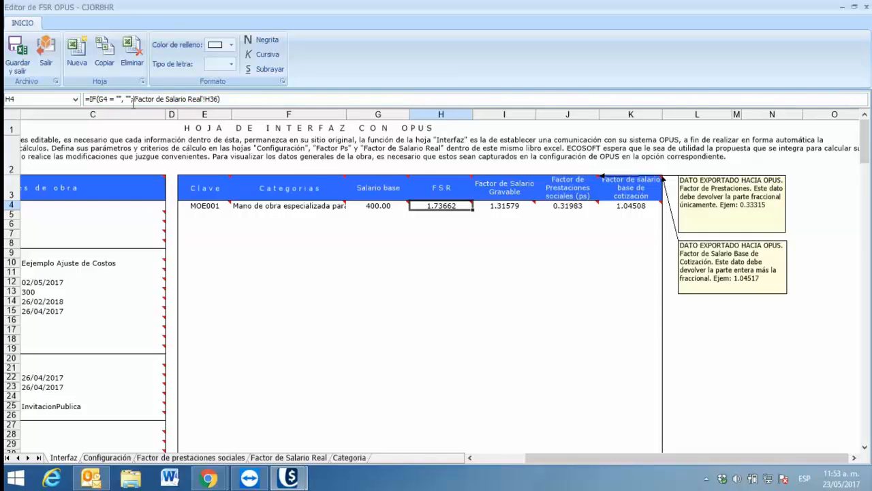
drag(133, 99, 207, 100)
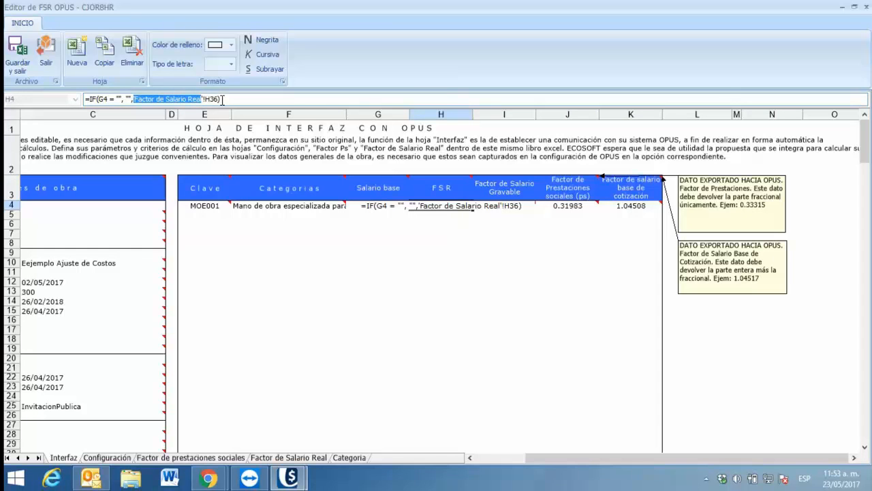
shift+click(222, 100)
key(Escape)
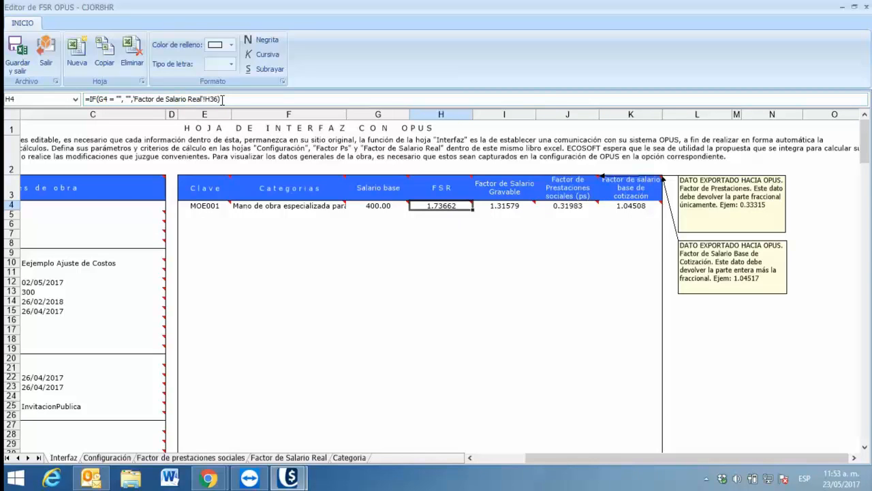
key(Left)
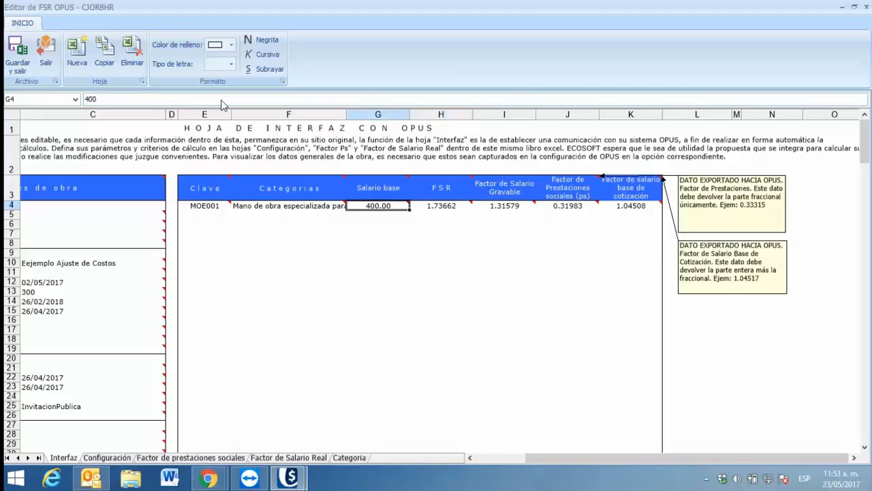
key(Left)
key(Left)
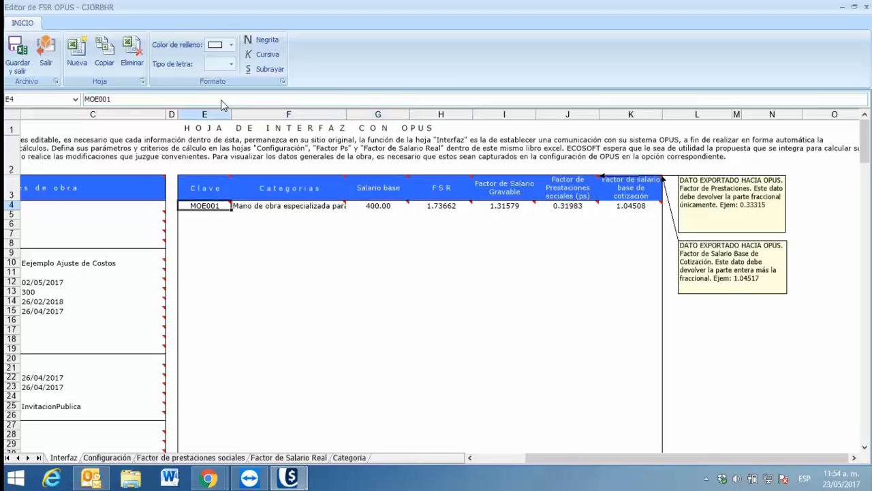
key(Right)
key(Right)
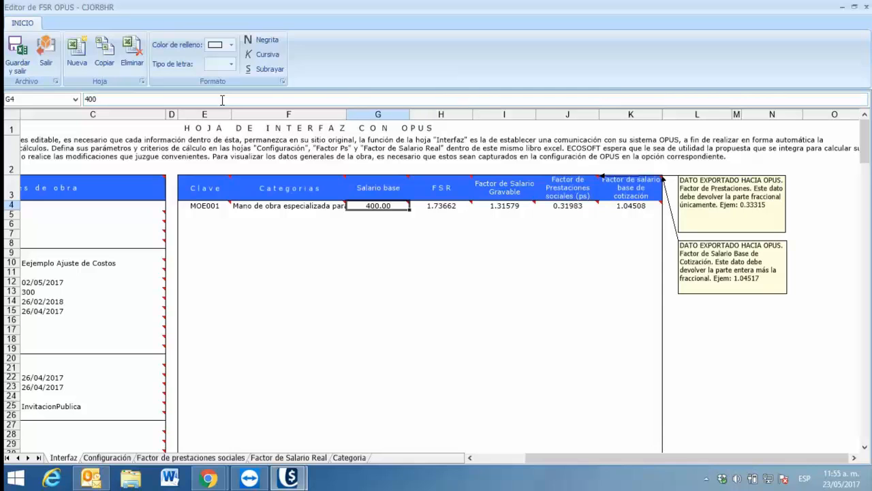
- Open the Configuración sheet and review its Días no Trabajados block, the weekly rest days and the Días por prima vacacional formula
click(107, 457)
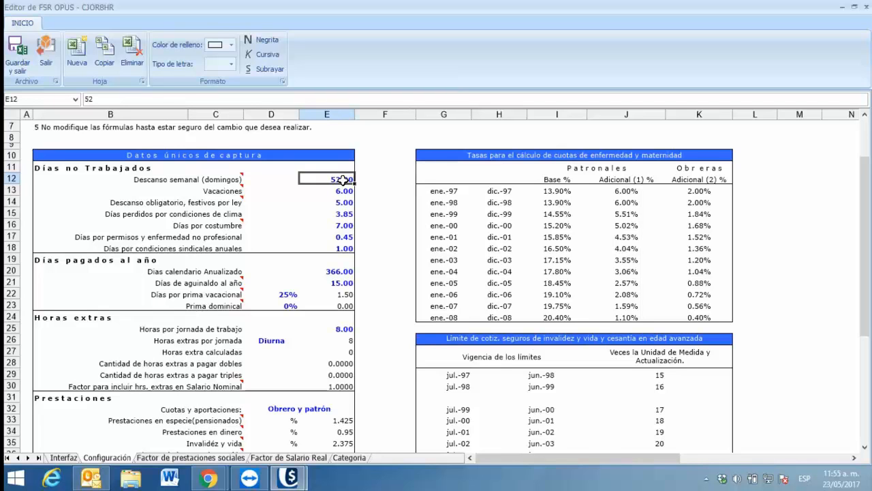
click(345, 295)
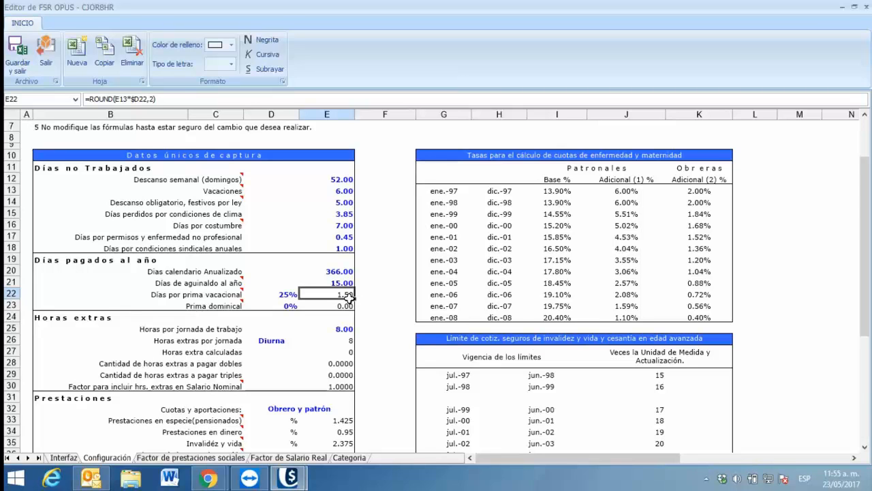
click(343, 180)
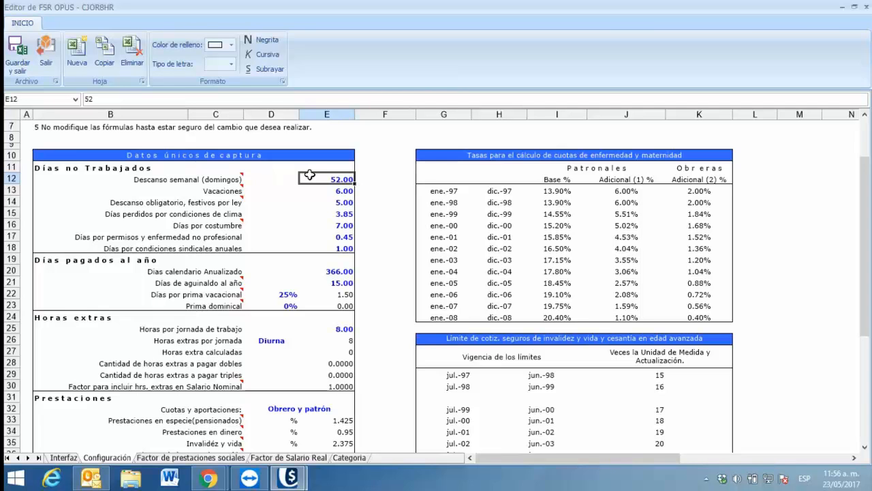
click(46, 170)
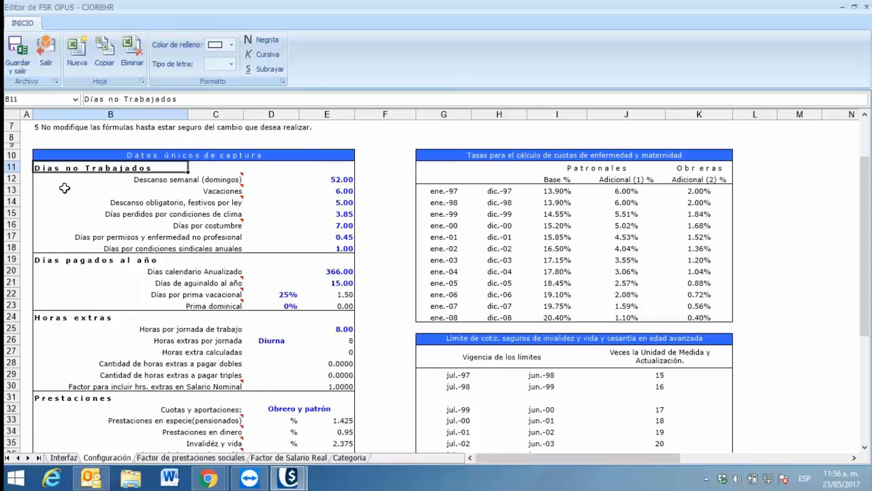
click(341, 177)
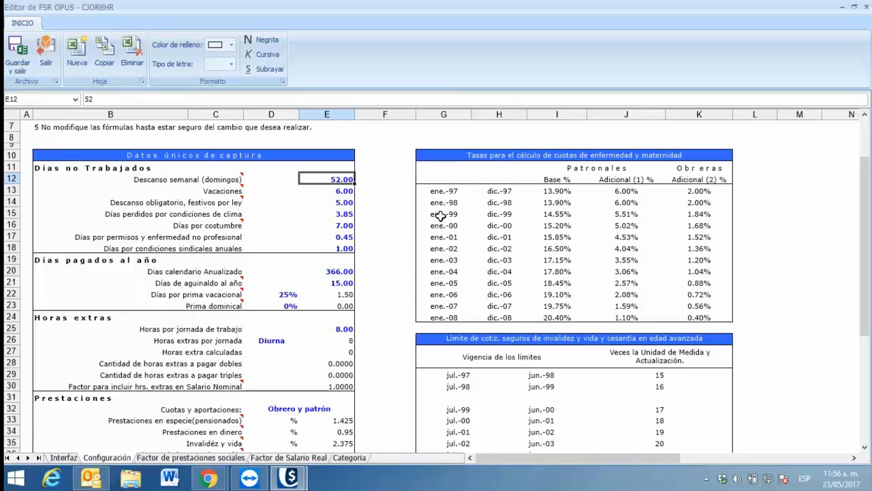
click(215, 180)
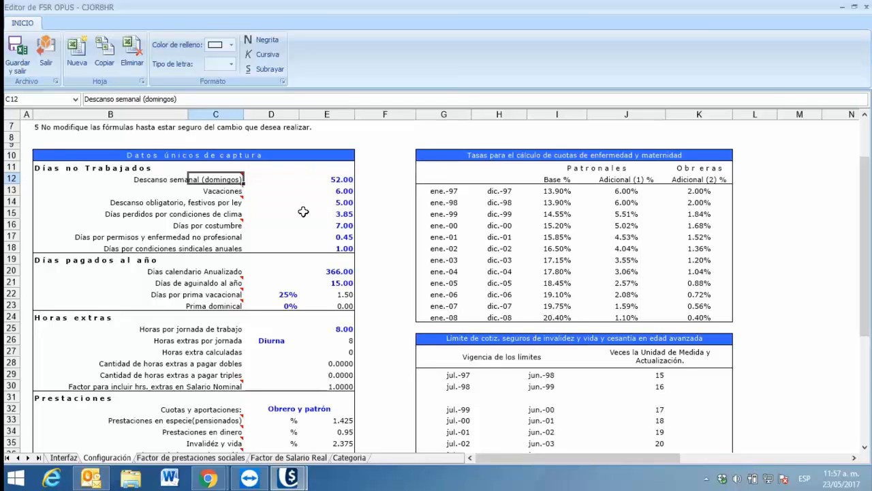
- Set Vacaciones to 8 days in the Días no Trabajados block
click(335, 194)
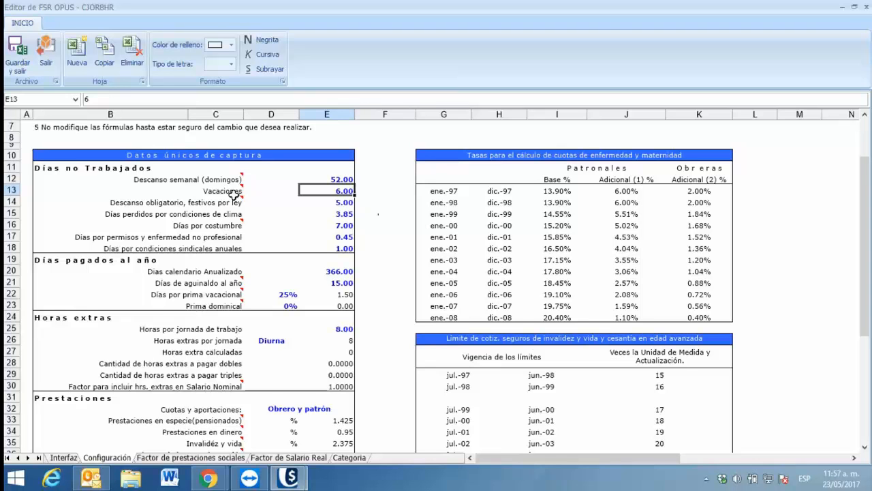
mouse_move(233, 192)
text(8)
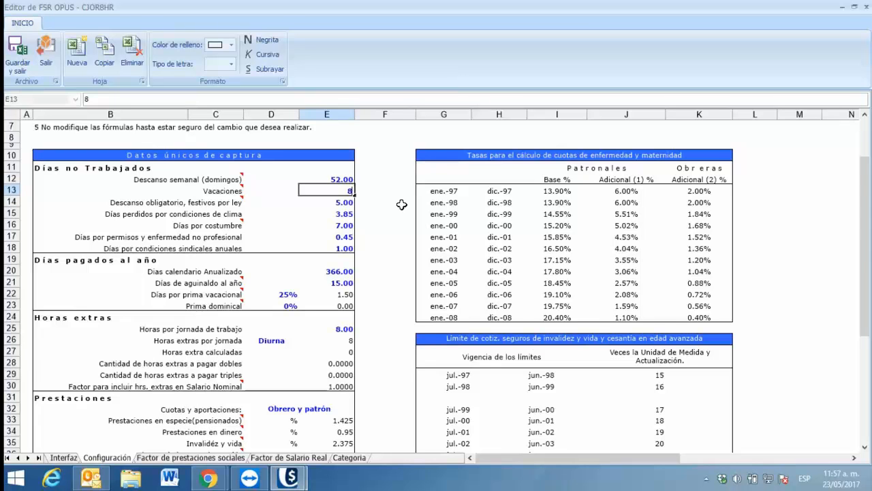
click(346, 203)
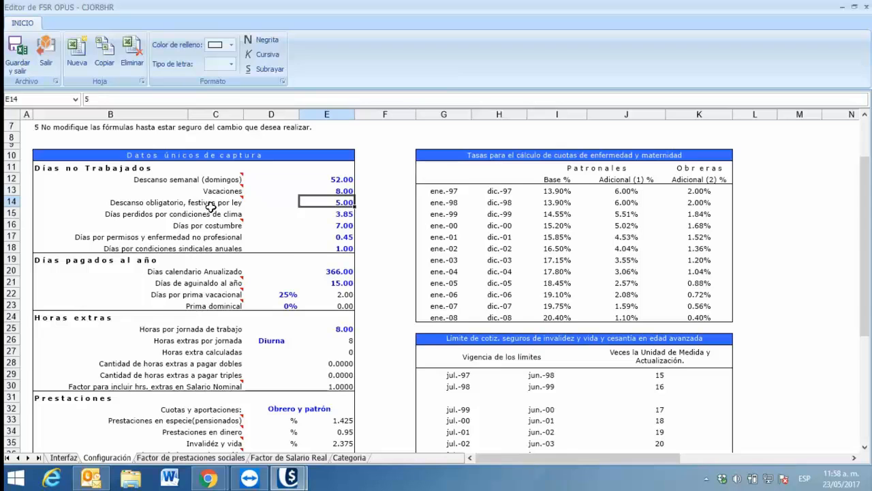
- Review the legal holidays note and the days for weather, custom, leave and illness, and union conditions under Días no Trabajados
mouse_move(214, 204)
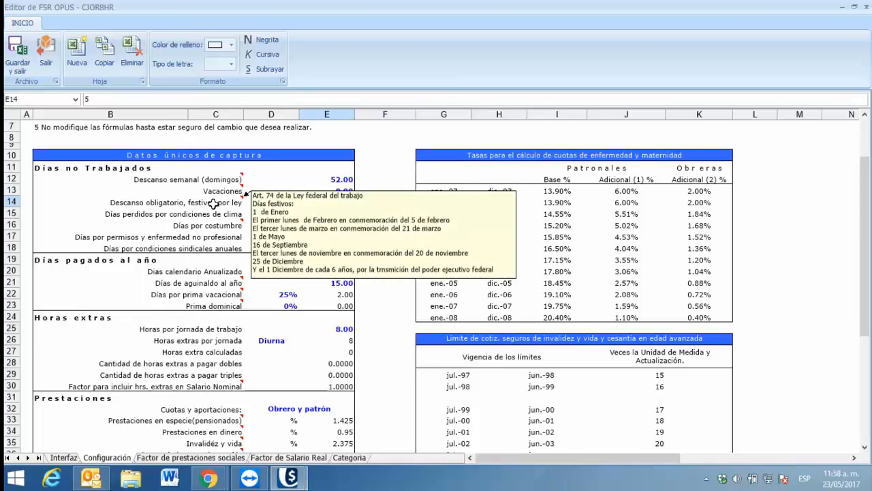
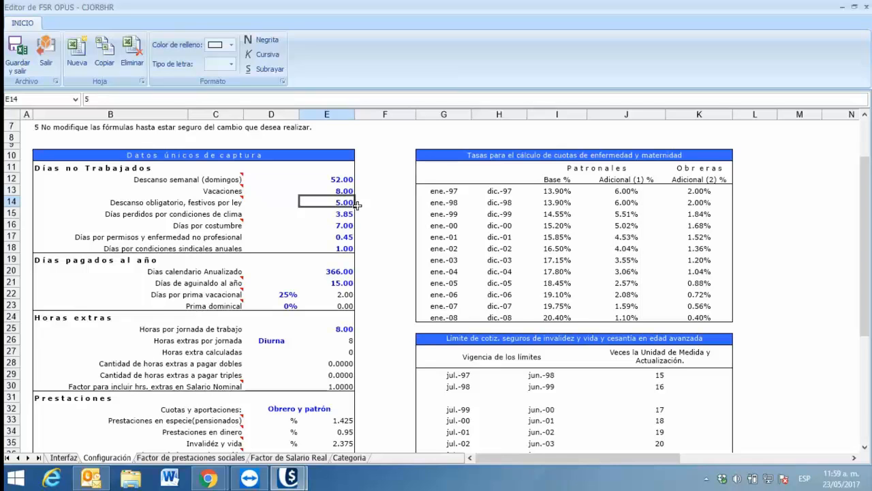
click(346, 214)
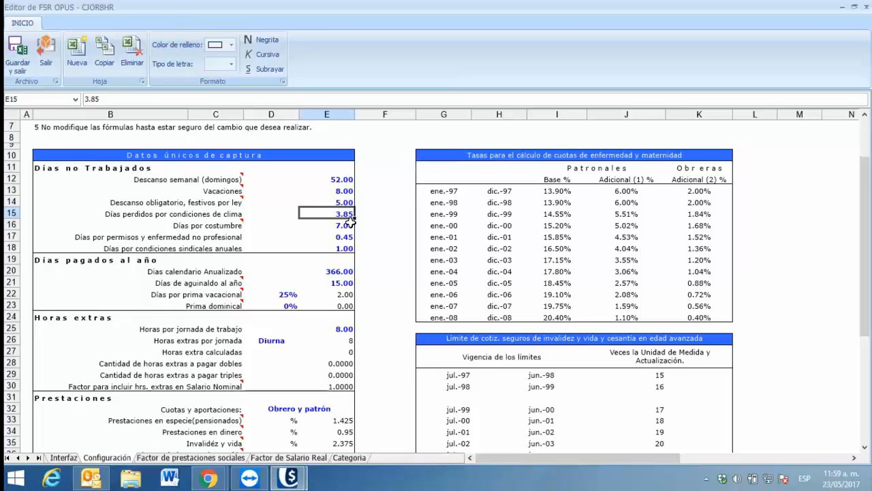
click(350, 224)
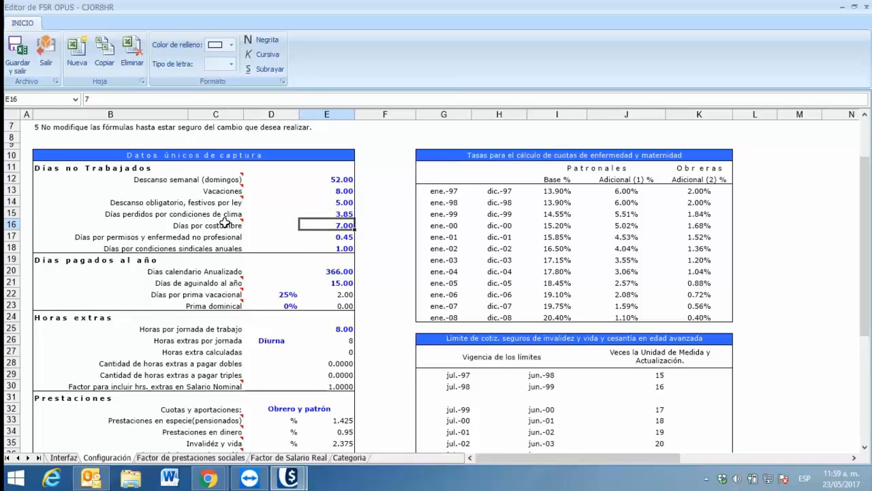
mouse_move(225, 222)
click(354, 233)
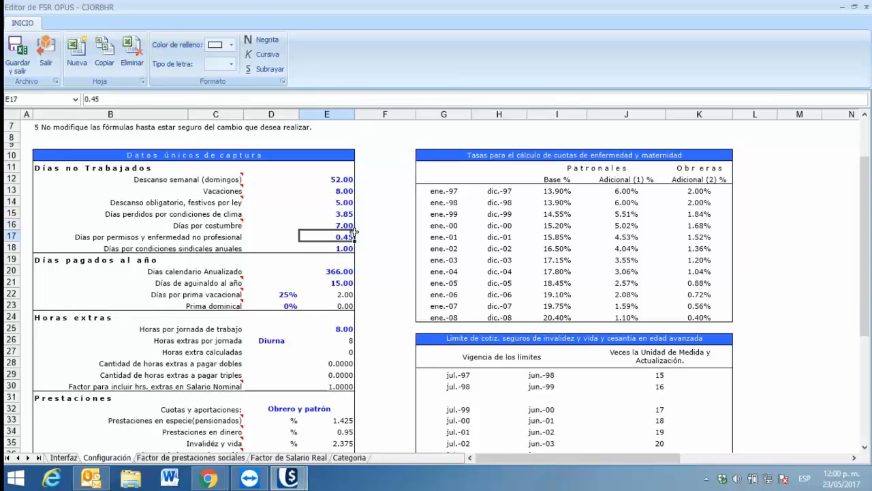
key(Down)
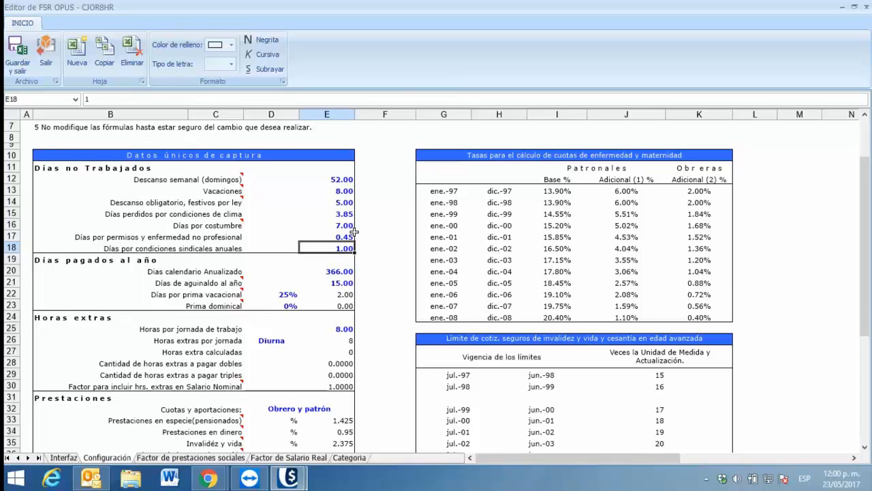
- Set Días calendario Anualizado to 365.25 in the Días pagados al año block
key(Down)
key(Down)
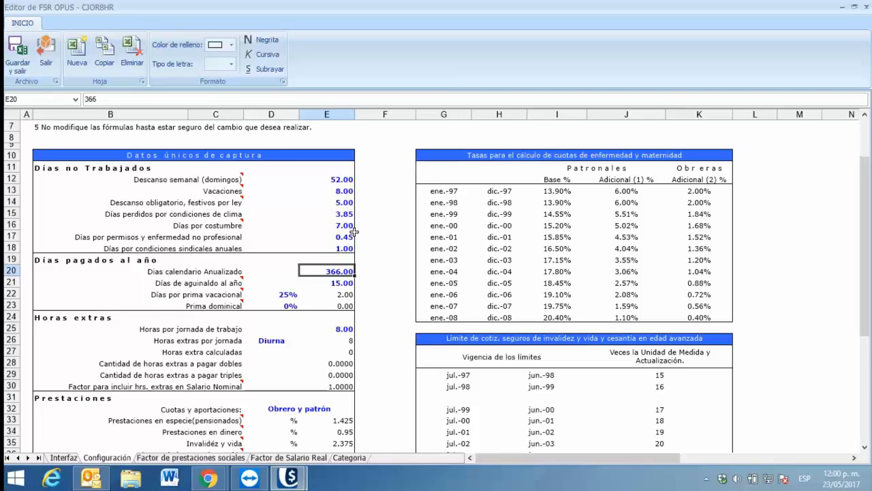
click(104, 99)
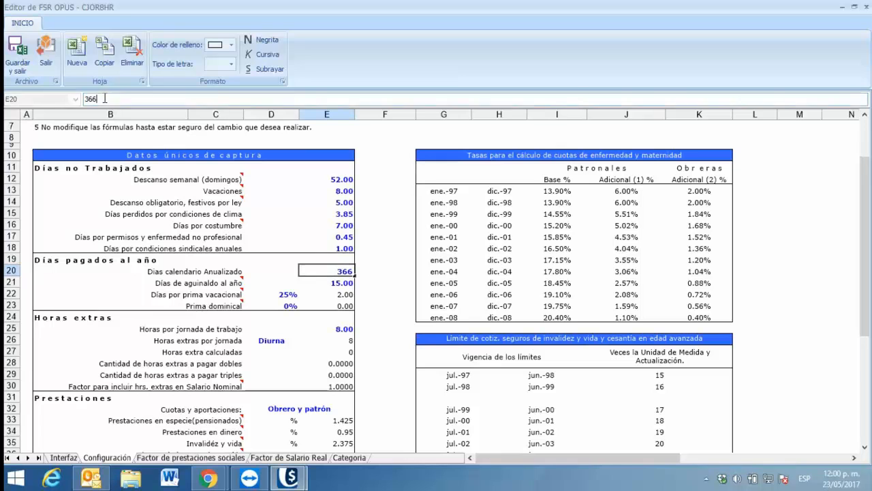
key(BackSpace)
text(5.24)
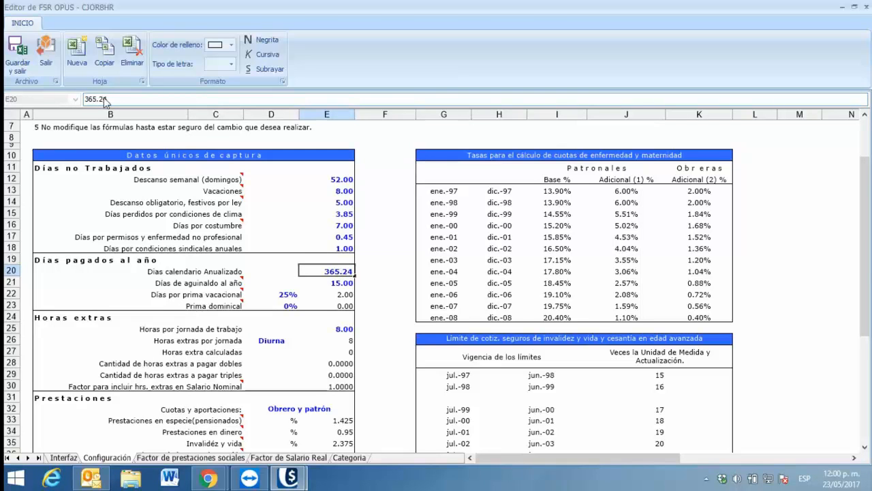
key(BackSpace)
text(5)
click(354, 282)
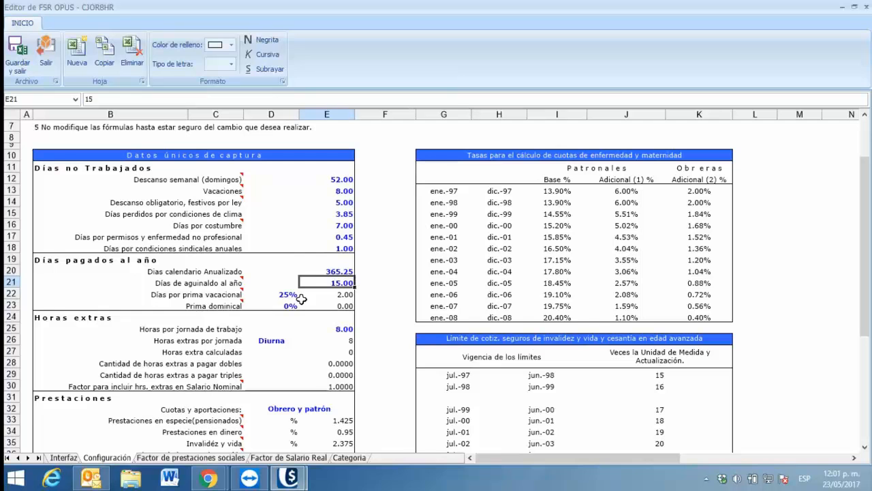
- Review the Días de aguinaldo note and the percentages for Días por prima vacacional and Prima dominical
mouse_move(229, 281)
click(277, 301)
click(279, 295)
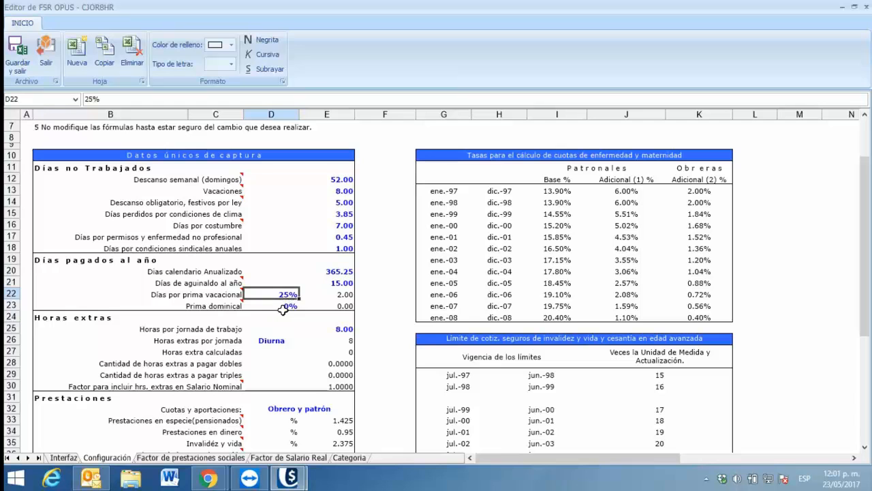
click(283, 307)
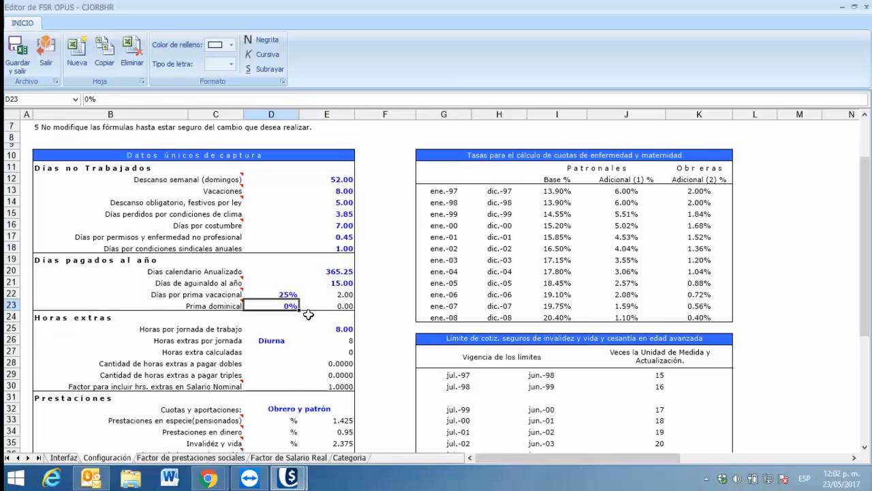
- Set the shift type for Horas extras por jornada to Nocturna in the Horas extras block
scroll(306, 314, down, 1)
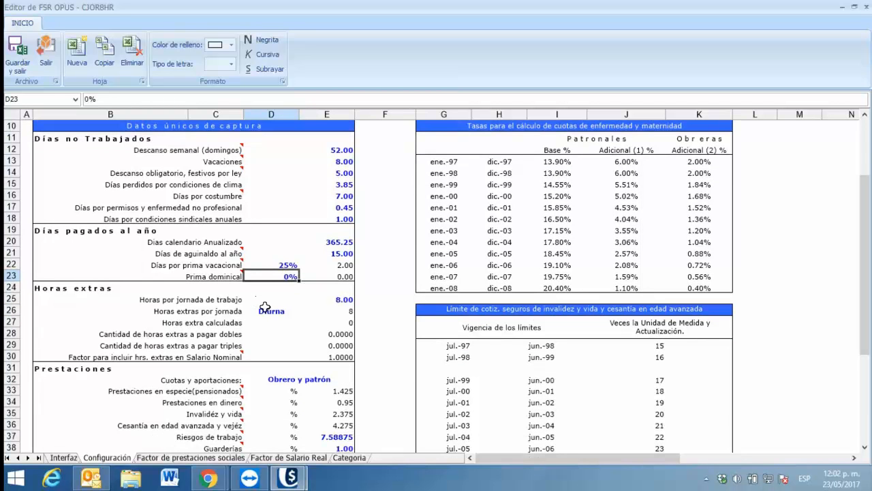
click(284, 312)
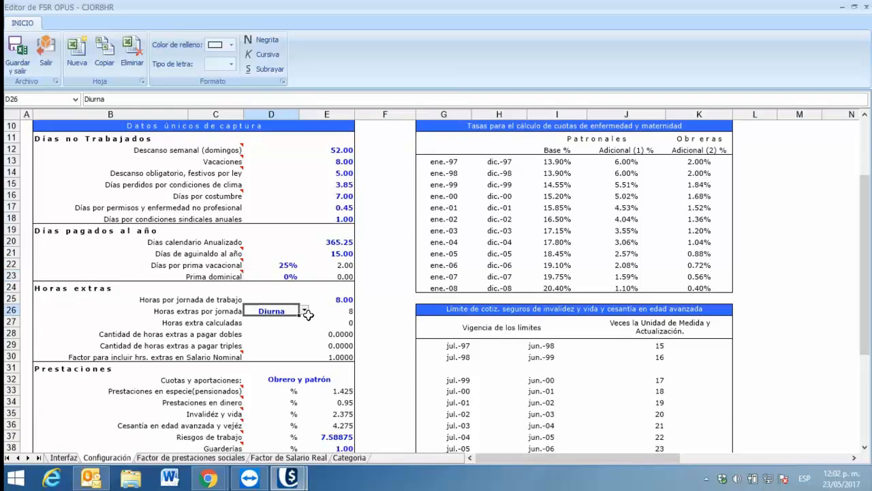
click(304, 311)
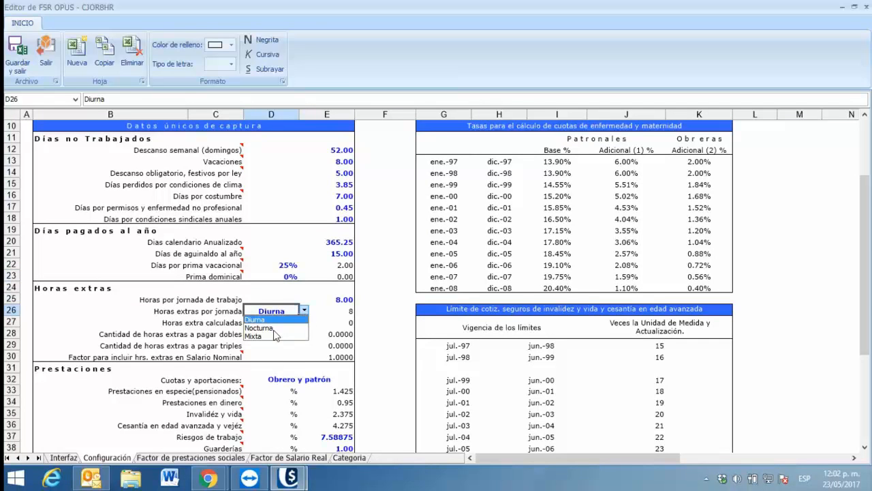
click(271, 328)
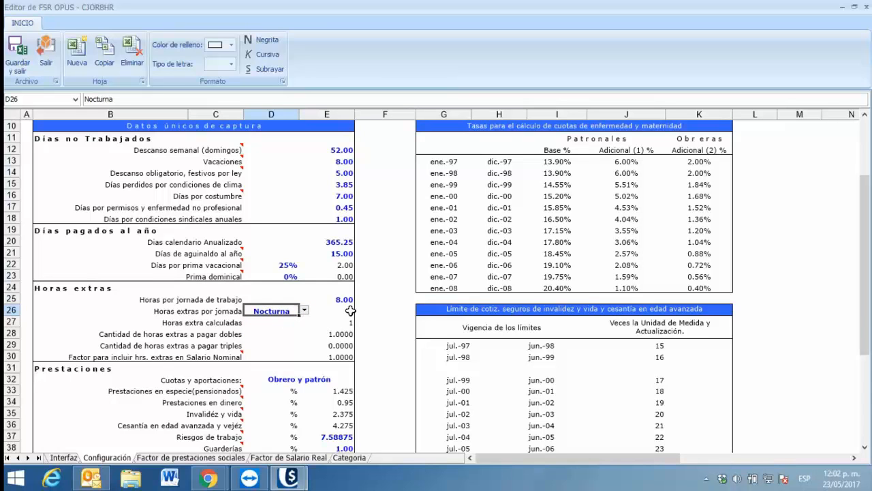
- Examine the hours for the night shift, Horas por jornada de trabajo and the Horas extra calculadas formula
key(Right)
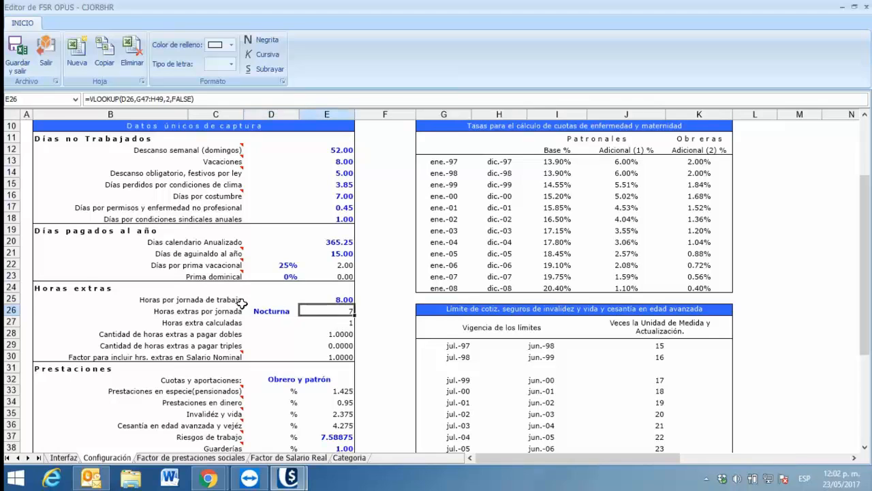
key(Up)
key(Left)
key(Left)
key(Right)
key(Right)
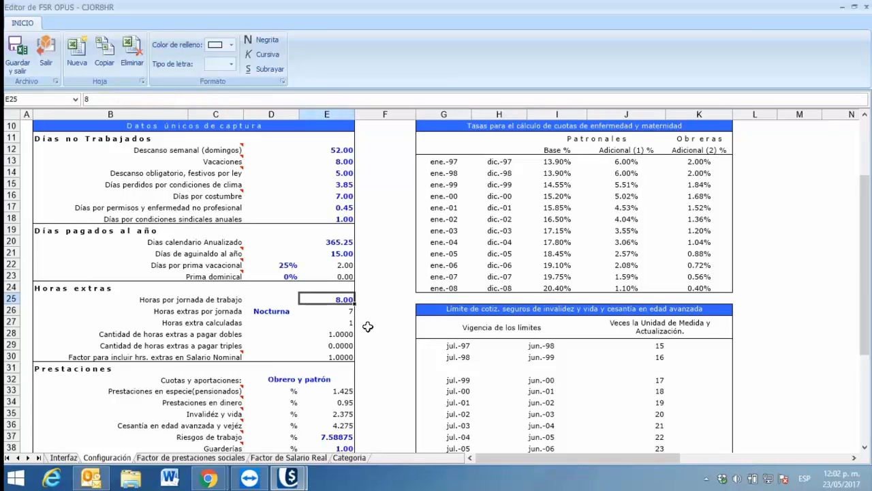
click(271, 313)
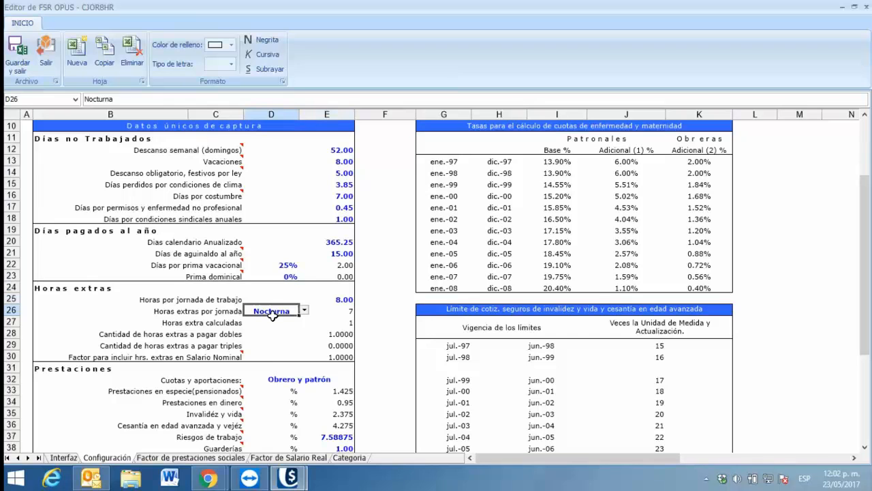
click(351, 331)
click(353, 323)
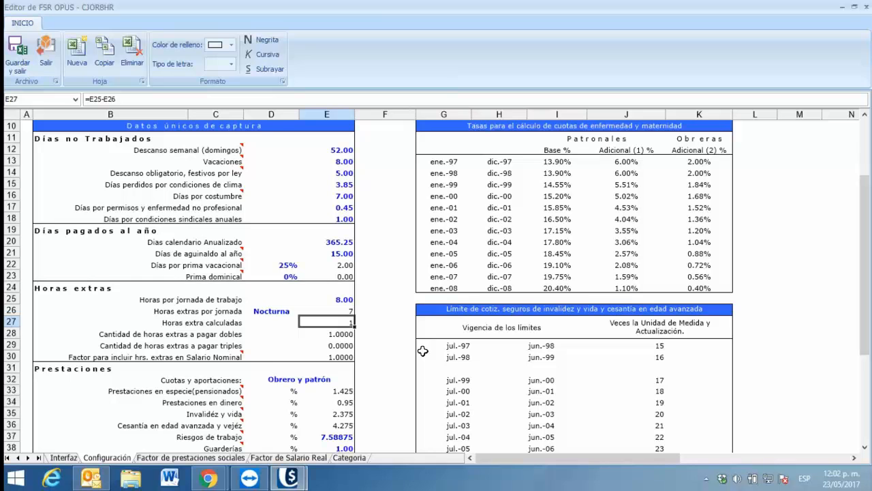
- Set the shift type for Horas extras por jornada to Mixta and check the calculated overtime hours
click(274, 313)
click(304, 311)
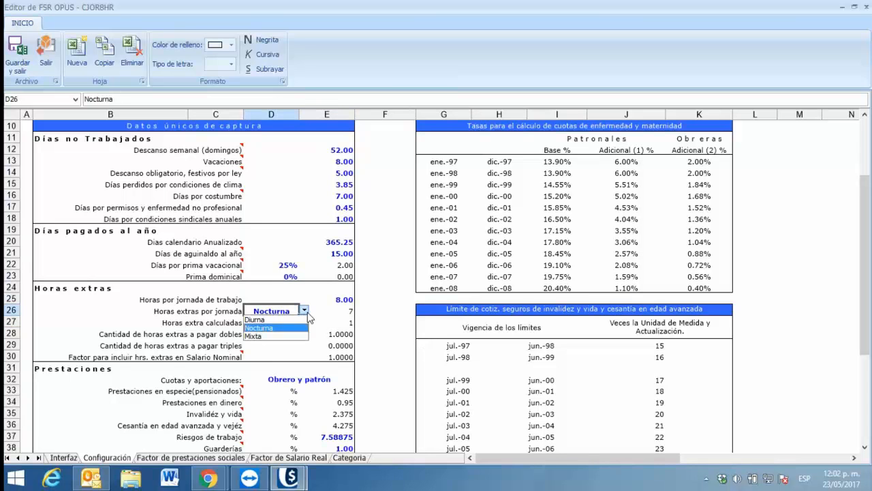
click(266, 337)
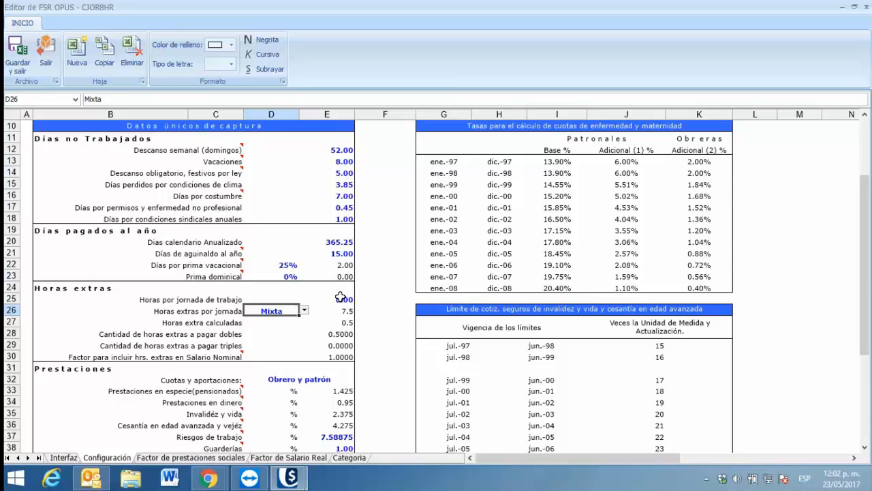
click(341, 299)
click(346, 324)
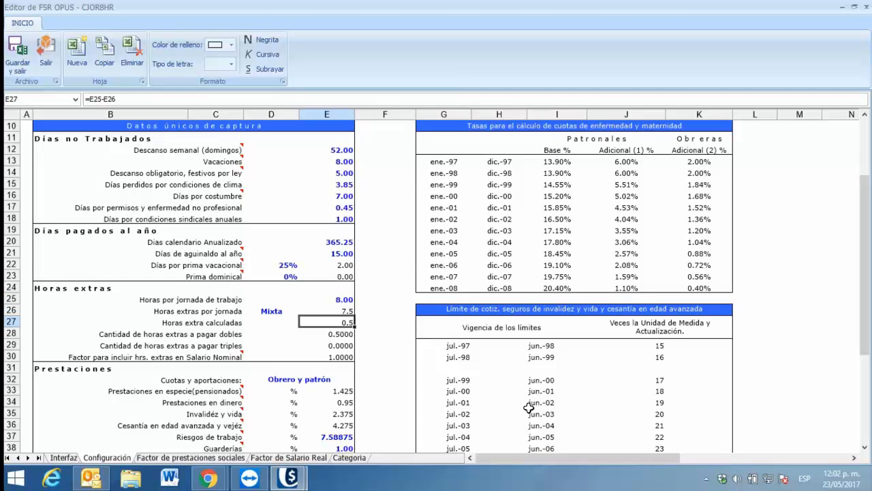
- Set Horas por jornada de trabajo to 9 and check the double and triple overtime amounts and the nominal salary factor
click(347, 300)
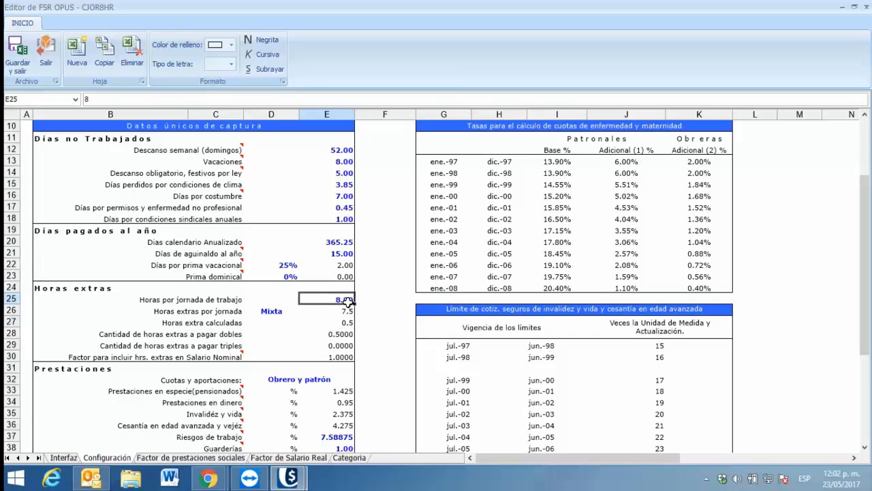
text(9)
key(Return)
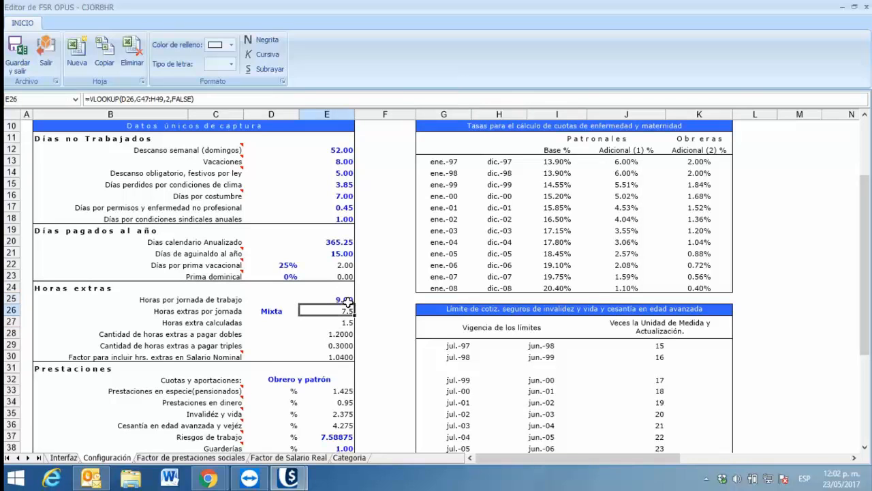
click(348, 333)
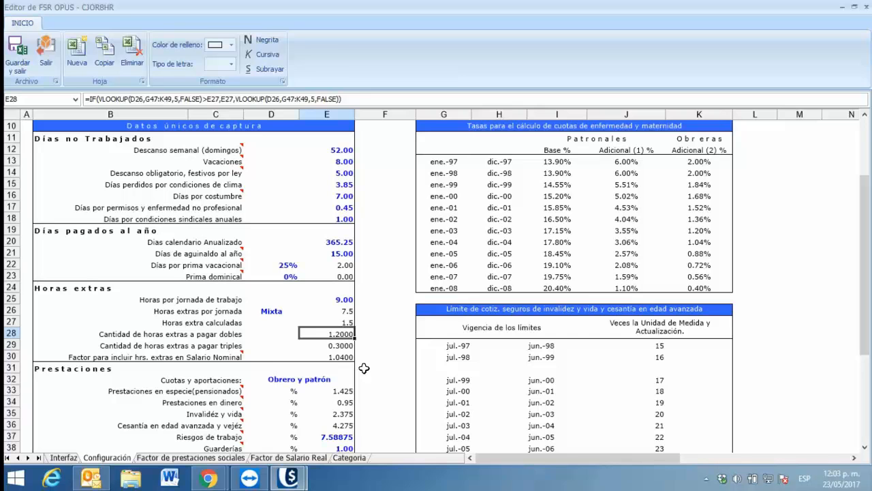
key(Down)
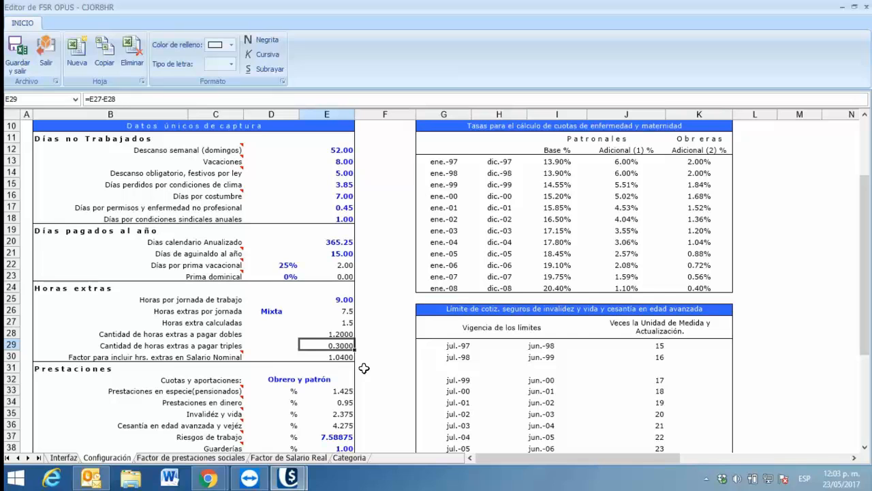
key(Down)
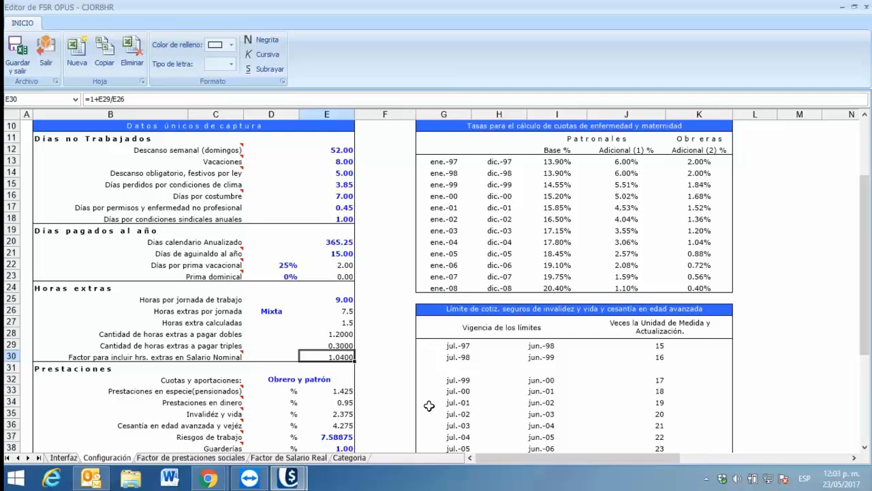
- Set Cuotas y aportaciones to Solo patrón in the Prestaciones block and check the Prestaciones en dinero percentage
scroll(387, 360, down, 4)
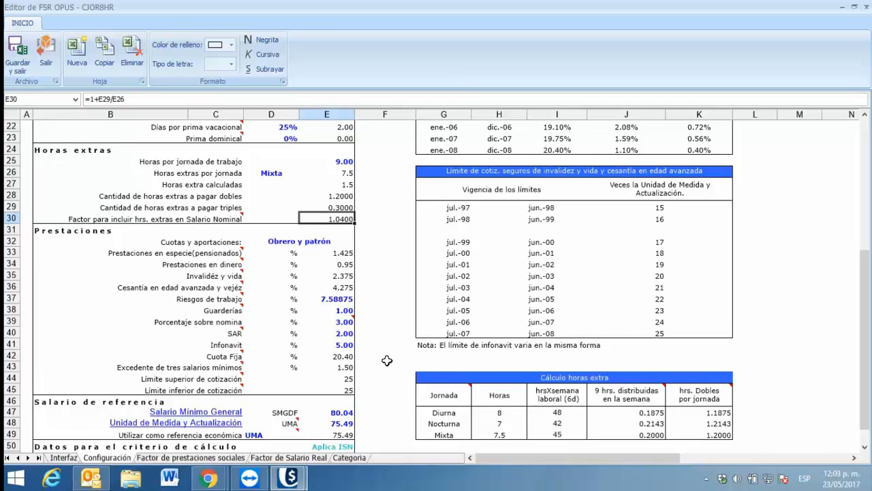
click(325, 242)
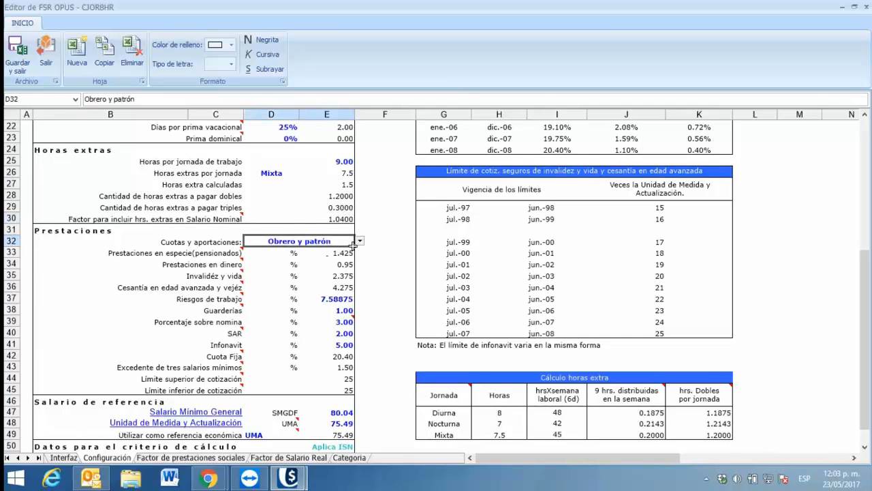
click(359, 241)
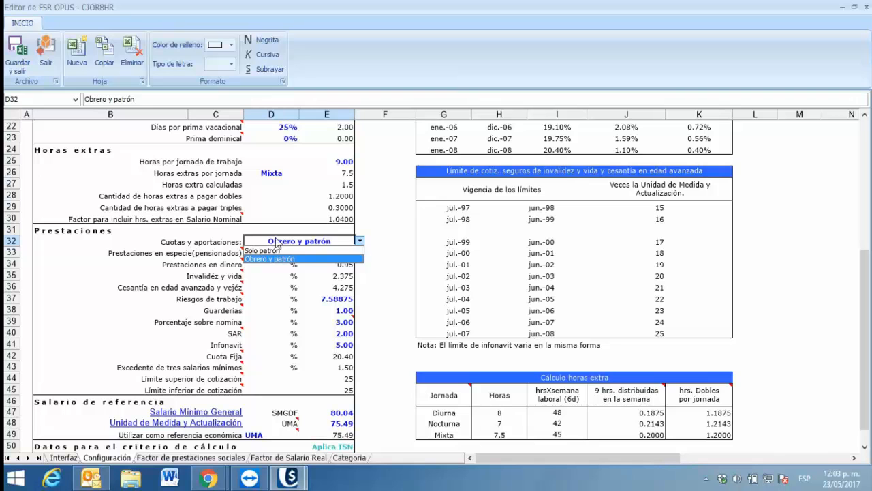
click(265, 252)
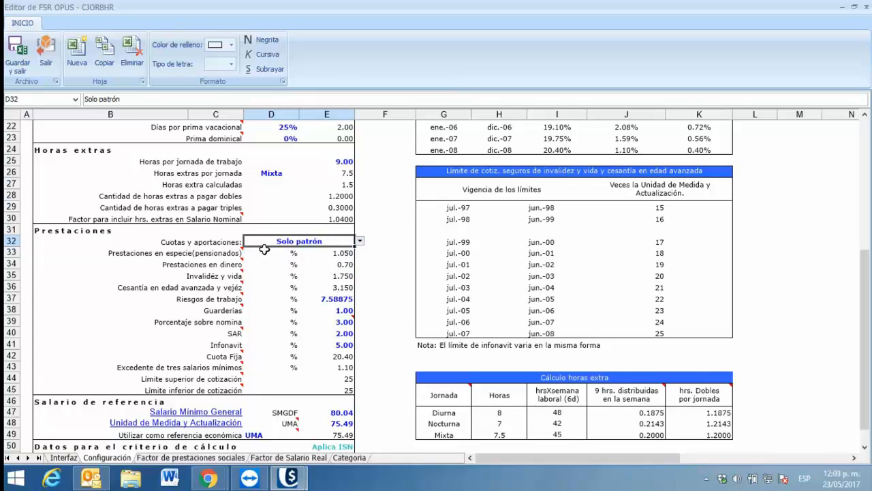
click(345, 264)
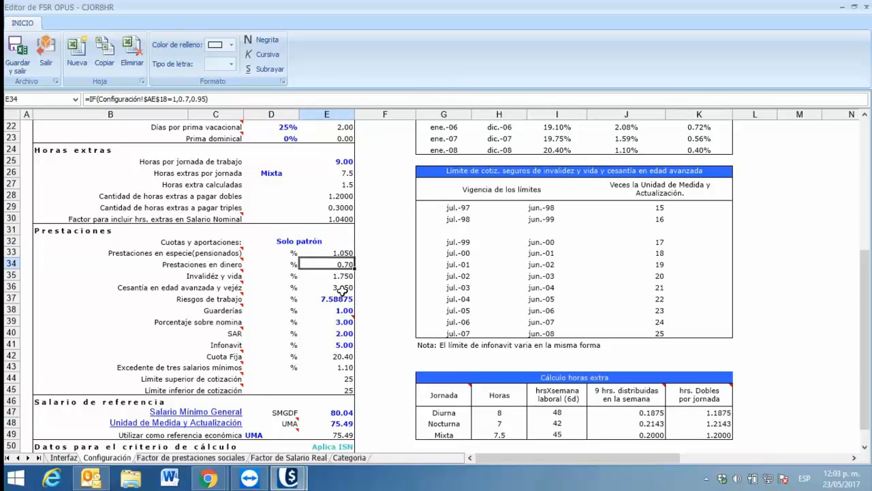
- Switch Cuotas y aportaciones back to Obrero y patrón and check the Prestaciones en dinero percentage
click(333, 242)
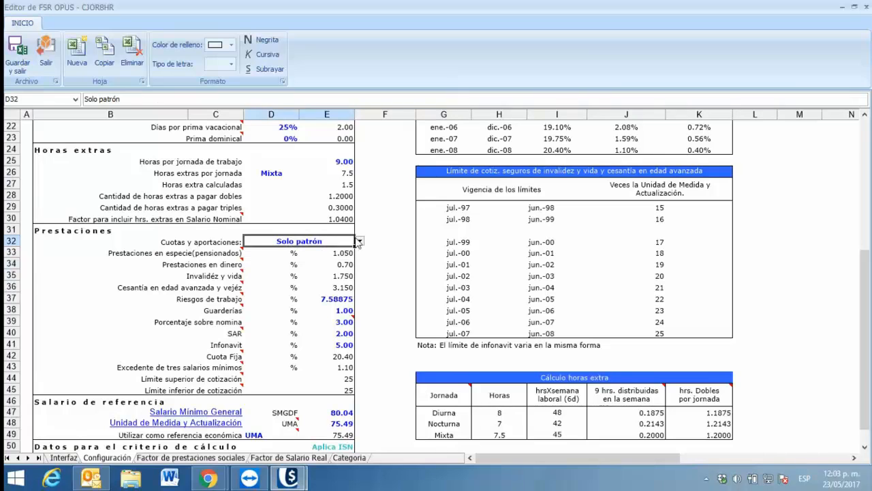
click(359, 241)
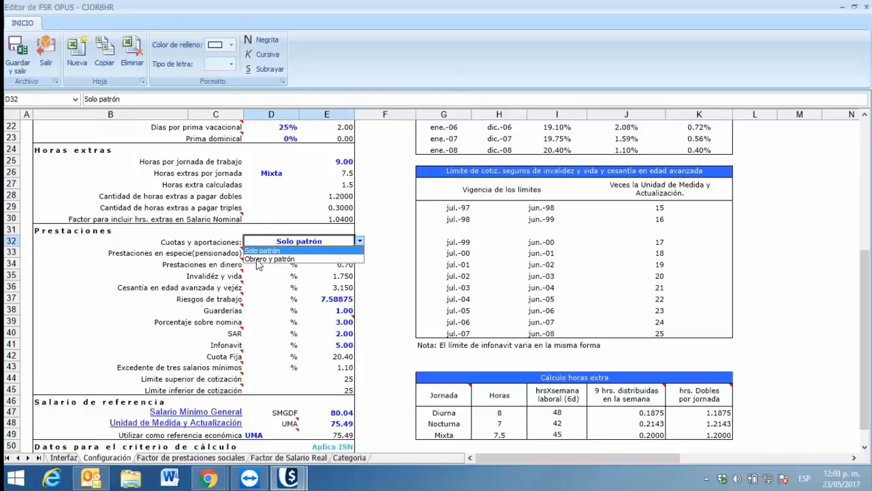
click(269, 259)
click(340, 263)
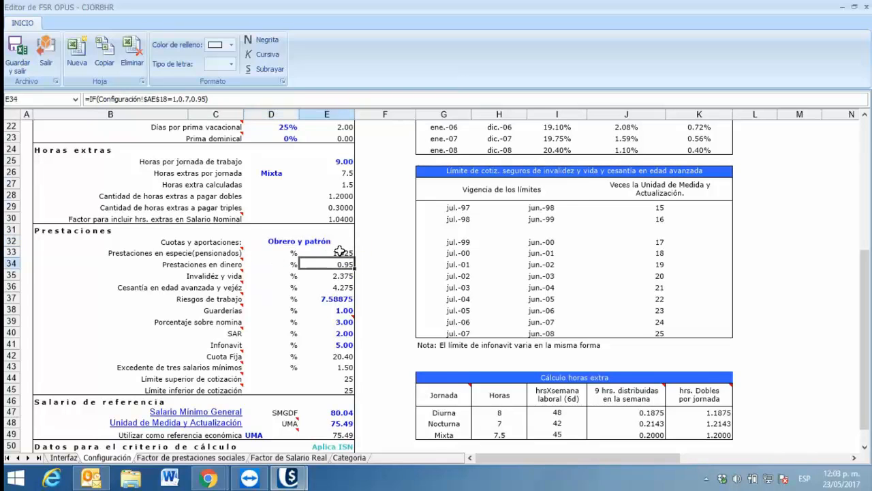
- Review the Prestaciones percentages from Riesgos de trabajo and Guarderías through payroll tax, SAR, Infonavit, Cuota Fija and Excedente de tres salarios mínimos
click(329, 298)
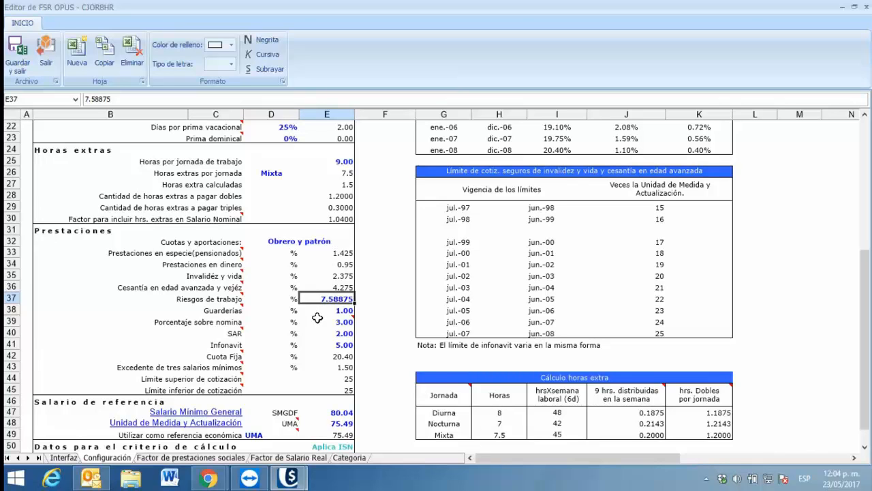
mouse_move(318, 317)
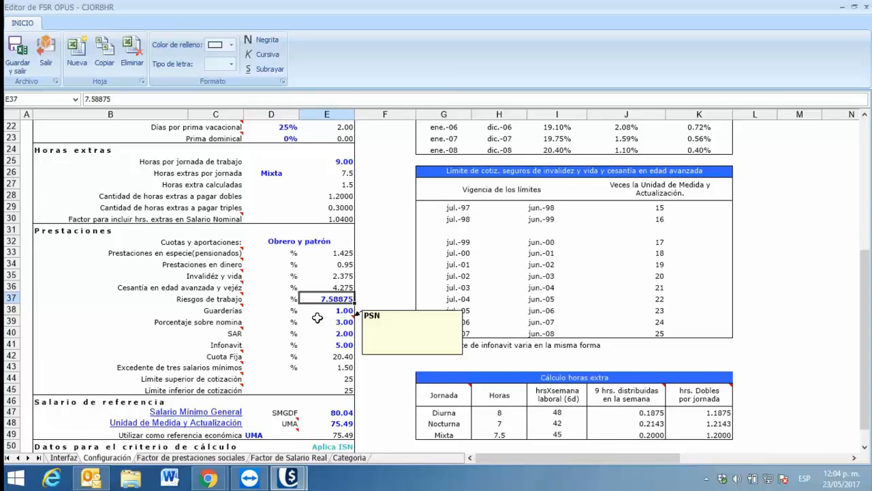
key(Return)
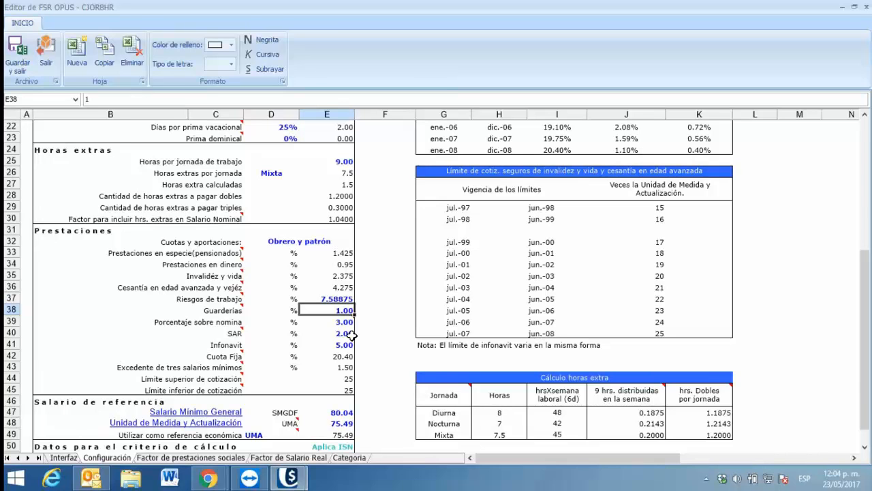
key(Down)
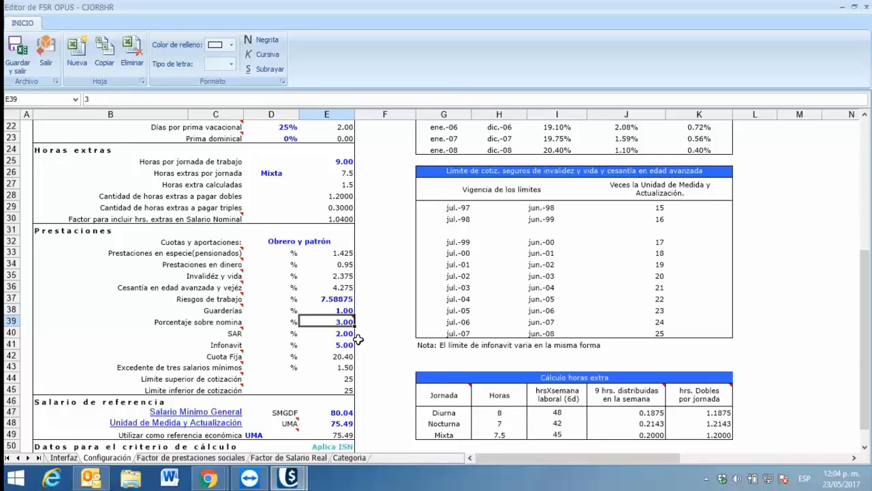
click(327, 334)
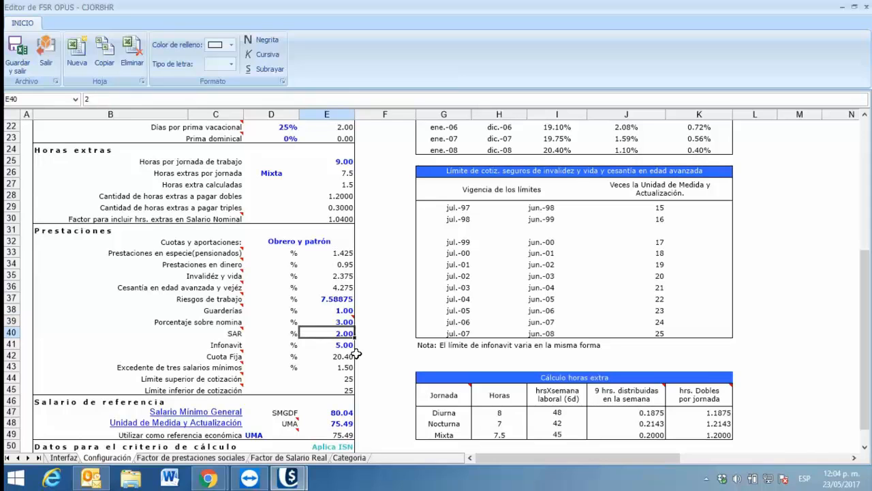
key(Down)
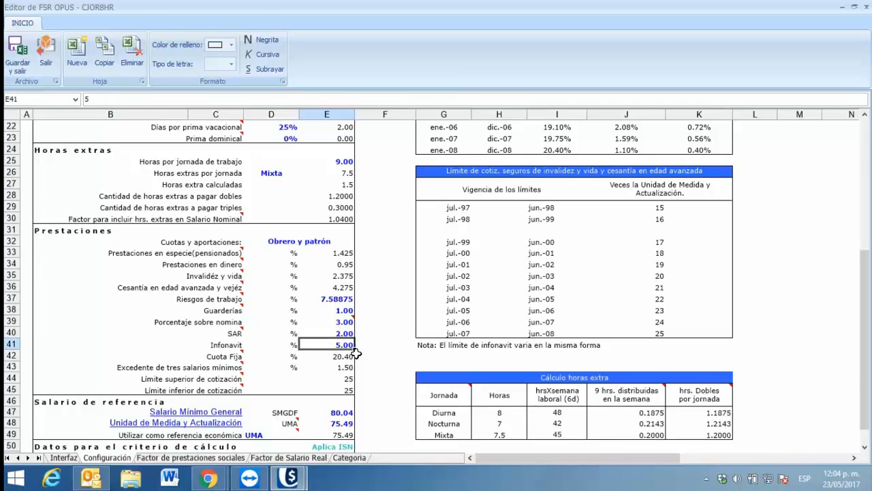
key(Down)
key(Down)
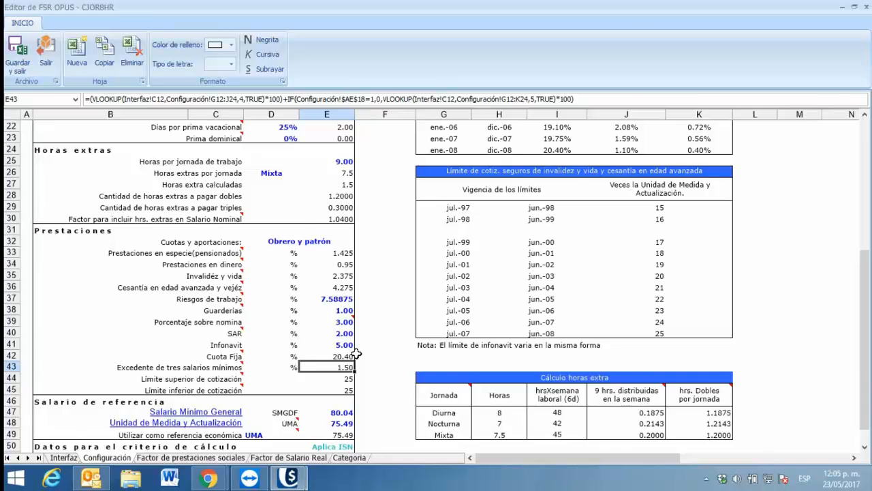
- Examine the Salario Mínimo General and Unidad de Medida y Actualización values in the Salario de referencia block
scroll(349, 352, down, 2)
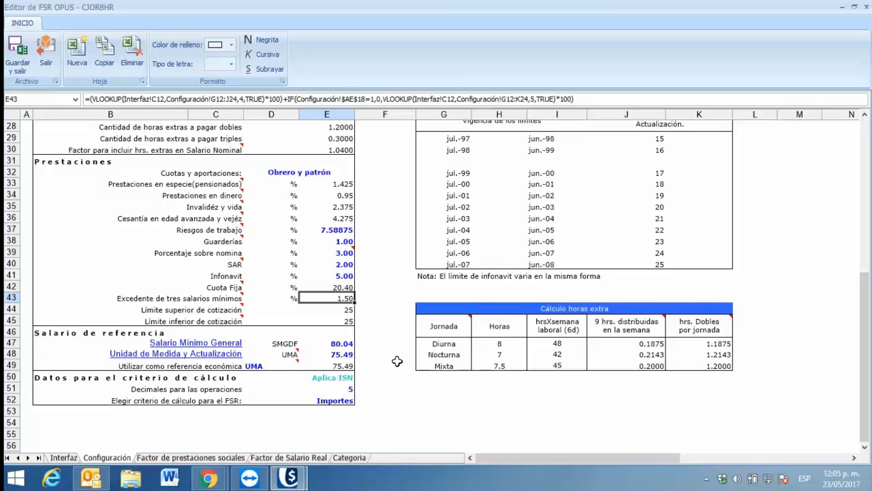
click(336, 346)
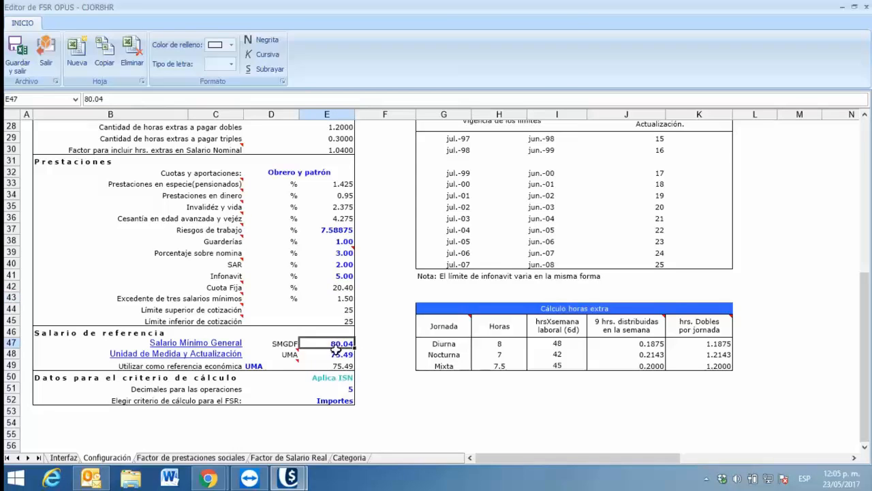
click(280, 347)
click(348, 346)
click(348, 355)
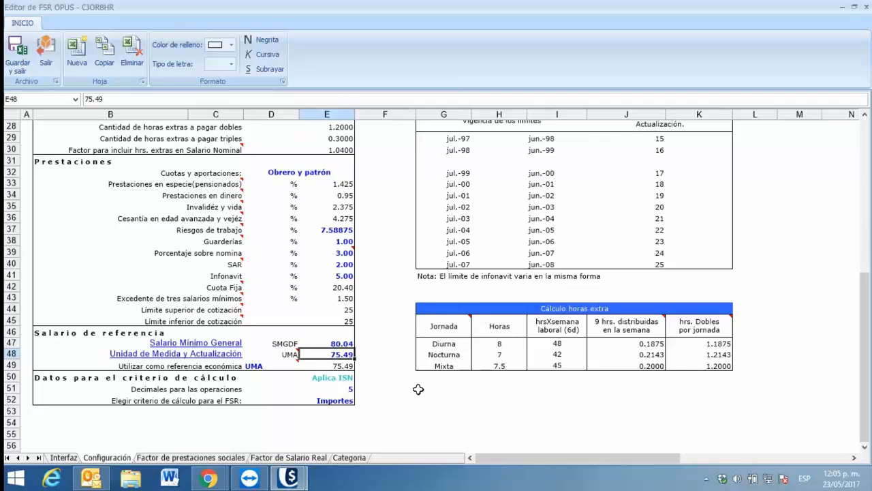
drag(340, 343, 332, 356)
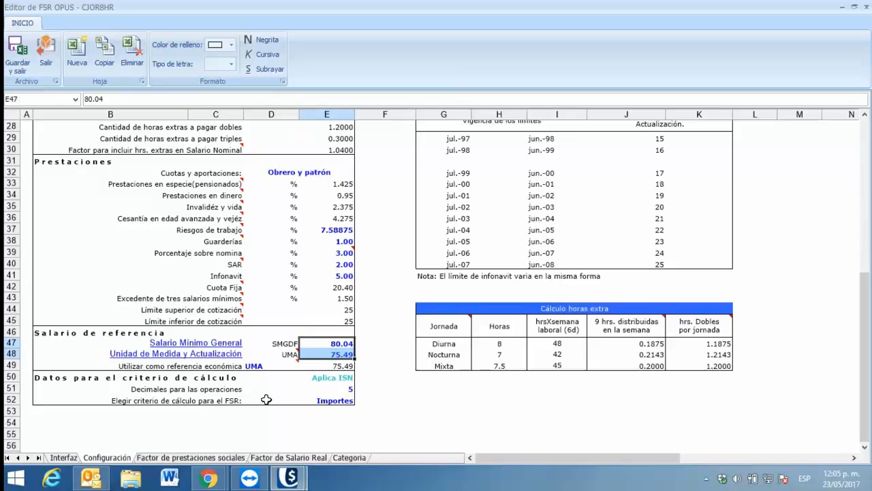
- Set Utilizar como referencia económica to SMGDF and compare its value with the Salario Mínimo General
mouse_move(269, 364)
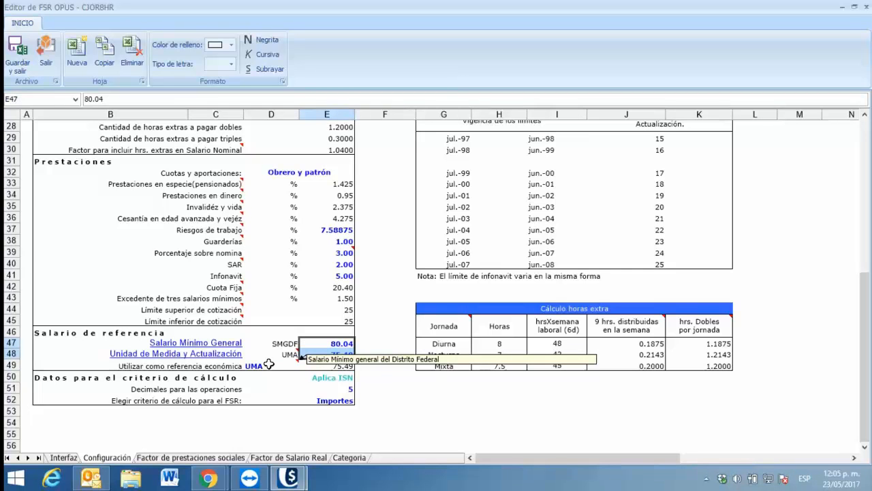
click(270, 365)
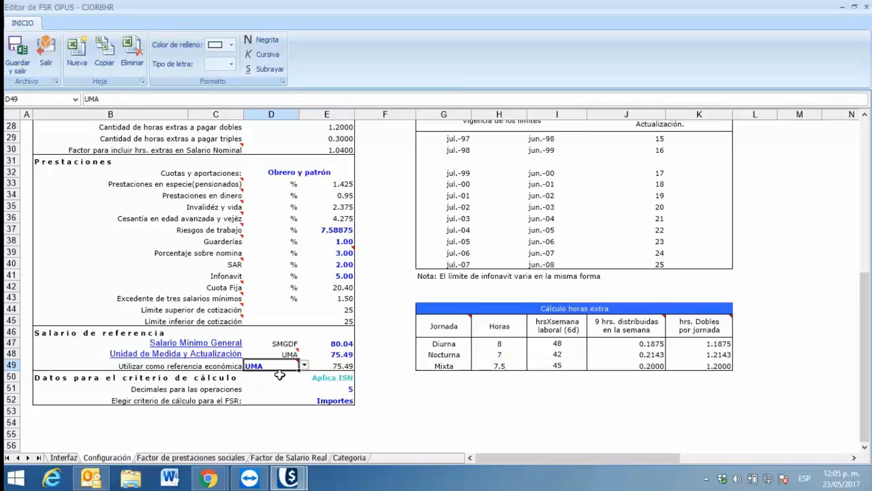
click(304, 365)
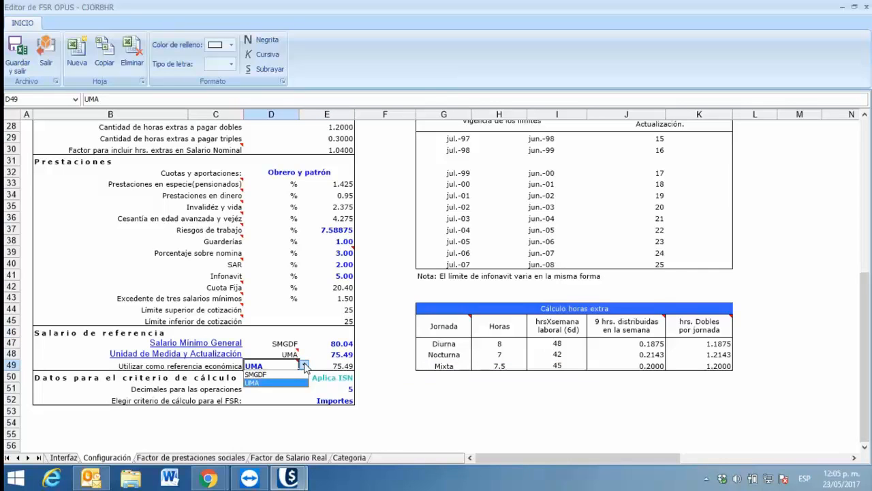
click(253, 375)
click(344, 366)
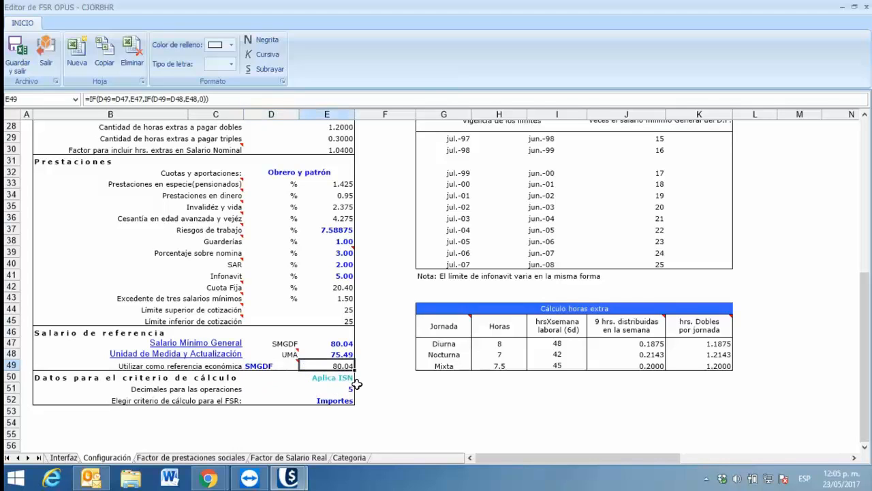
key(Up)
key(Up)
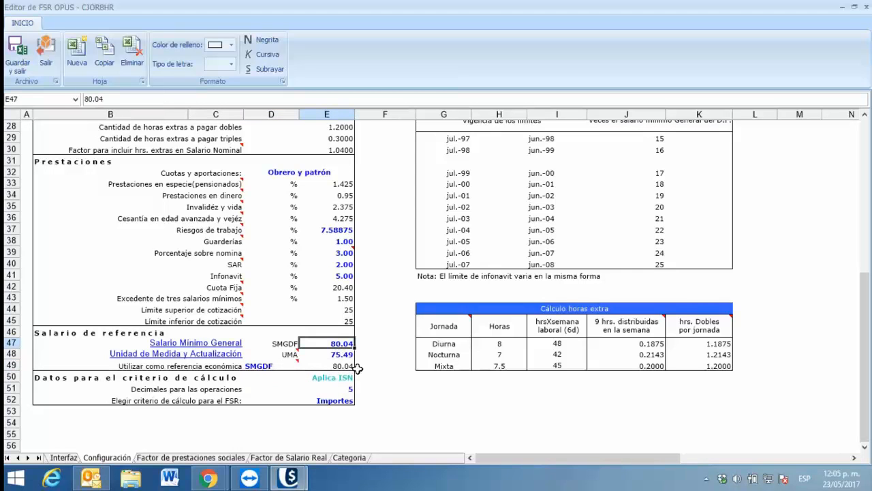
- Switch Utilizar como referencia económica back to UMA and check its value against the Unidad de Medida y Actualización
click(288, 365)
click(305, 366)
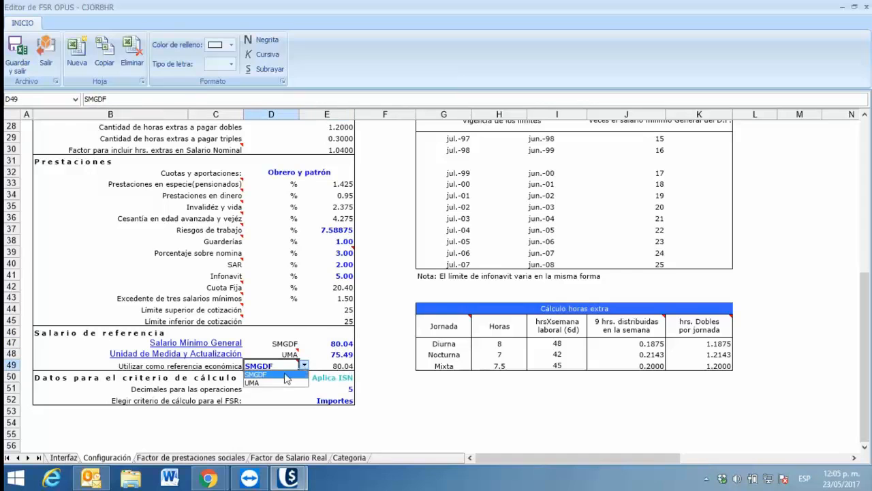
click(289, 382)
click(332, 356)
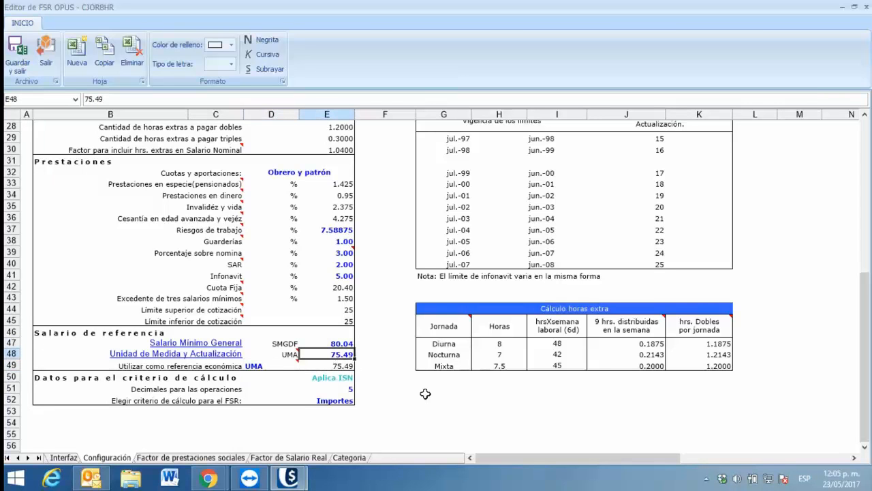
click(338, 366)
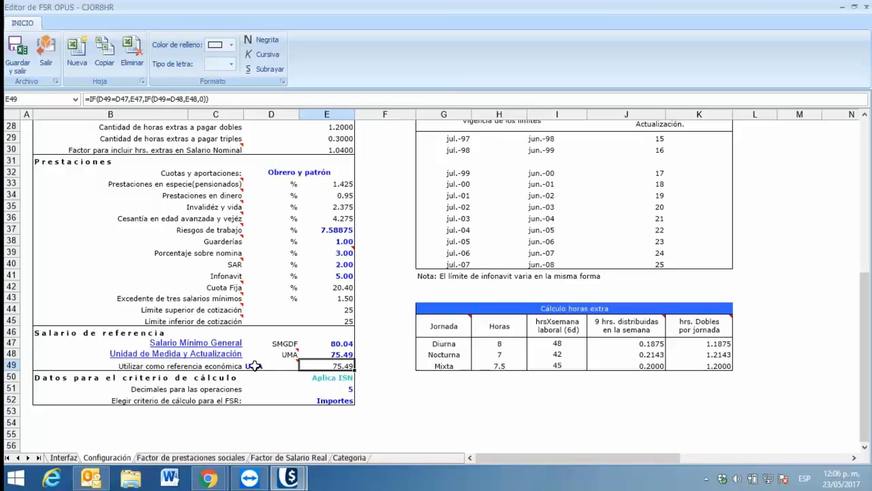
- On the Factor de prestaciones sociales sheet, examine the UMA value and category MOE001 from Salario Base through Excedente de tres UMA
click(209, 460)
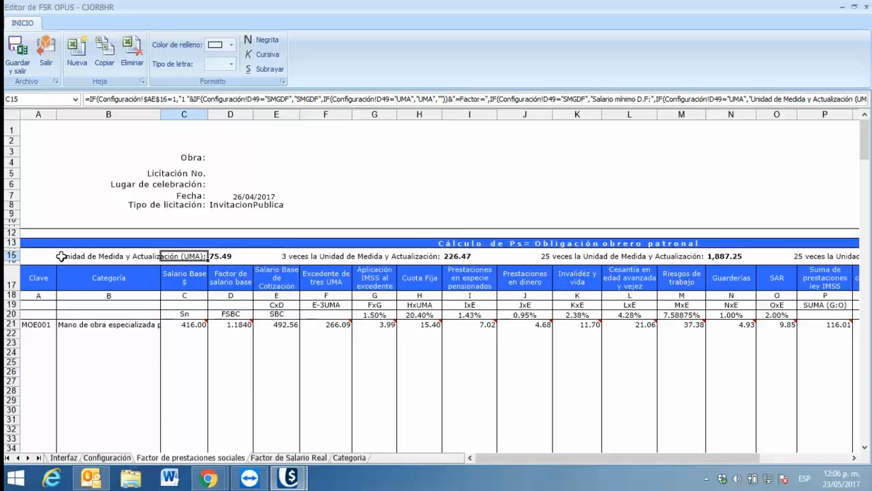
click(234, 259)
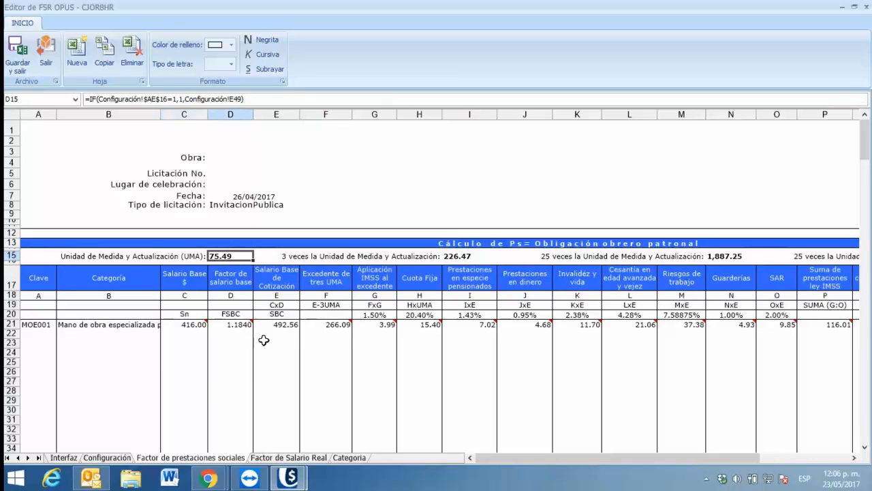
click(43, 325)
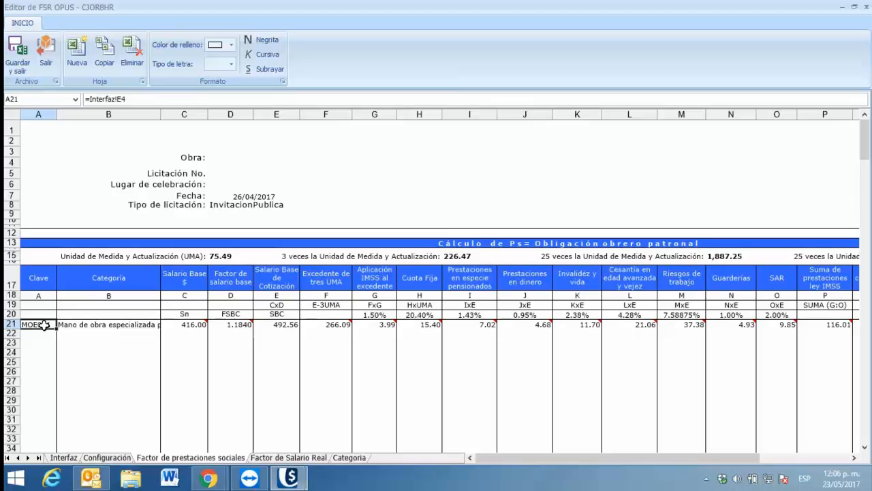
key(Right)
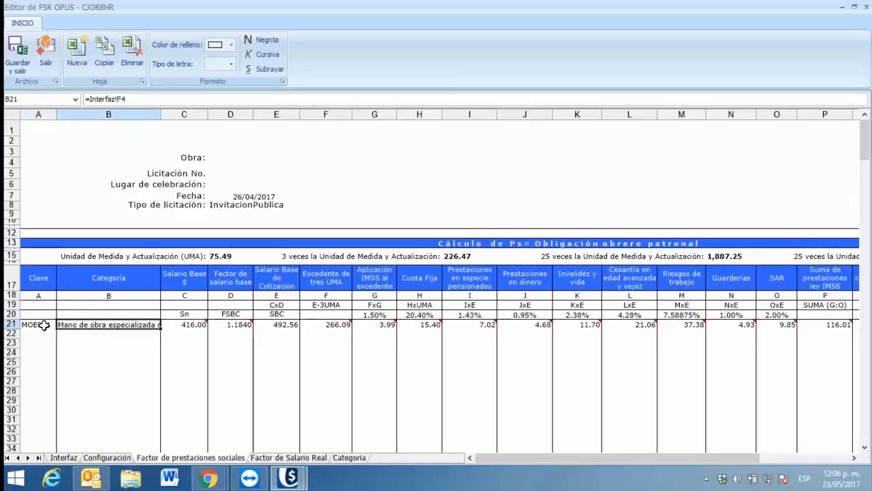
key(Right)
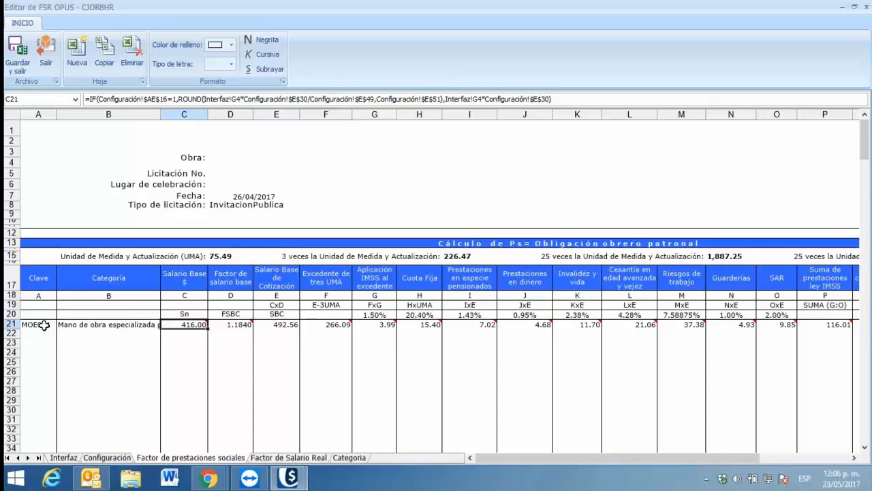
key(Right)
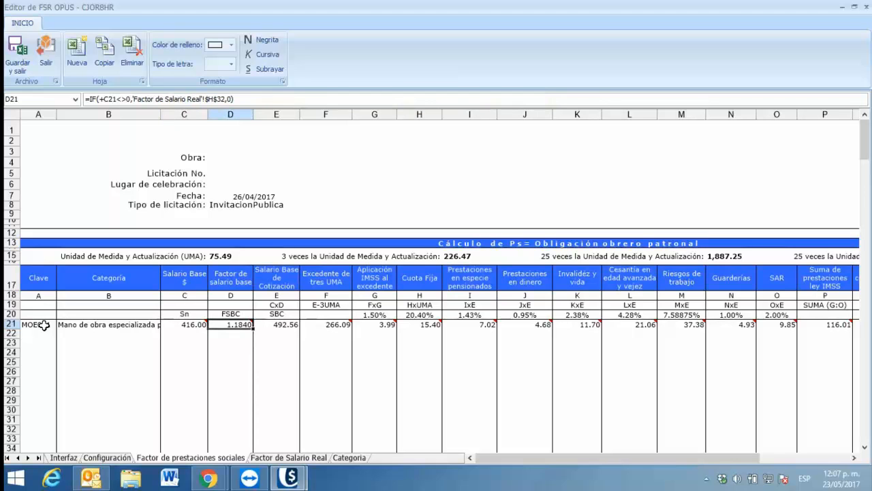
key(Right)
key(Left)
key(Right)
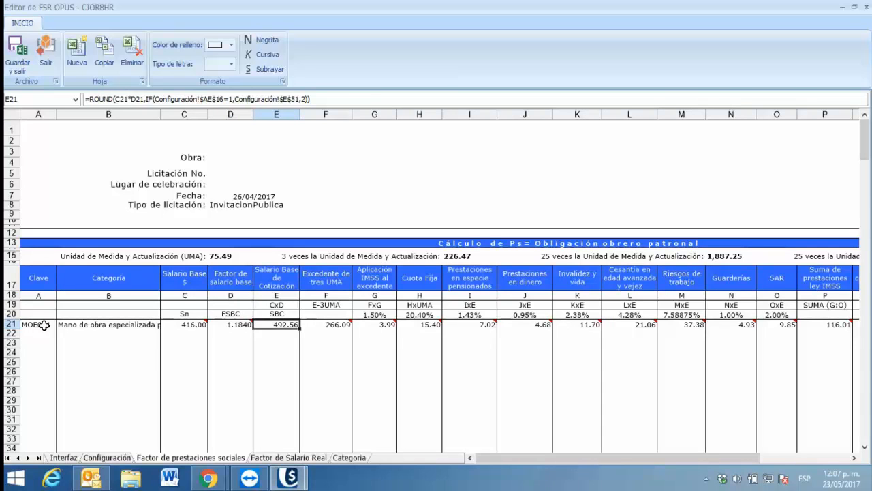
key(Right)
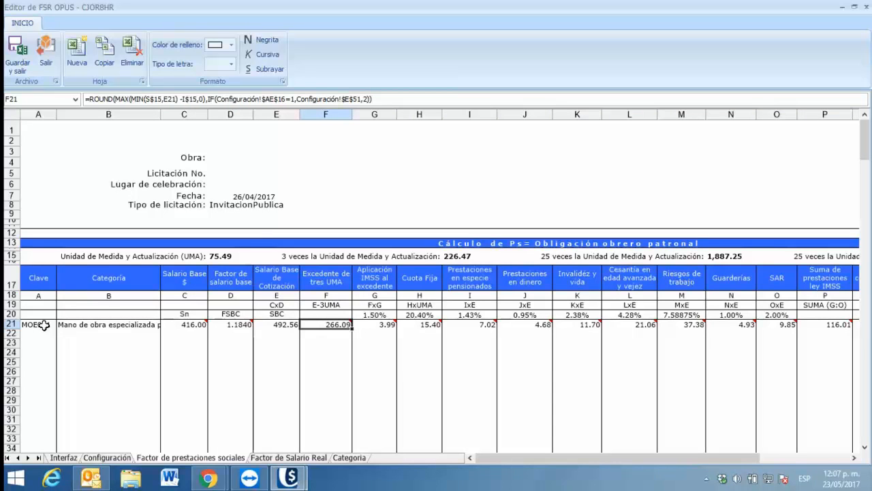
- Examine the MOE001 contributions from Aplicación IMSS al excedente through Infonavit and payroll tax to the Factor de prestaciones sociales
key(Right)
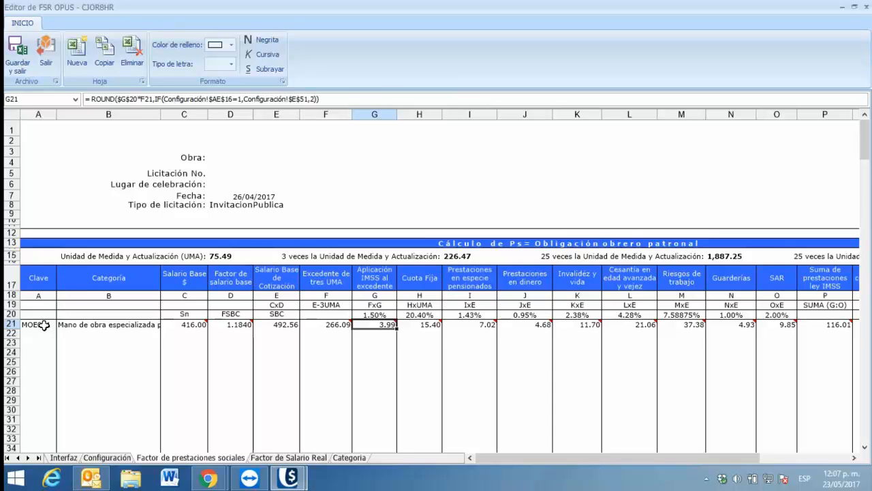
key(Right)
key(Right)
key(Right)
key(Right)
key(Right)
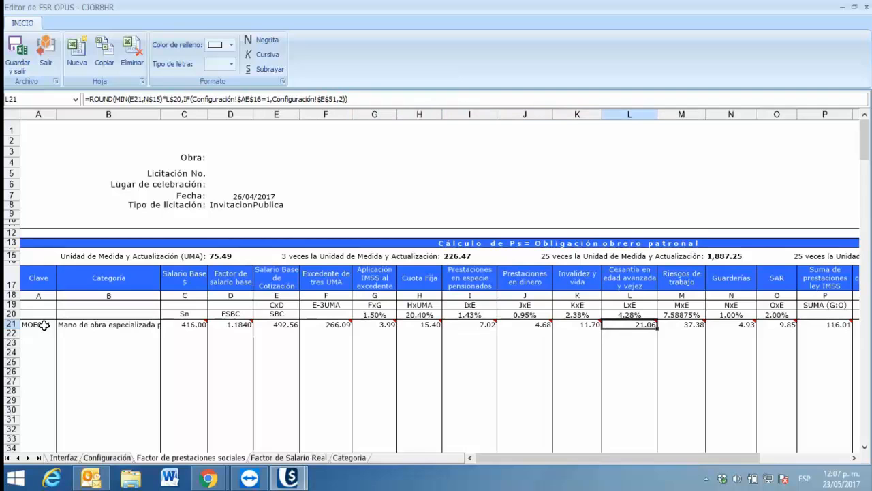
key(Right)
key(Right)
key(Right)
key(Right)
key(Right)
key(Right)
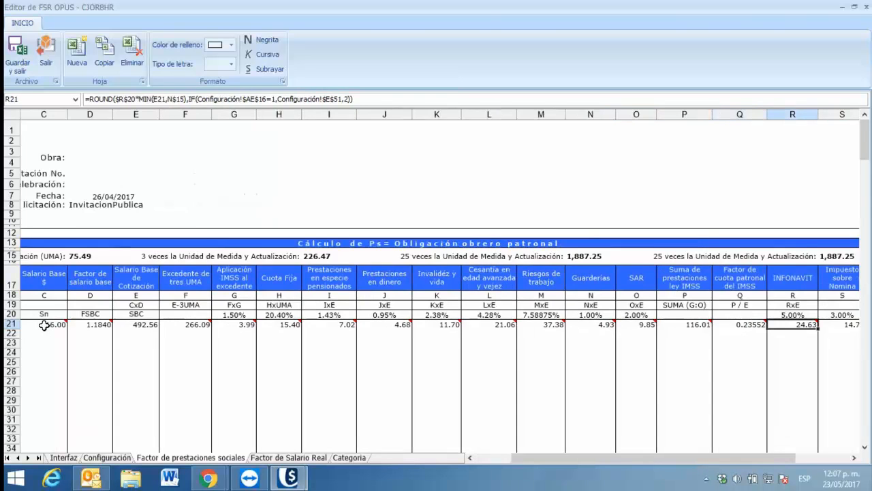
key(Right)
key(Right)
key(Right)
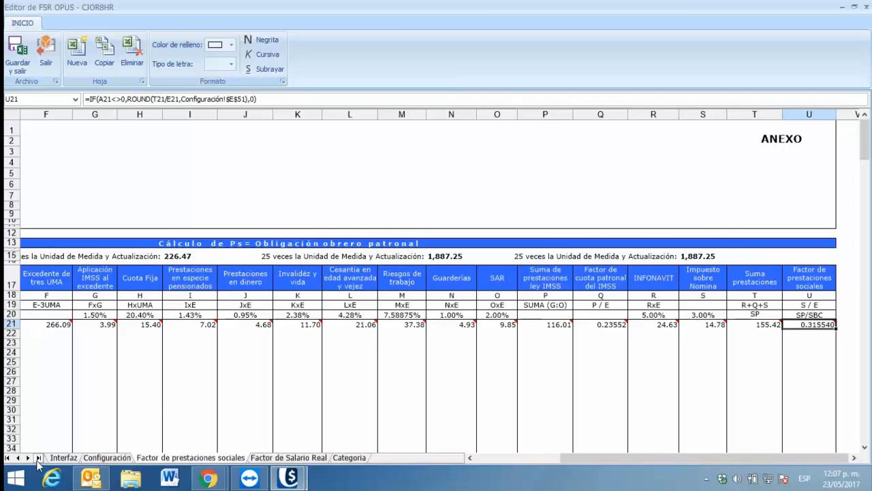
- Check the Factor de Prestaciones sociales (ps) for MOE001 on the Interfaz sheet and return to the Factor de prestaciones sociales sheet
click(61, 458)
click(573, 207)
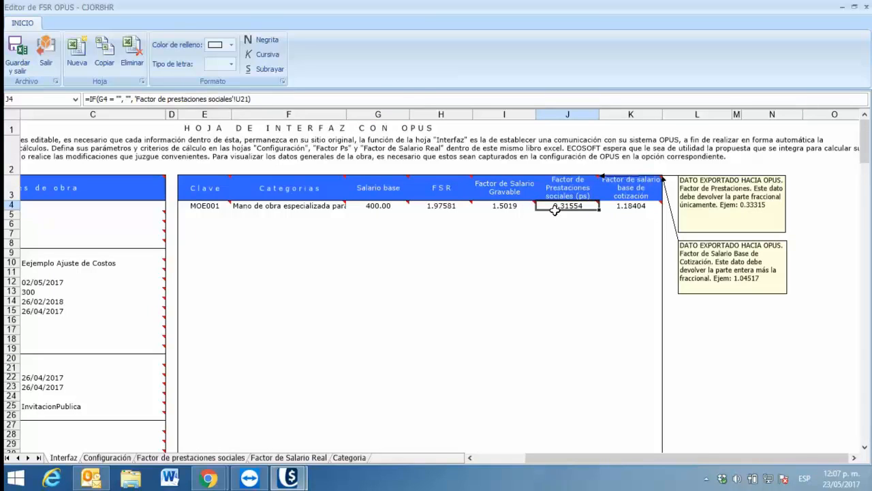
mouse_move(566, 203)
click(231, 463)
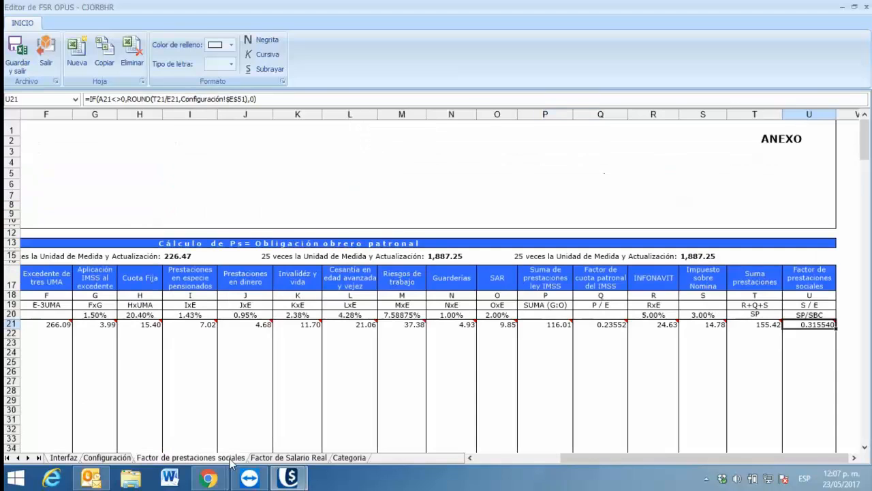
- On the Factor de Salario Real sheet, examine the paid-day entries from Días calendario to Total de días realmente pagados al año
click(279, 457)
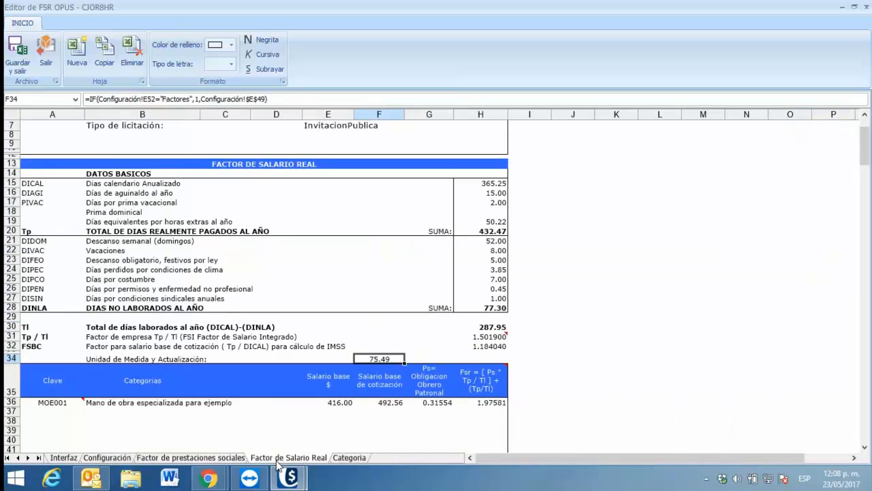
scroll(283, 419, up, 2)
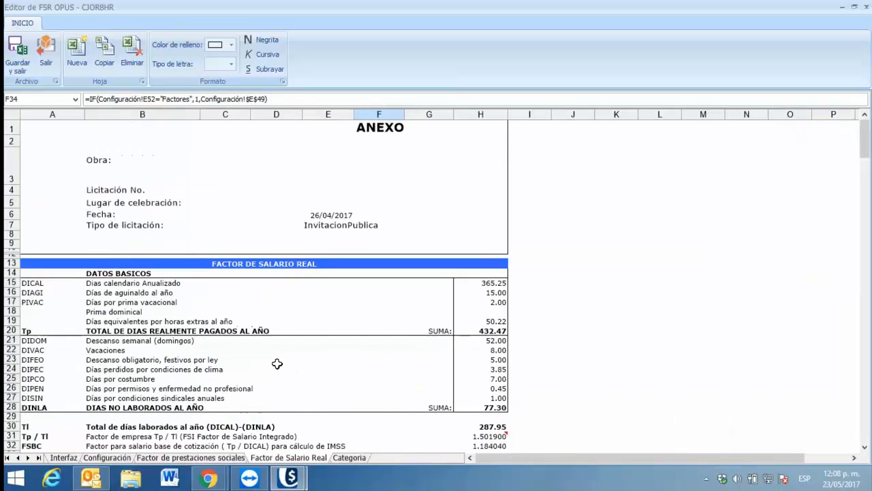
scroll(279, 359, down, 1)
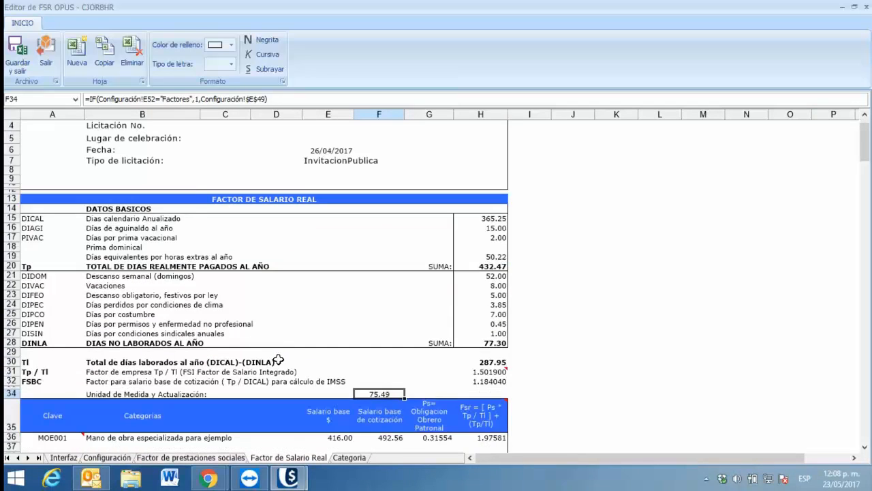
click(143, 218)
drag(142, 218, 141, 257)
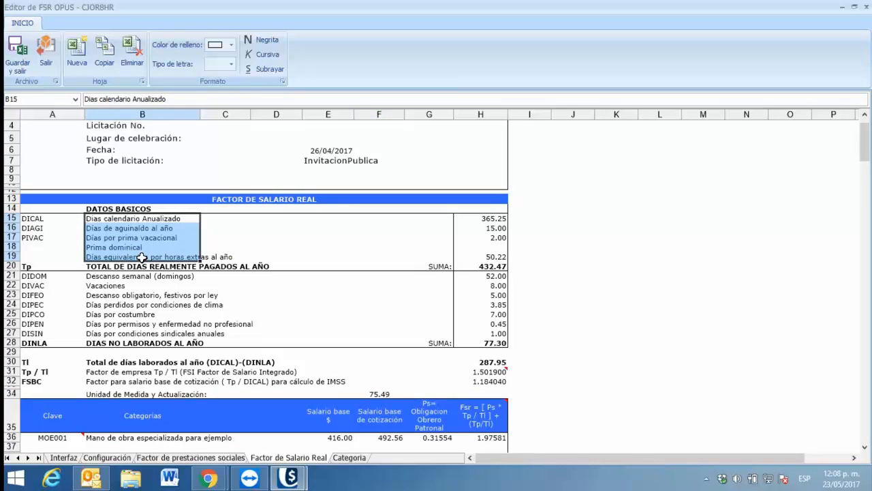
click(503, 217)
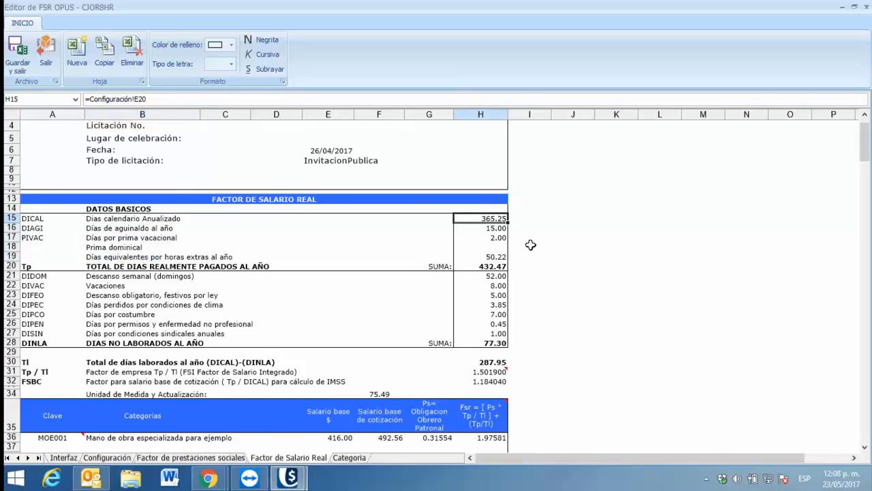
key(Down)
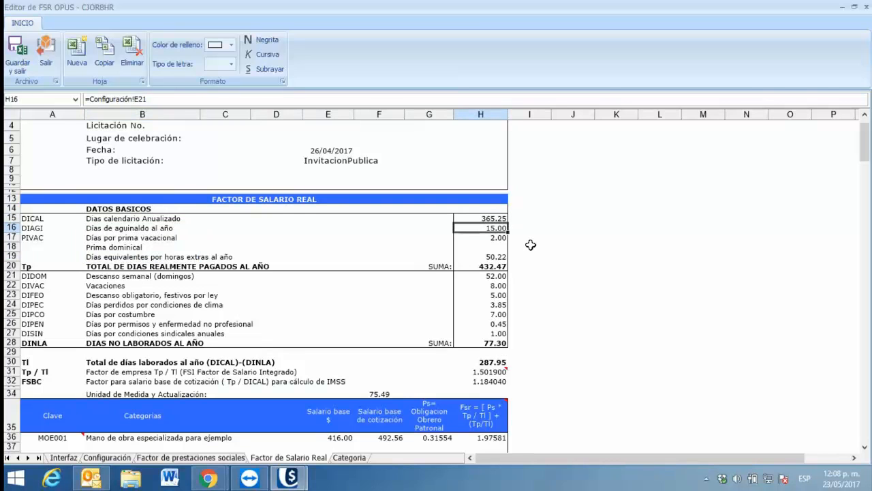
key(Down)
key(Down)
key(Down)
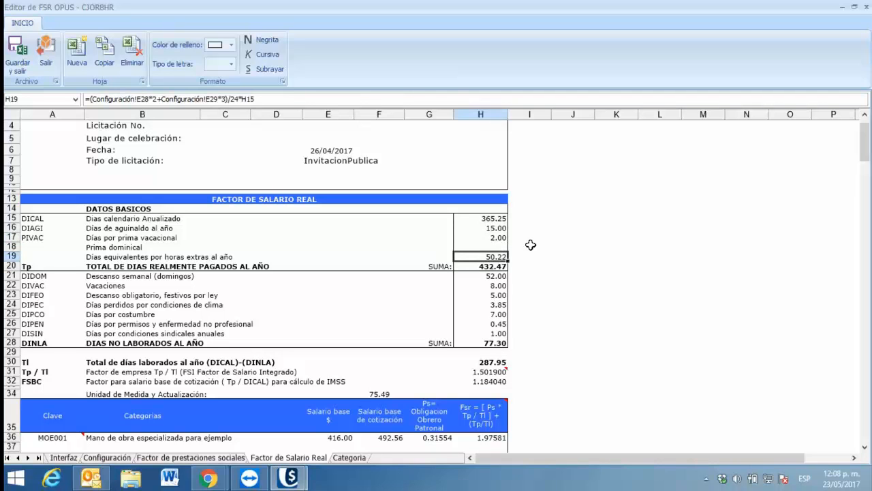
key(Down)
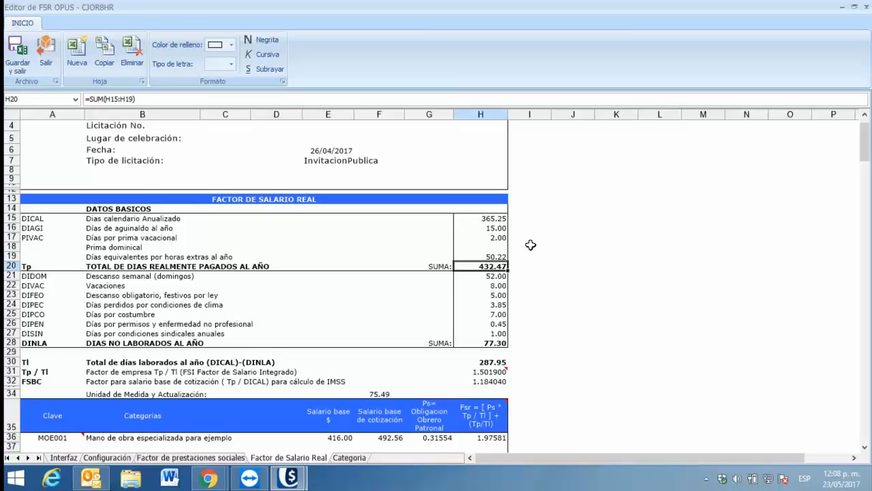
- On the Factor de Salario Real sheet, examine the non-worked-day entries from Descanso semanal to Días no laborados al año
key(Down)
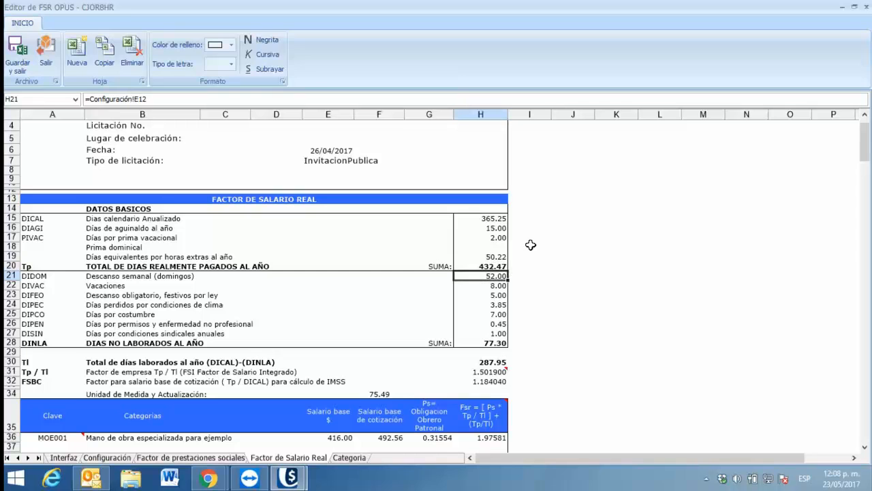
key(Down)
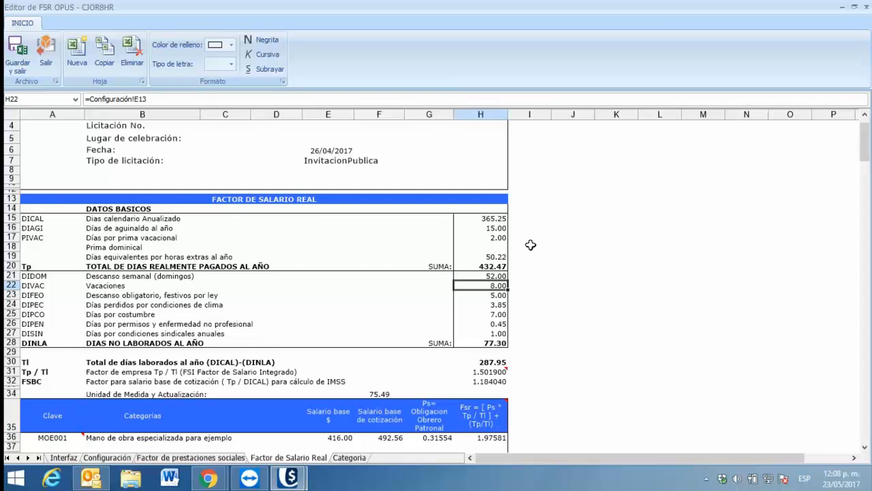
key(Down)
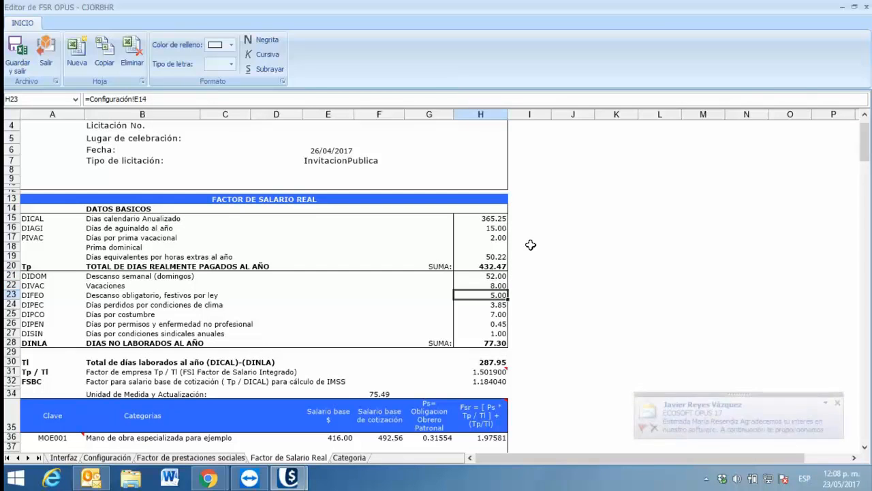
key(Down)
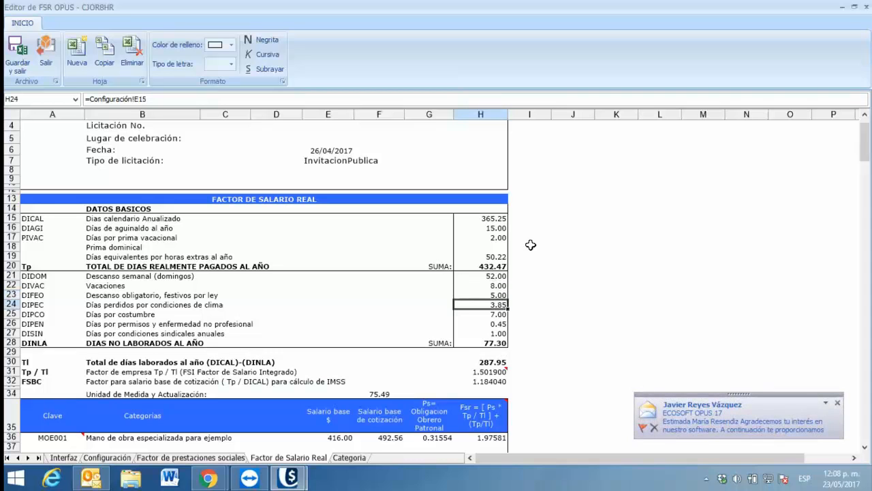
key(Down)
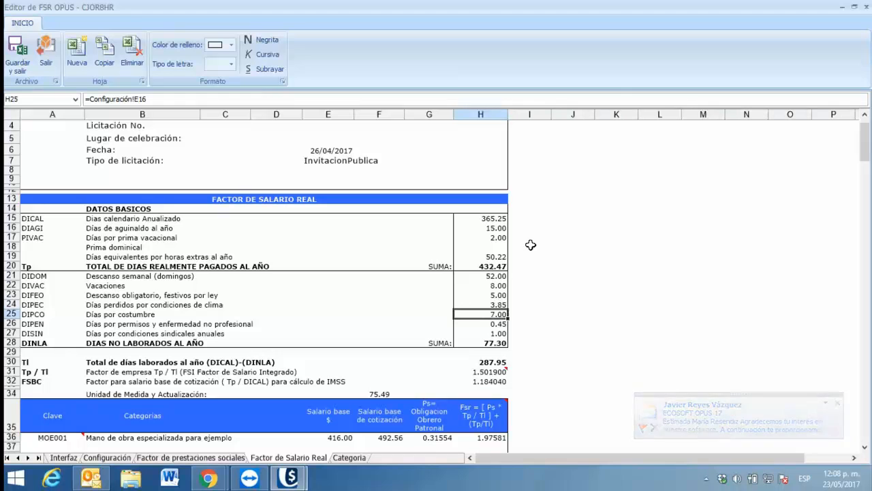
key(Down)
key(Down)
key(Down)
key(Down)
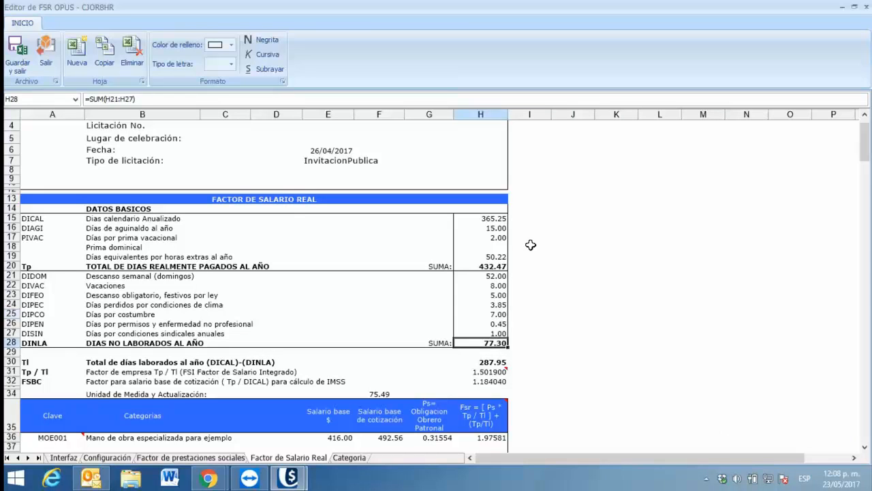
key(Up)
key(Up)
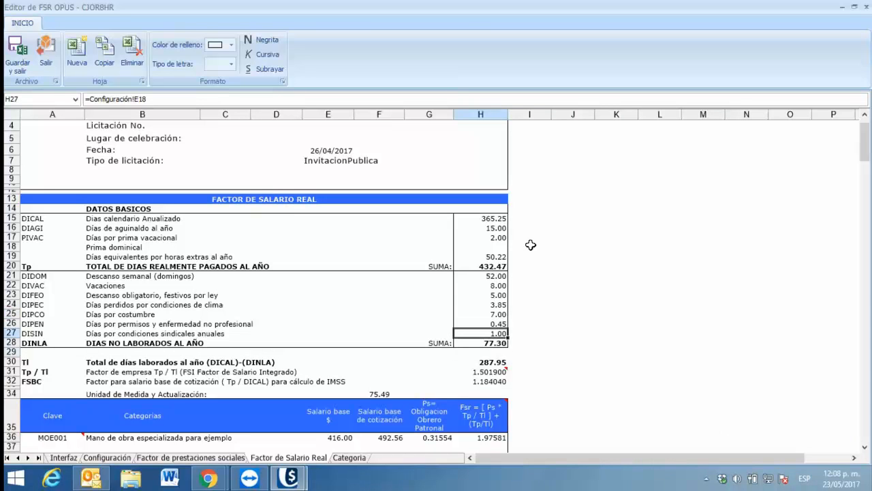
key(Down)
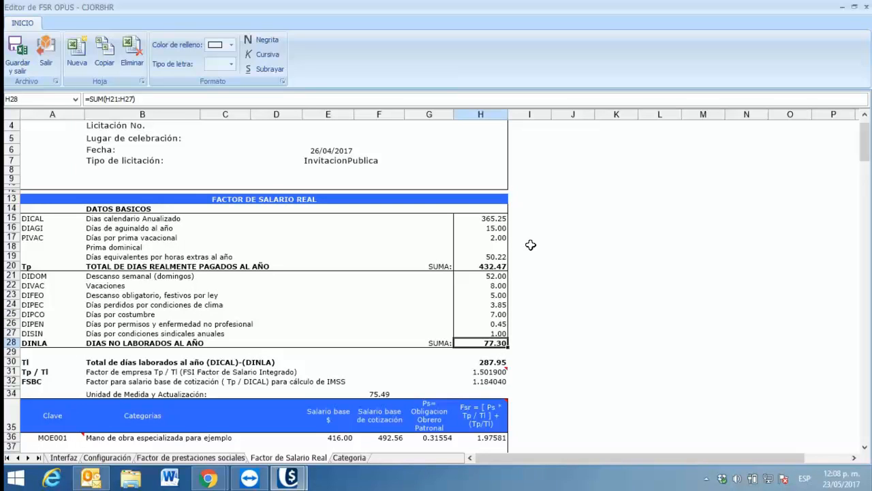
- Examine the formulas of the Tp / Tl company factor and the FSBC factor for the salario base de cotización
scroll(524, 269, down, 1)
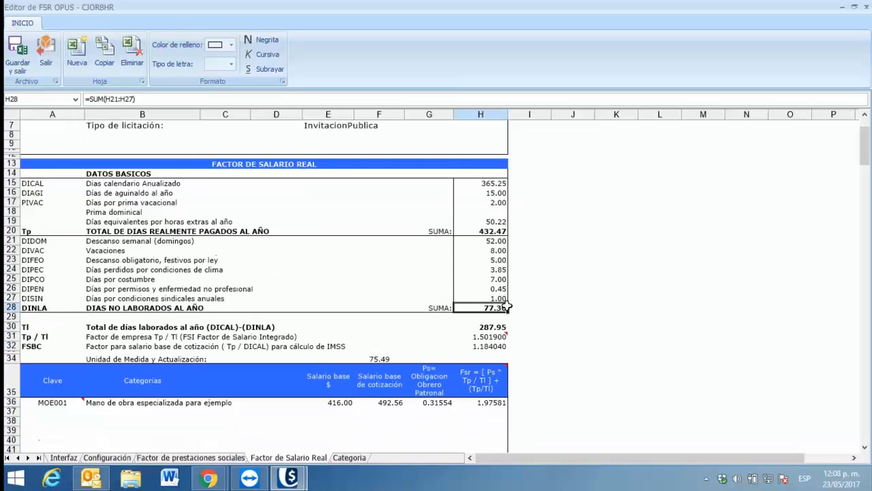
click(492, 346)
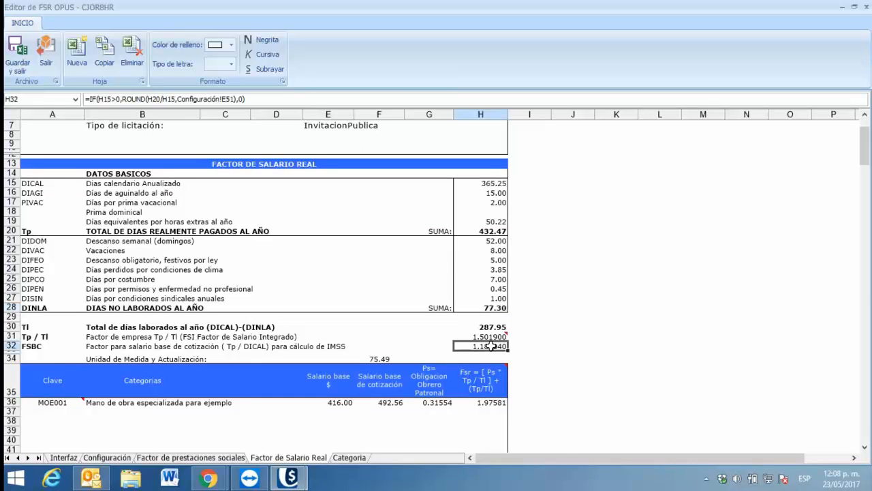
click(479, 336)
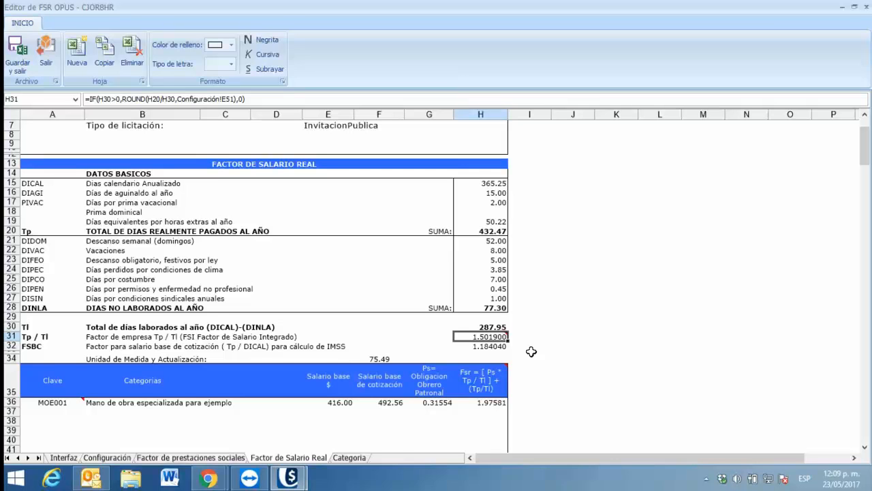
key(Down)
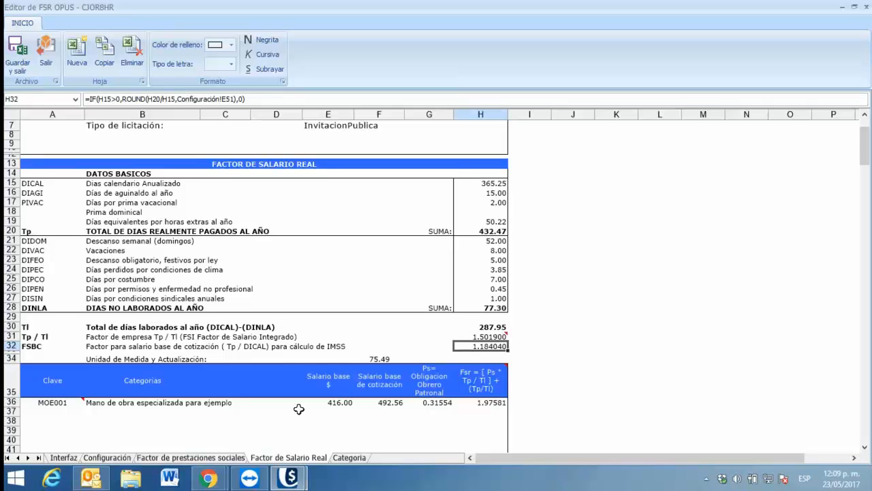
- Examine the MOE001 row from Clave and Categorías through Salario base, Salario base de cotización and Ps to the Fsr formula
click(98, 402)
scroll(91, 393, down, 1)
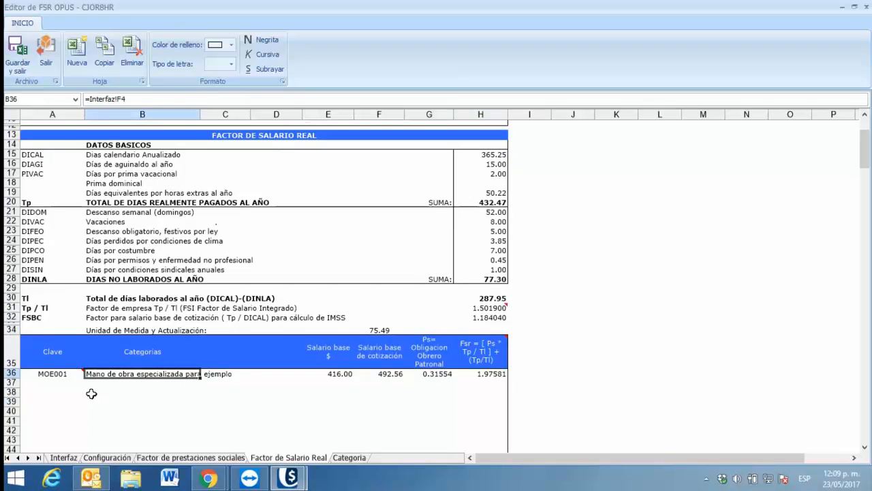
click(55, 375)
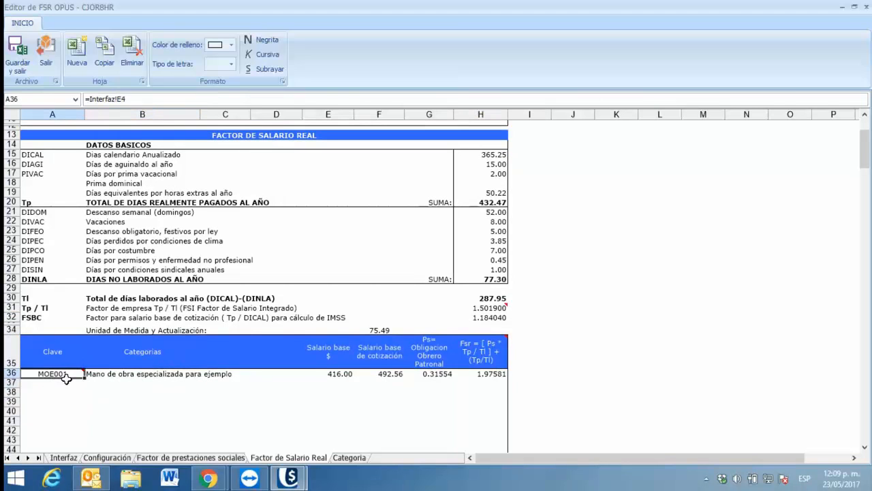
key(Right)
key(Right)
key(Right)
key(Right)
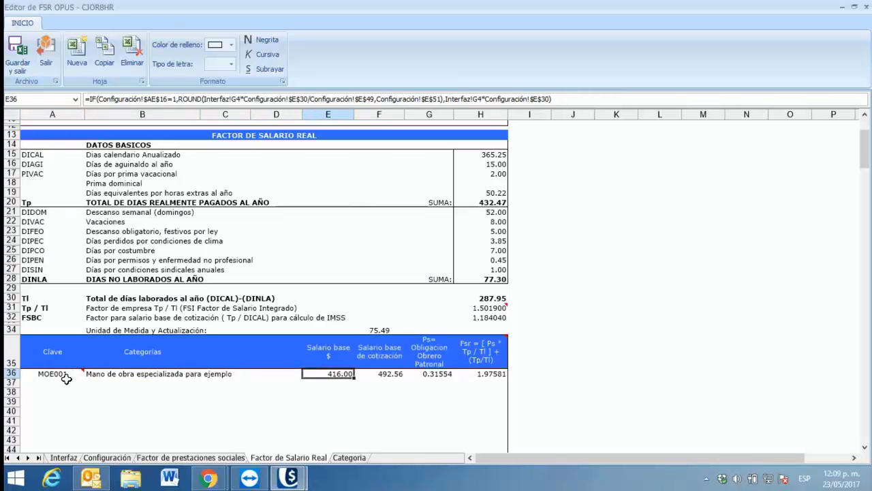
key(Right)
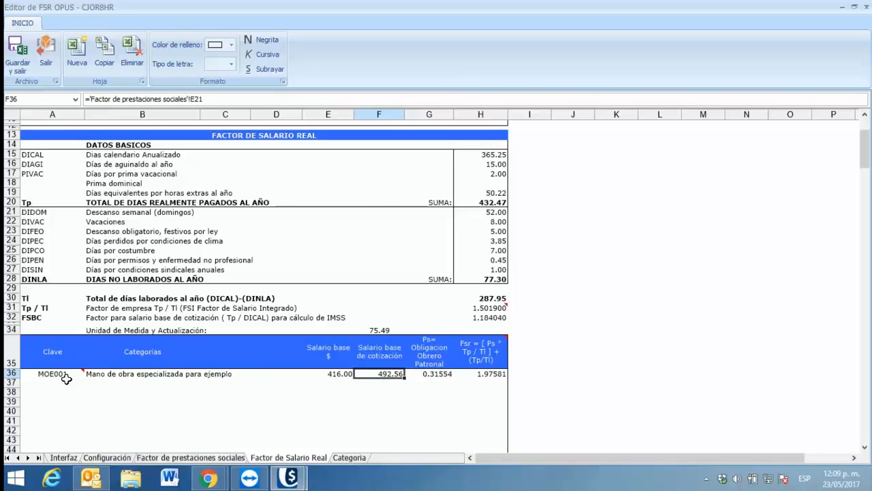
key(Right)
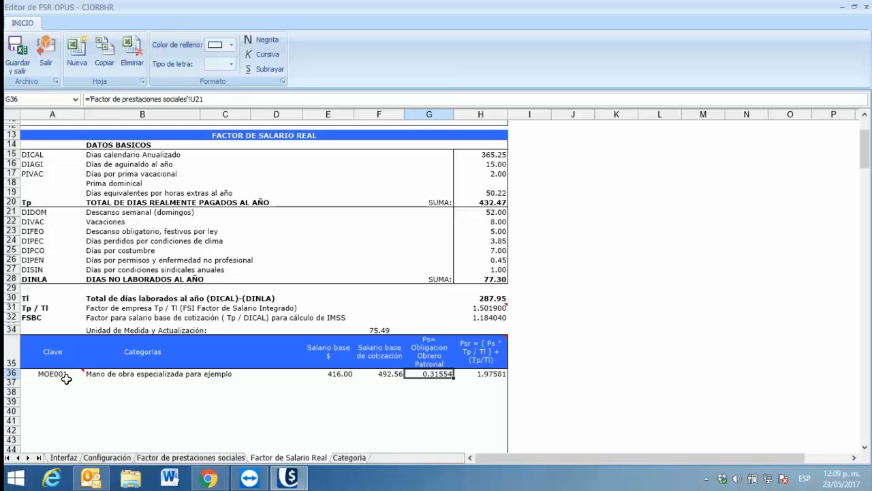
key(Right)
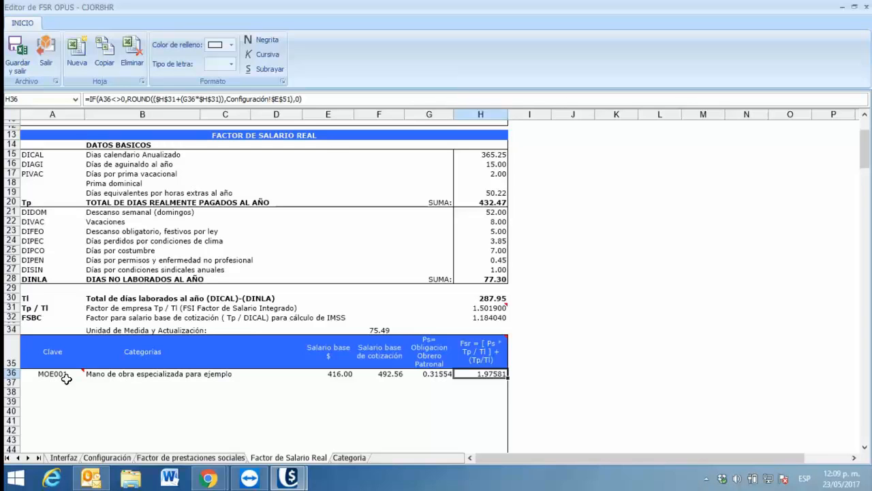
- On the Categoria sheet, examine the Datos básicos, the MOE001 prestaciones calculation and the following category block
click(354, 458)
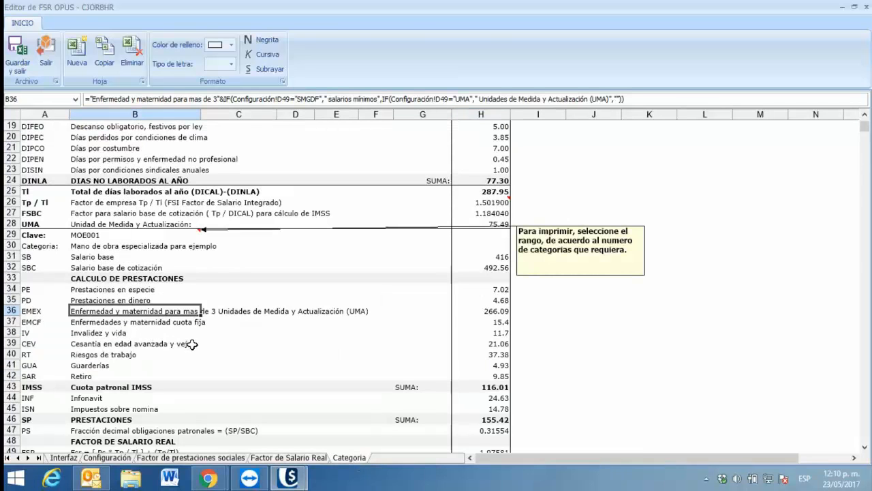
scroll(192, 345, up, 6)
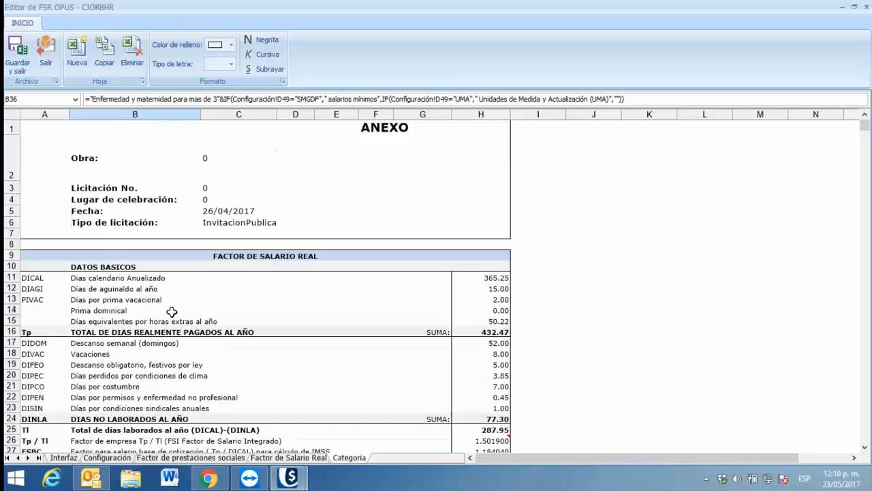
scroll(127, 151, down, 2)
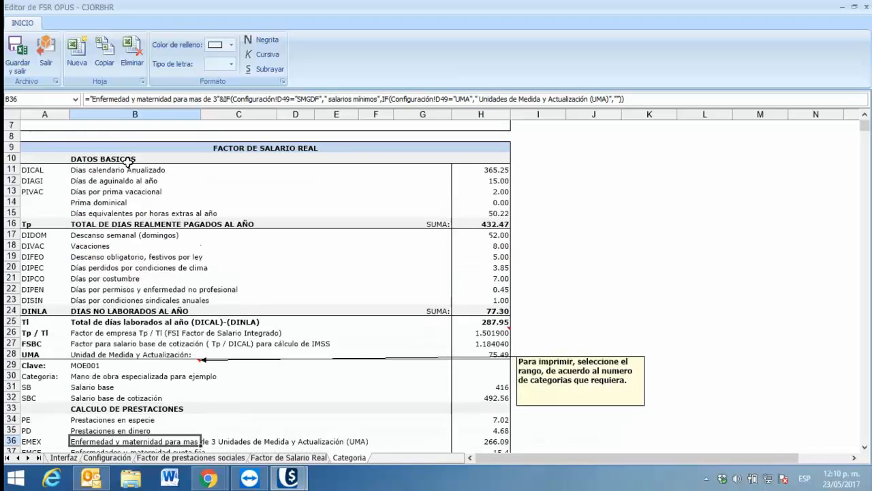
click(105, 367)
click(93, 376)
scroll(92, 377, down, 5)
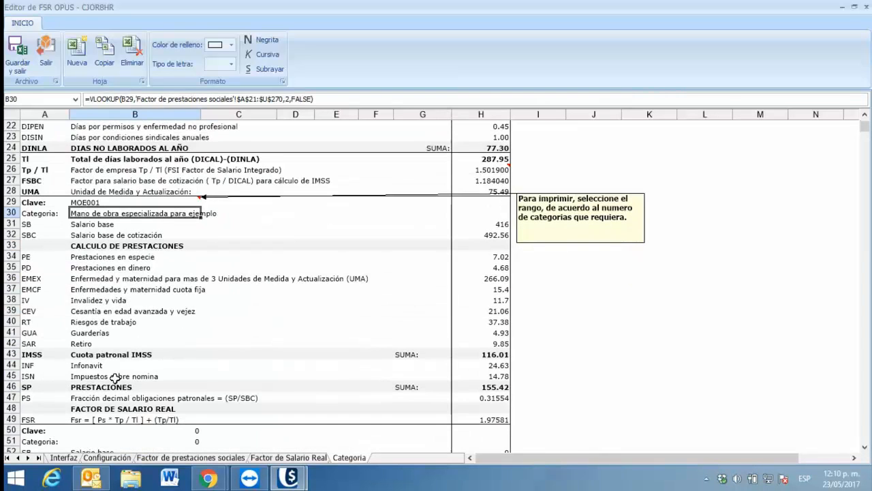
scroll(116, 378, down, 6)
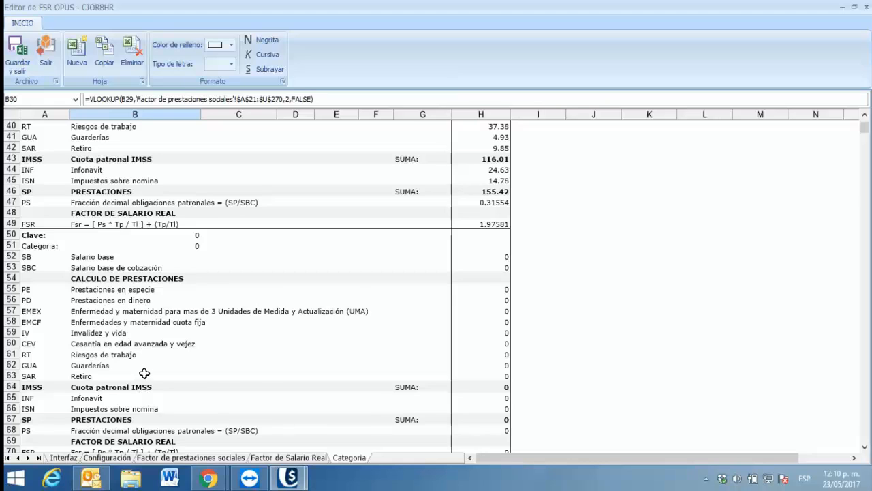
scroll(145, 372, down, 3)
scroll(146, 373, up, 9)
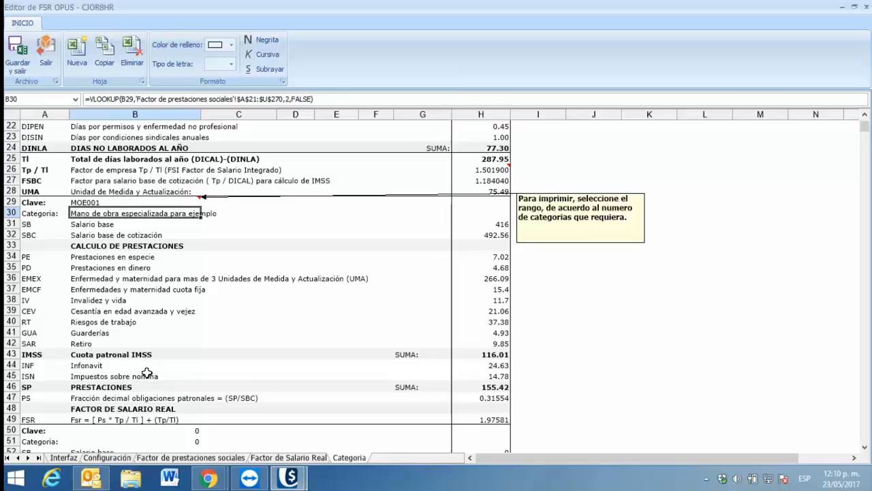
- Make a copy of the Factor de prestaciones sociales sheet
click(193, 458)
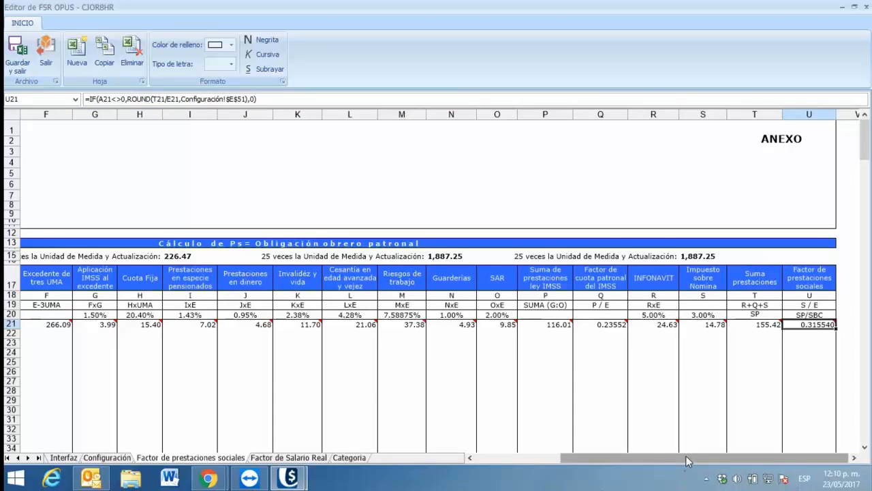
drag(686, 458, 553, 458)
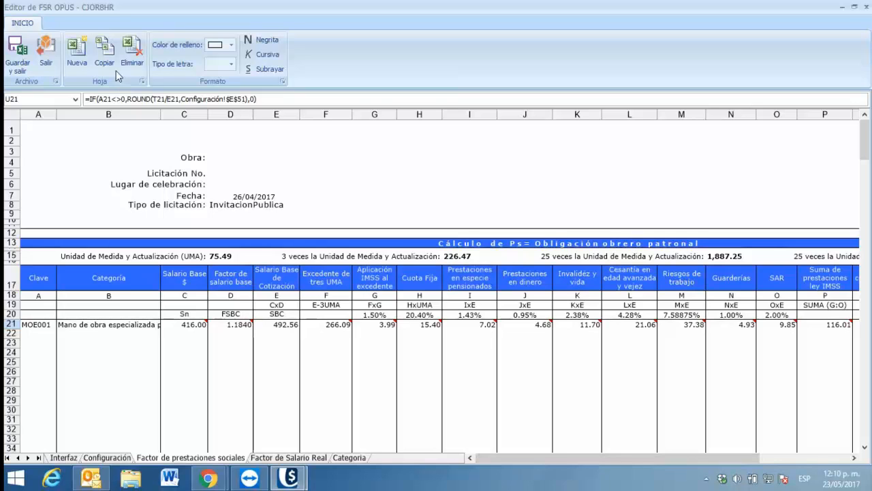
click(105, 51)
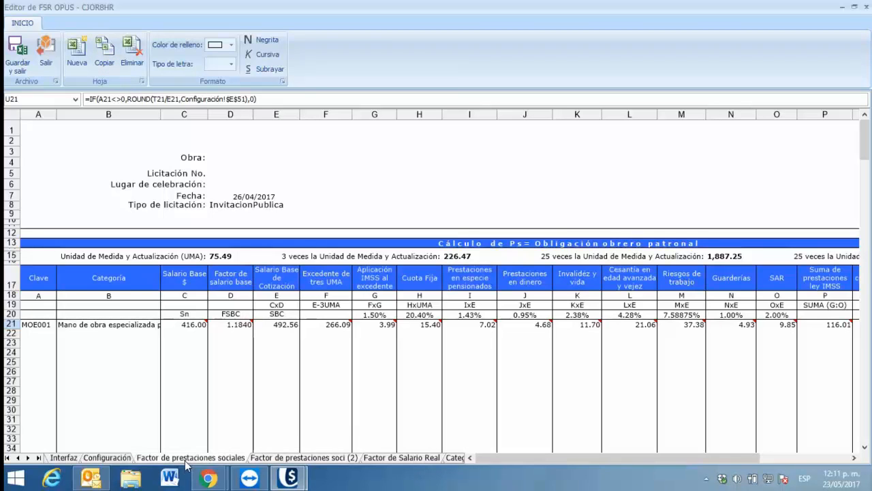
- Rename the copied sheet Factor de prestaciones soci (2) as Personalizado in the Workbook Explorer
double_click(271, 460)
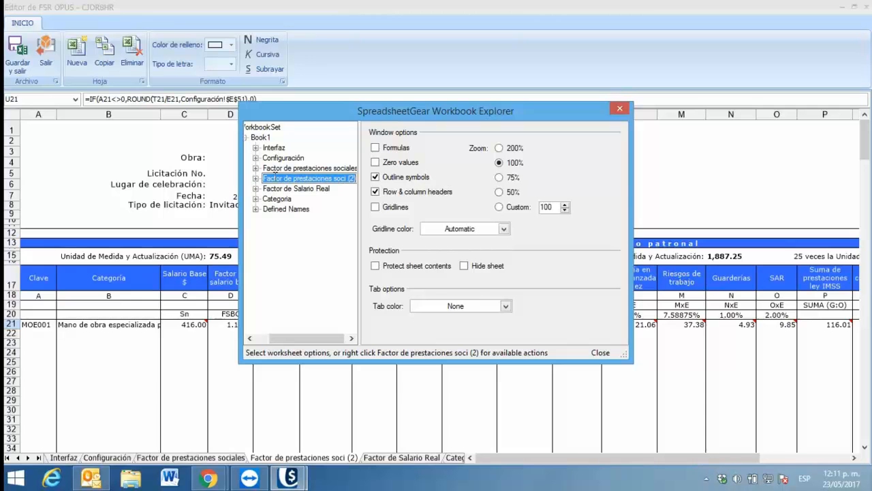
key(F2)
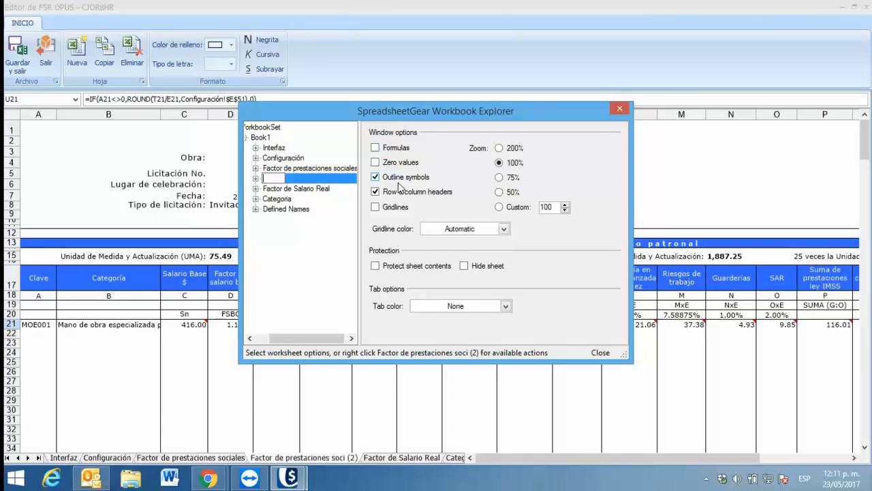
text(Personalizado)
key(Return)
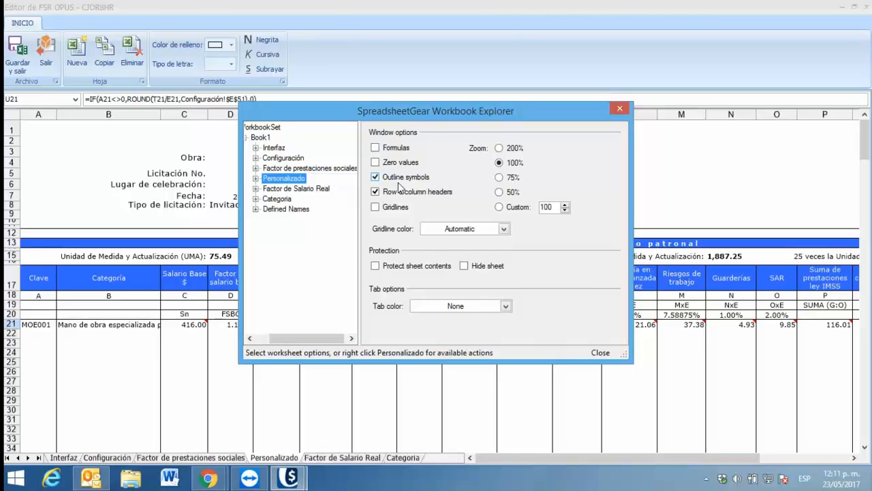
click(627, 112)
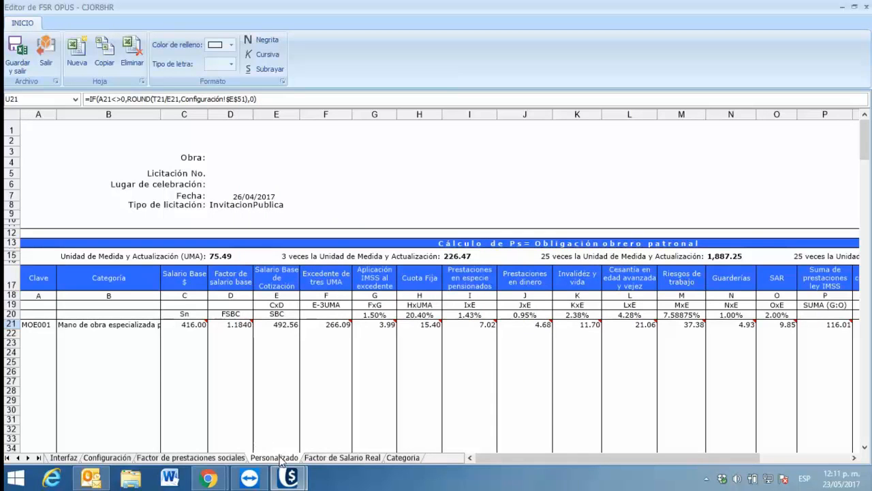
- Make the Obra: label in the Personalizado sheet's header bold
click(191, 155)
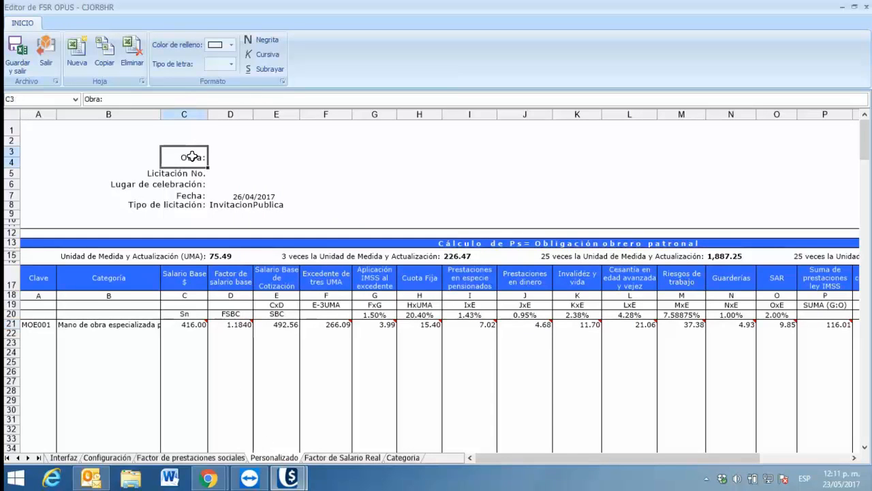
click(257, 40)
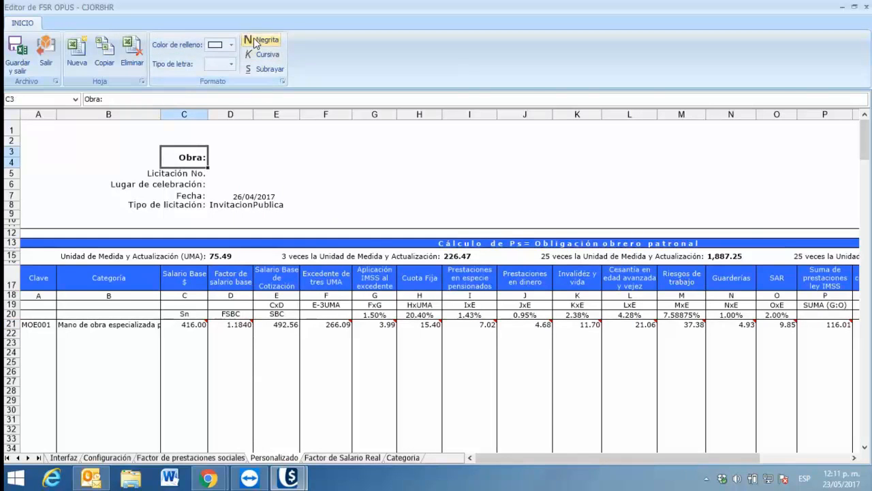
click(218, 325)
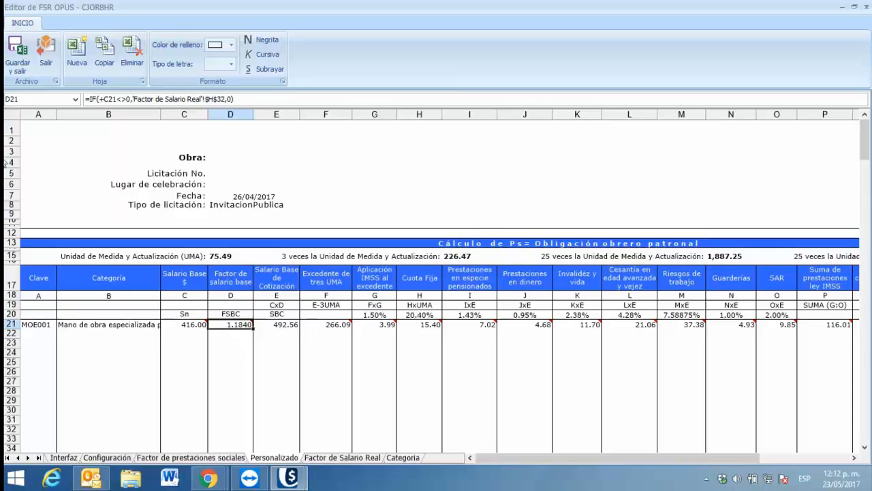
- Save the changes to the CJOR8HR workbook and leave the FSR editor
click(21, 55)
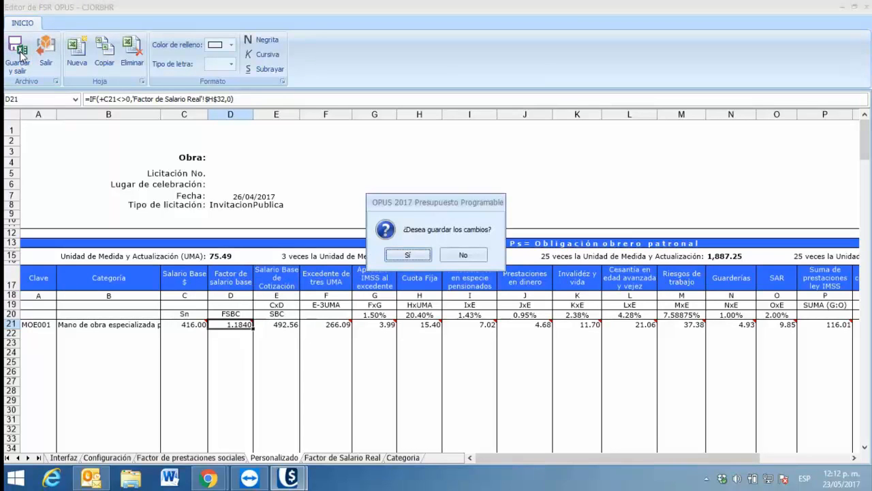
click(399, 259)
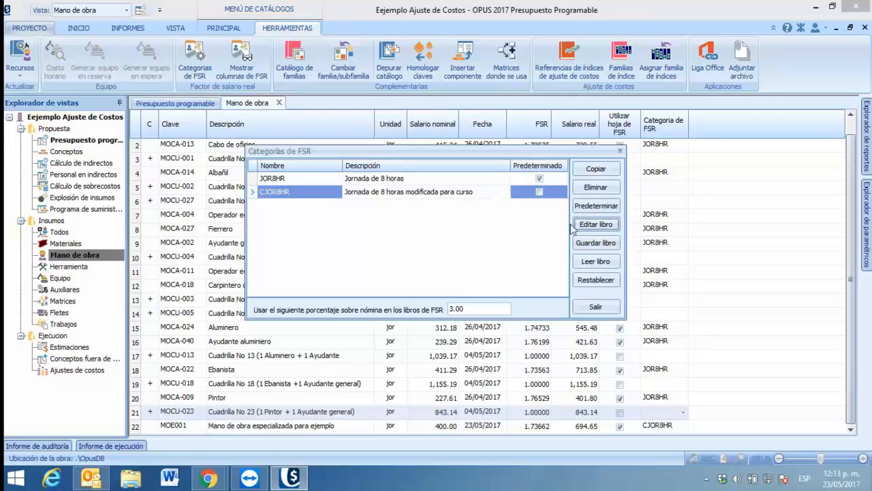
- Save the CJOR8HR category's FSR book to the Dropbox folder under the file name CopiaJOR8HR.xls
click(588, 244)
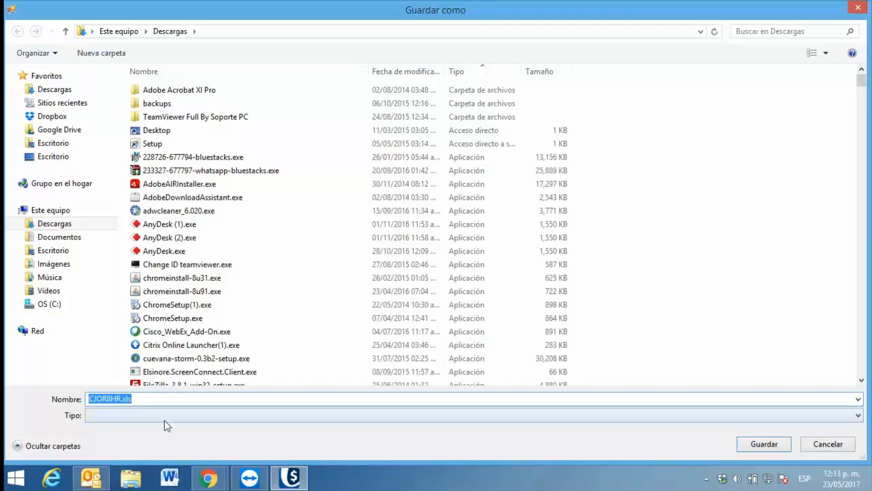
click(57, 121)
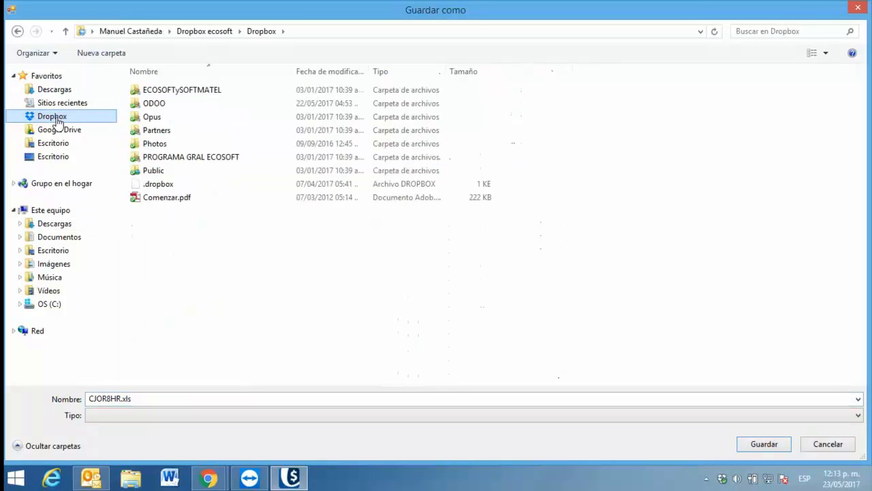
click(61, 131)
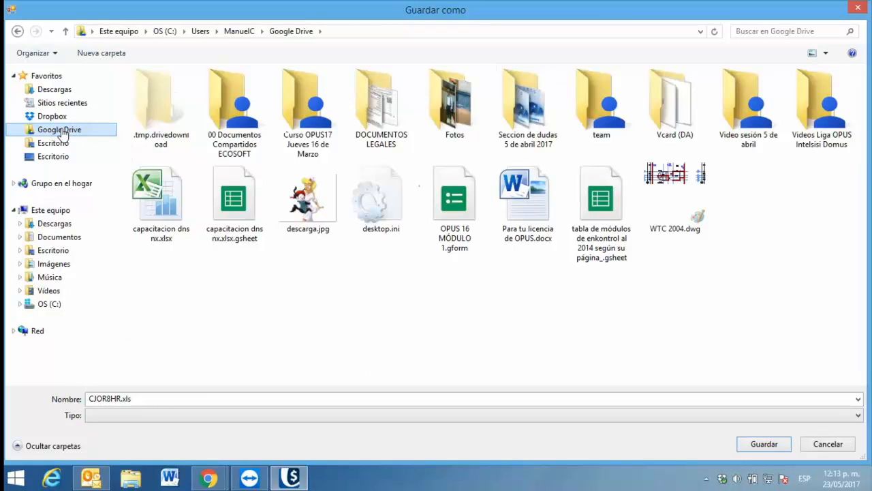
click(67, 117)
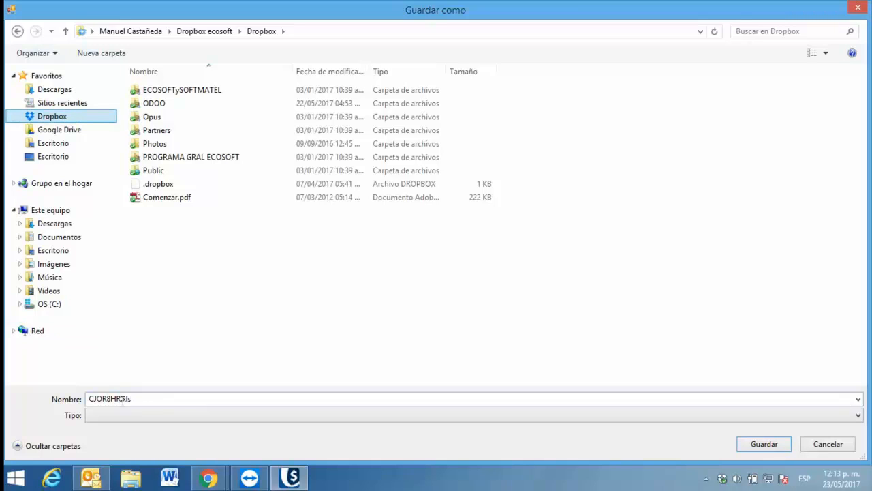
click(95, 401)
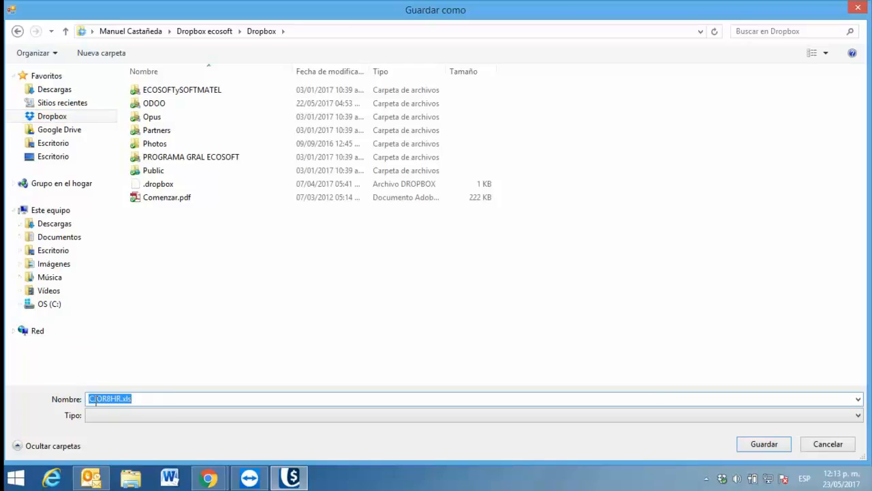
click(94, 401)
text(opus)
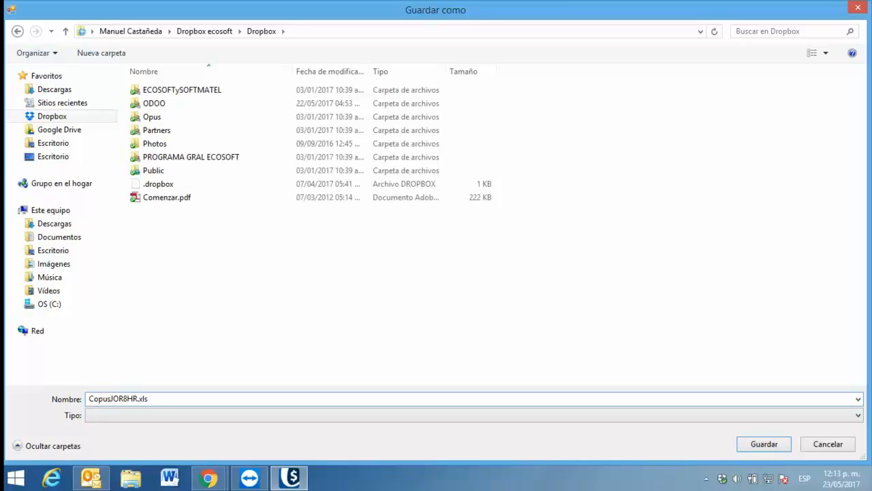
key(BackSpace)
key(BackSpace)
text(is)
key(BackSpace)
text(a)
click(781, 443)
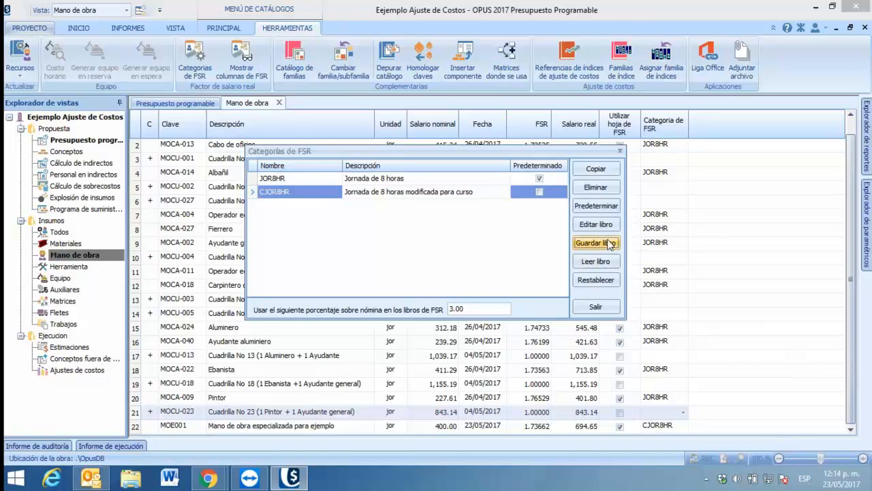
click(581, 262)
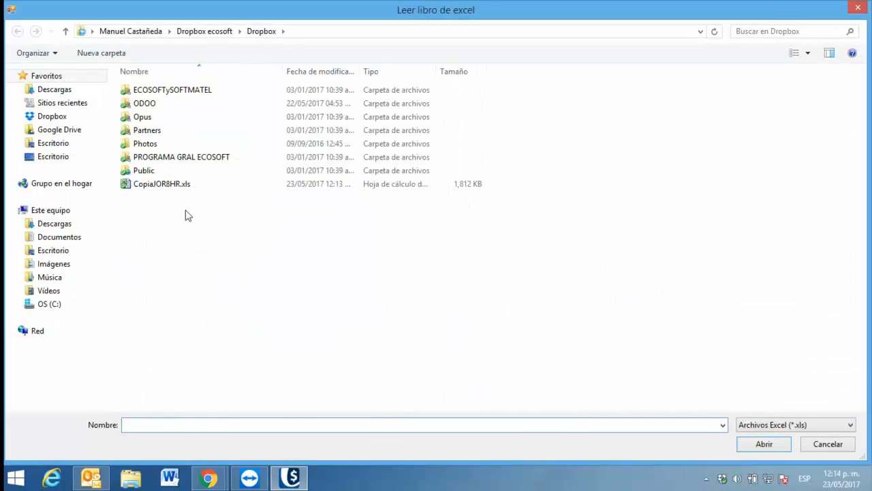
click(145, 186)
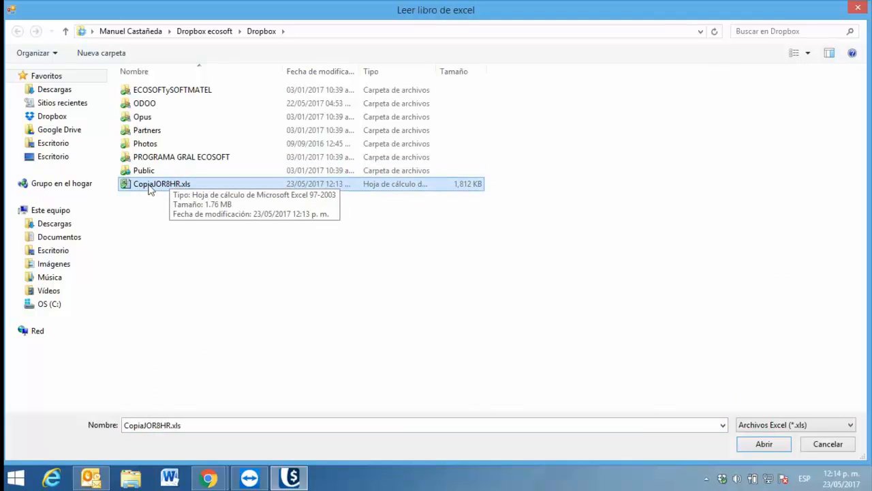
click(765, 445)
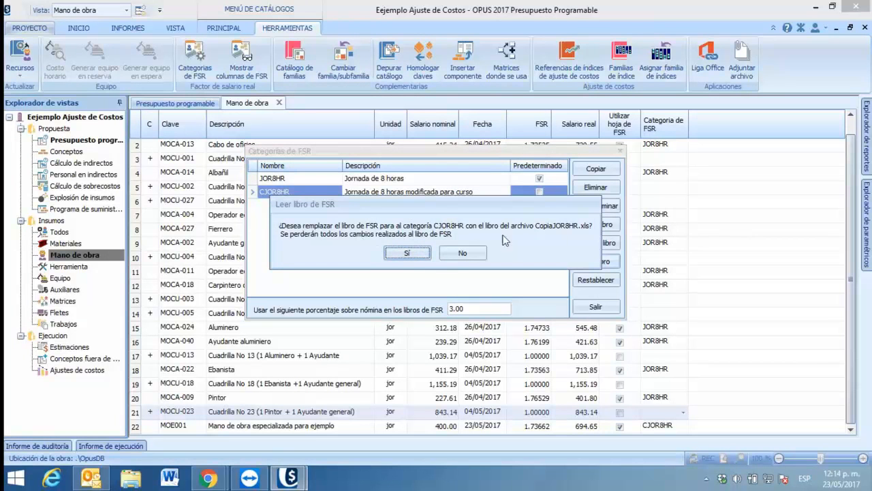
click(463, 255)
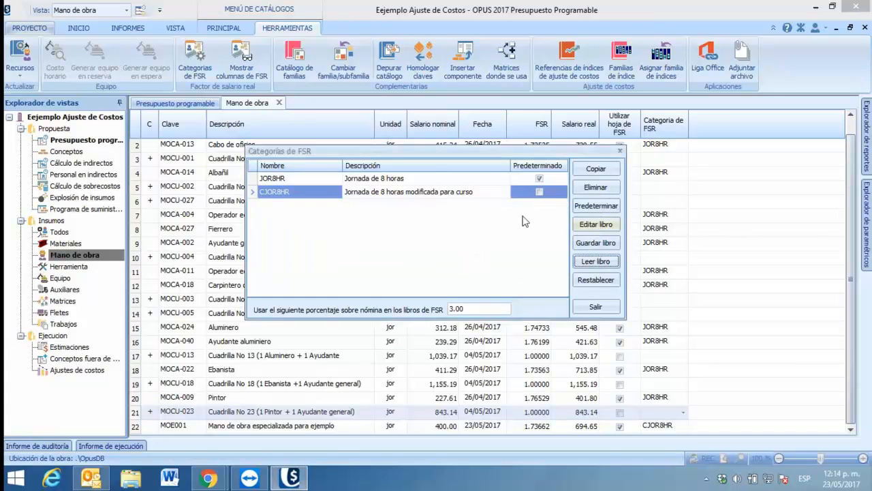
- Make a copy of the CJOR8HR category in the Categorías de FSR list
click(320, 193)
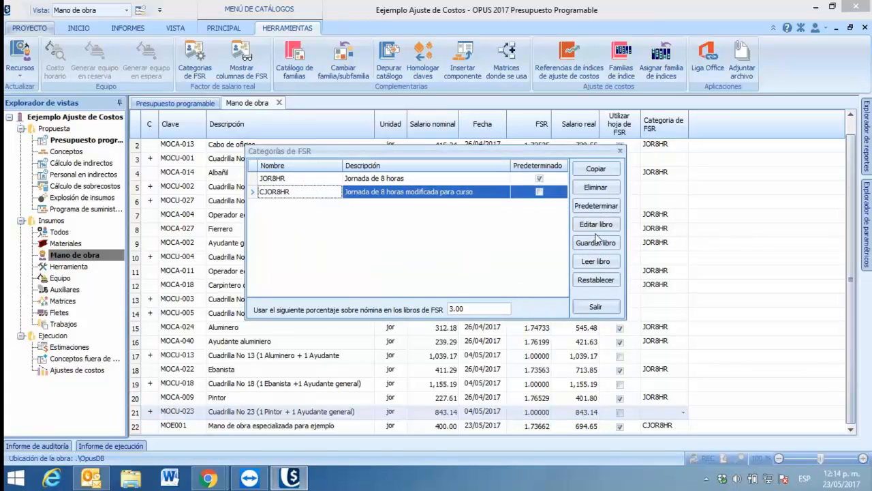
click(595, 169)
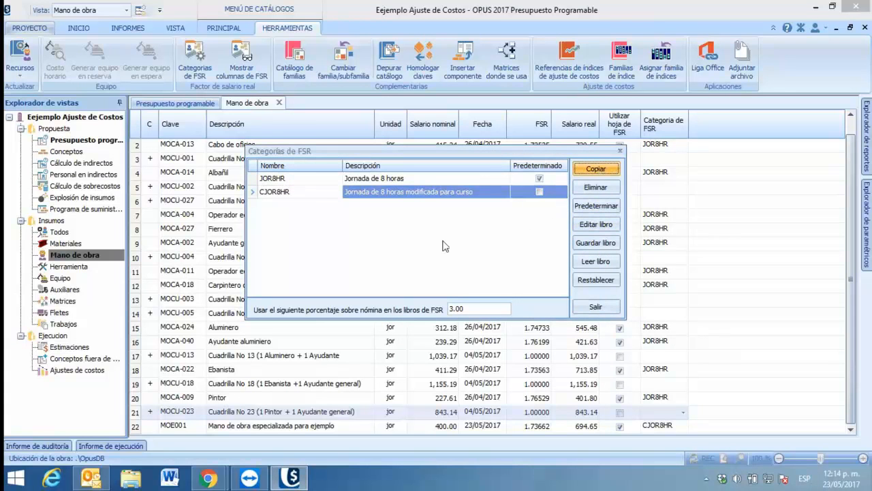
click(506, 244)
- Replace the copied category's FSR book with the file CopiaJOR8HR.xls from the Dropbox folder, accepting the replacement
click(443, 206)
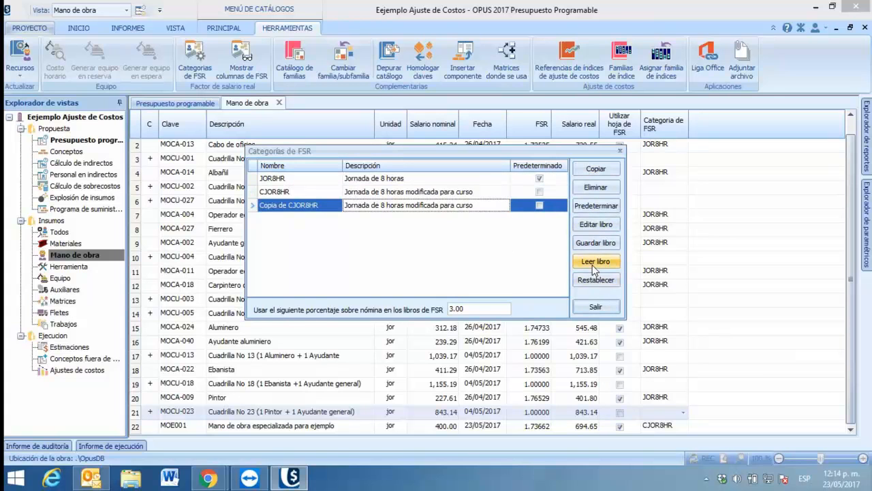
click(594, 262)
click(170, 192)
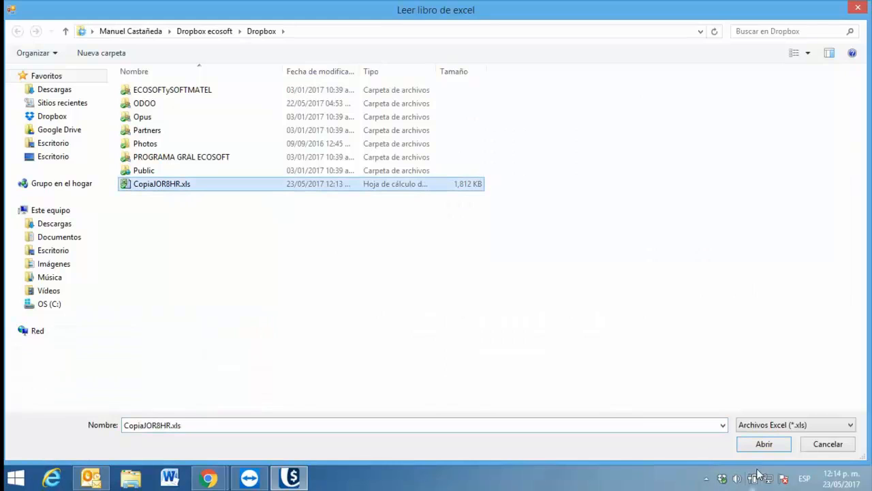
click(764, 444)
click(402, 253)
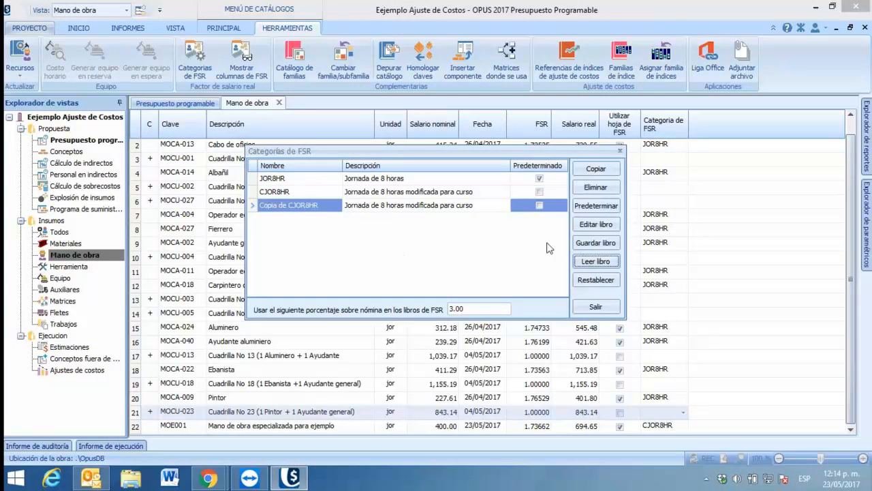
- Open the copied category's FSR book to check its sheets, including Personalizado, and close the editor
click(583, 226)
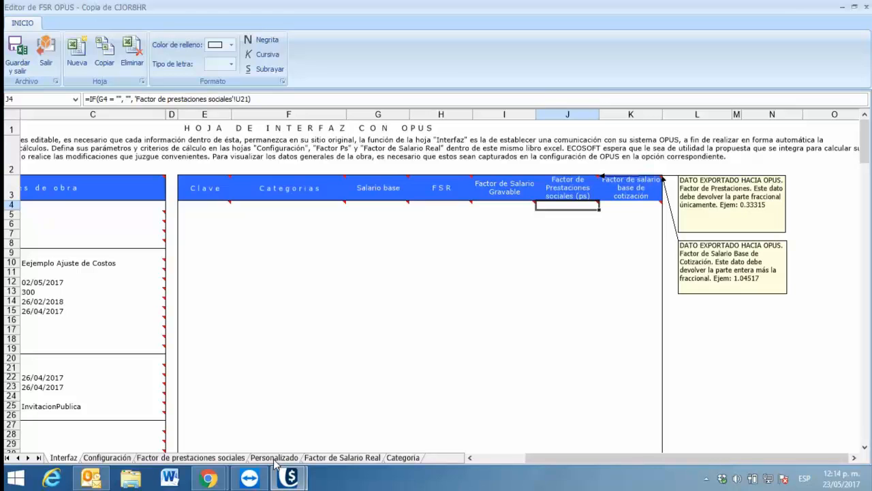
click(864, 6)
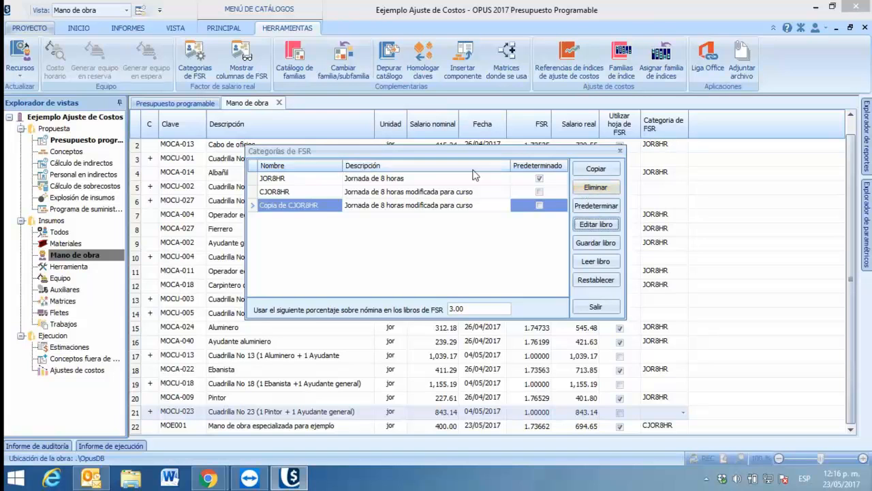
- Open the JOR8HR category's FSR book and examine its labor categories and base salaries on Interfaz and the data on Configuración
click(407, 180)
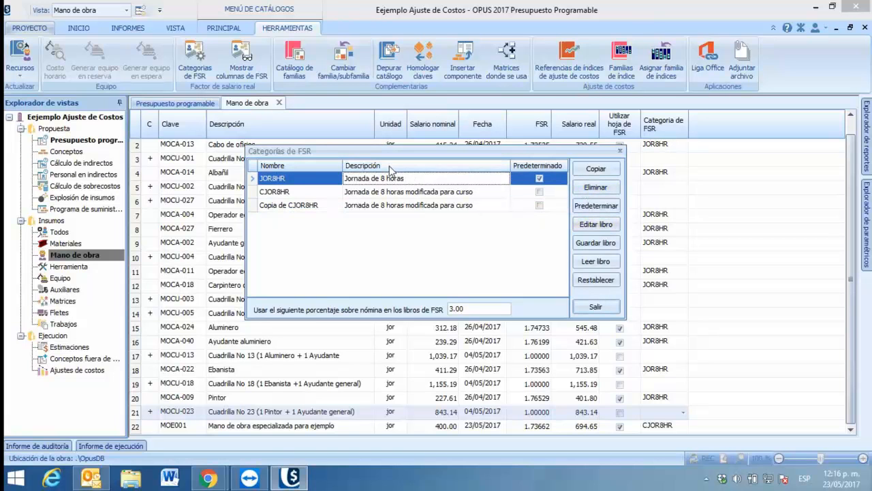
click(589, 226)
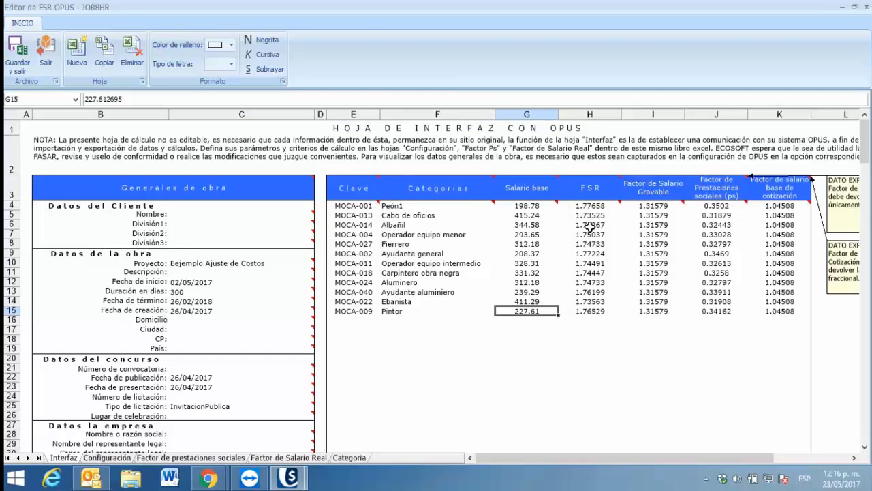
click(406, 207)
drag(406, 207, 396, 308)
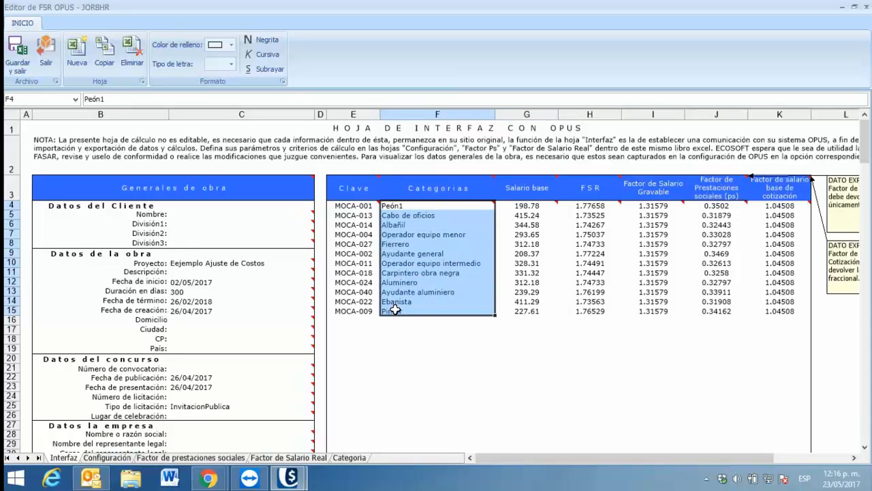
click(530, 205)
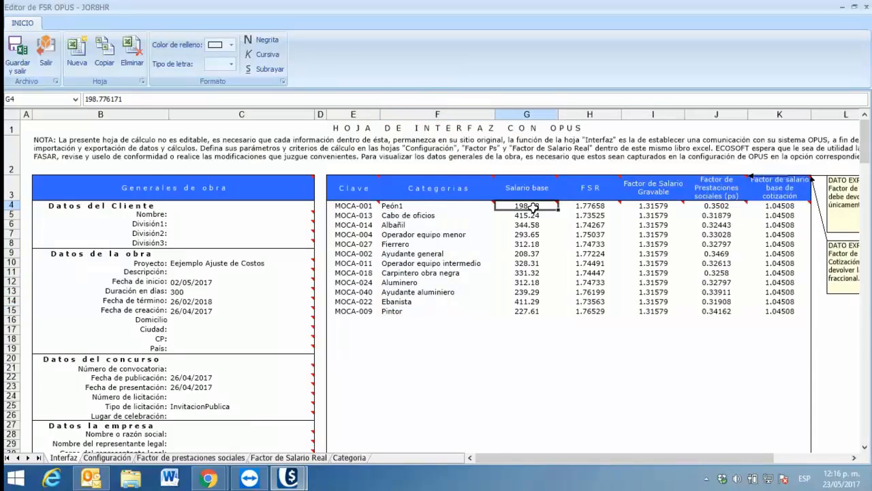
click(120, 458)
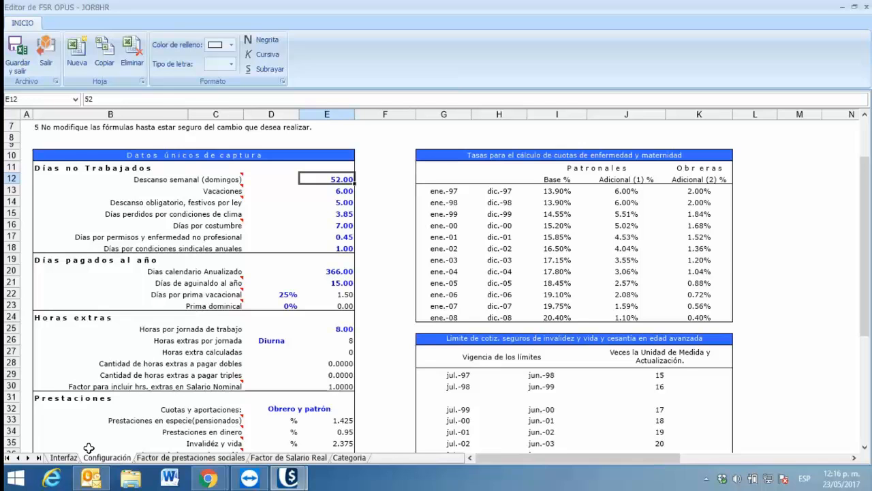
click(63, 457)
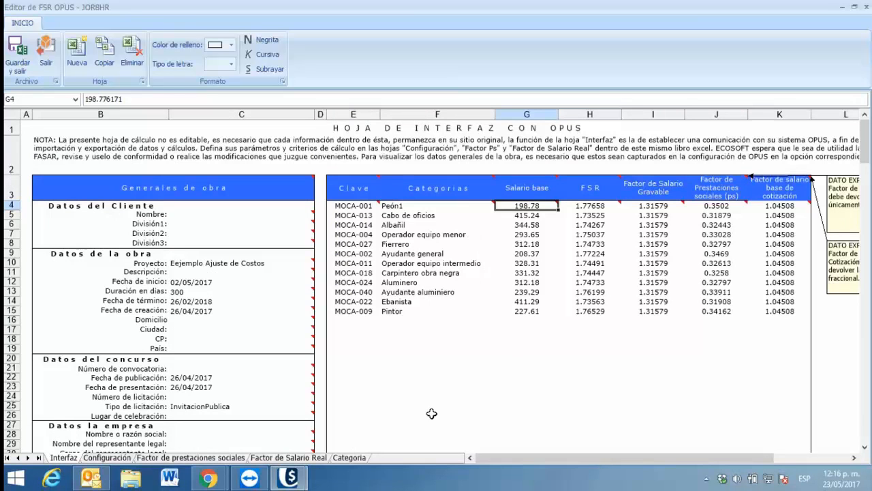
- On the Categoria sheet of JOR8HR, examine the calculation blocks from MOCA-001 through MOCA-014, and close the editor
click(351, 459)
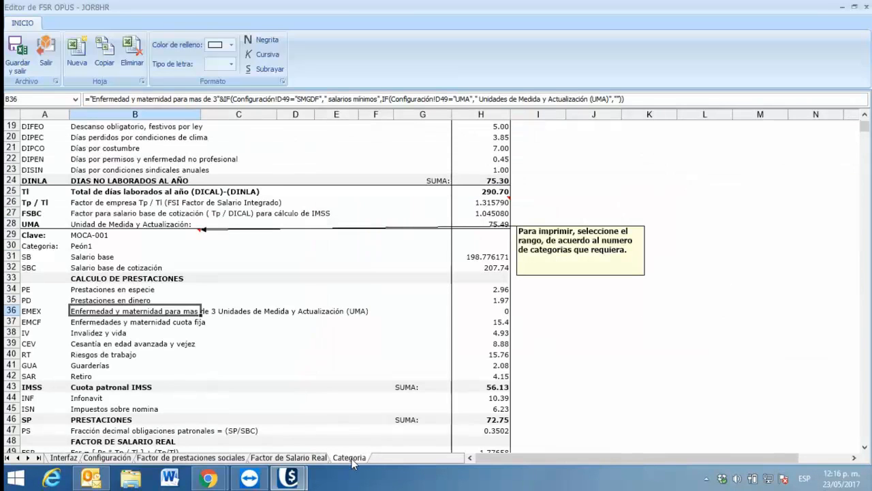
click(90, 235)
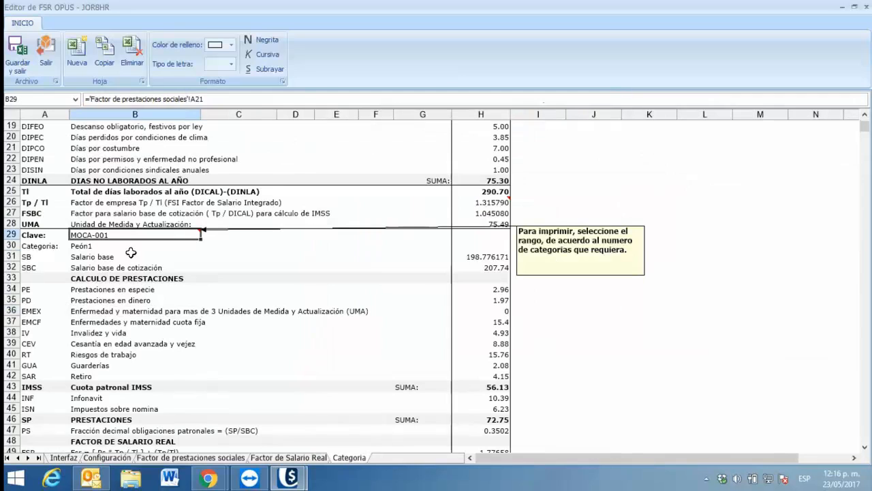
scroll(122, 249, down, 1)
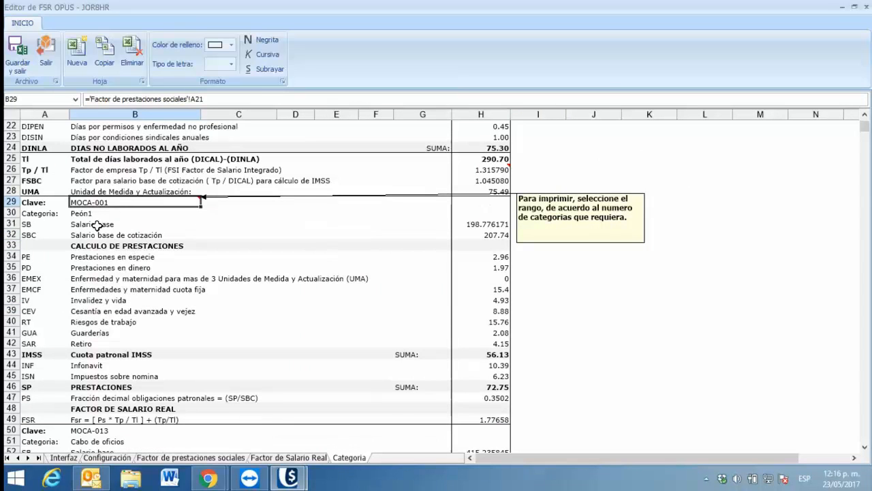
drag(99, 202, 147, 408)
scroll(147, 408, down, 1)
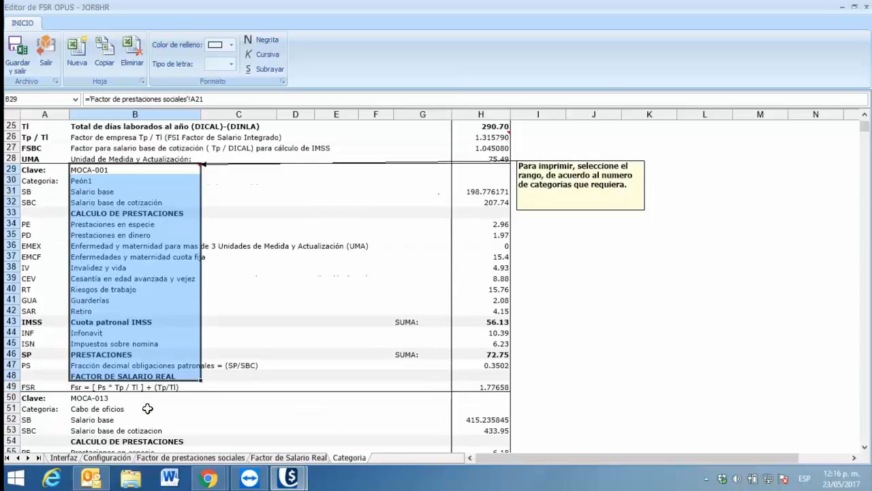
click(109, 409)
scroll(110, 405, down, 8)
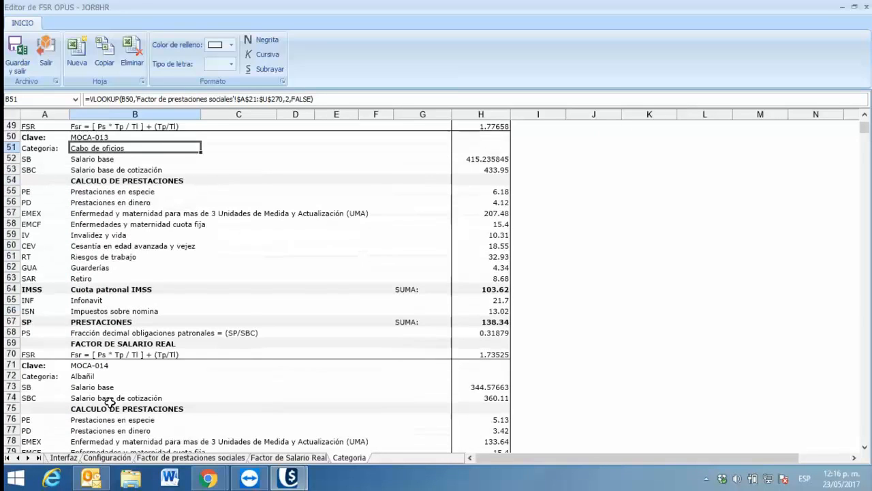
scroll(109, 402, down, 1)
drag(51, 333, 477, 440)
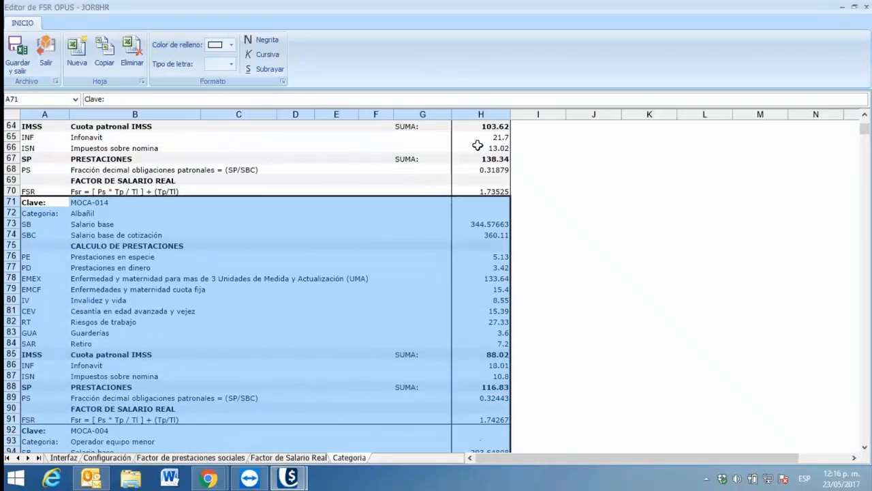
click(867, 7)
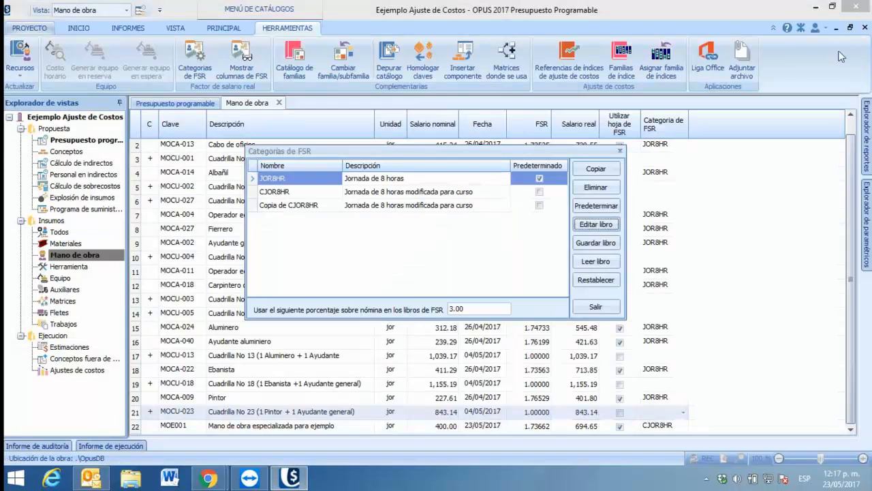
- Switch to File Explorer and open CopiaJOR8HR.xls from the Dropbox folder in Excel
click(595, 243)
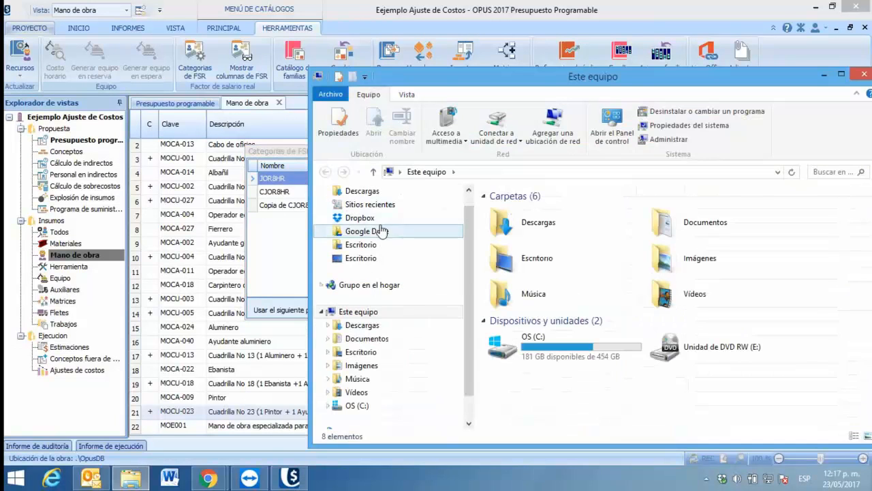
click(367, 219)
click(512, 334)
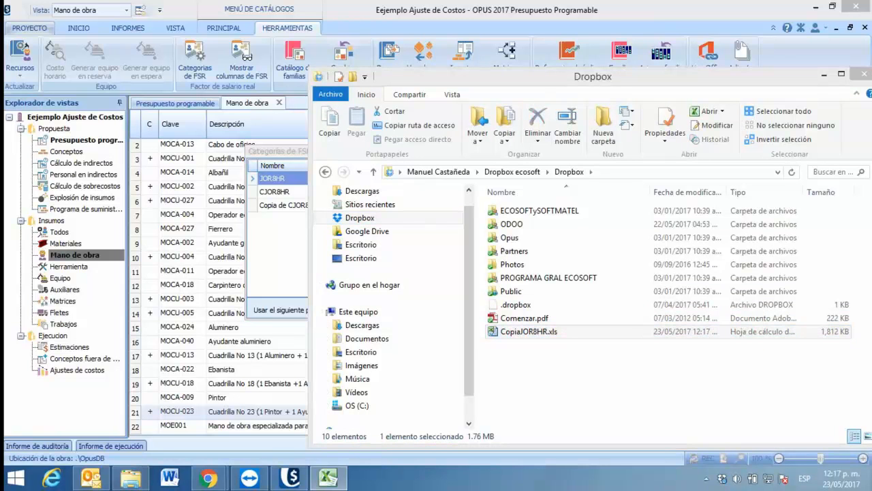
- Maximize CopiaJOR8HR.xls, close it without saving, and close the Dropbox folder and the FSR categories dialog
double_click(189, 74)
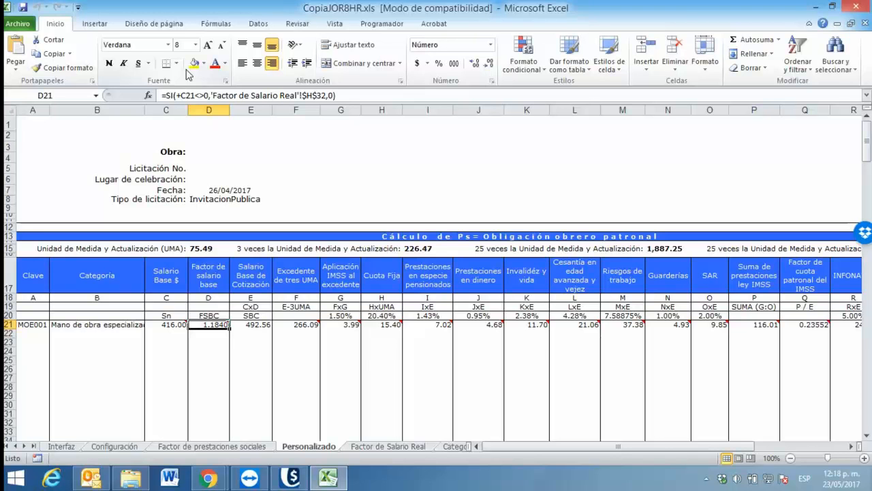
click(853, 6)
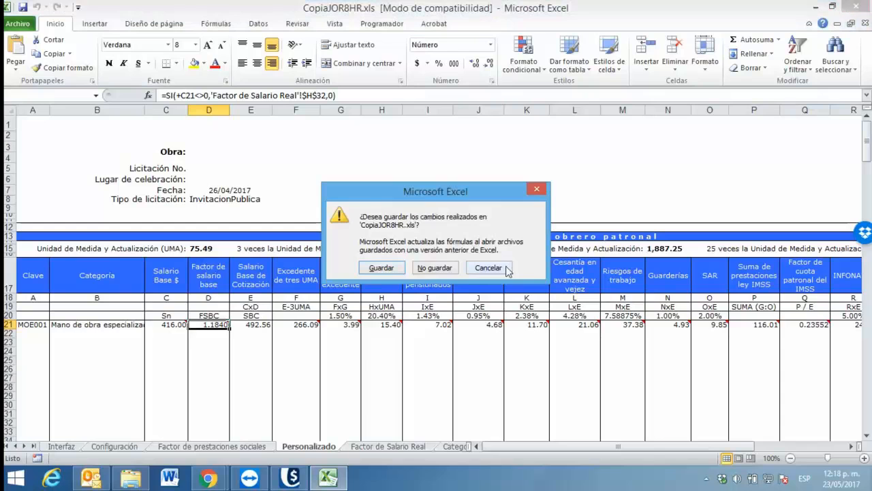
click(446, 268)
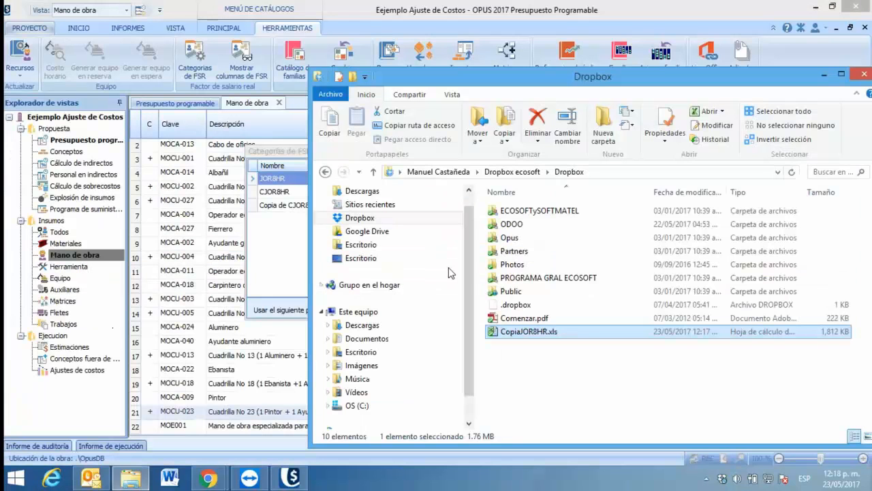
click(862, 76)
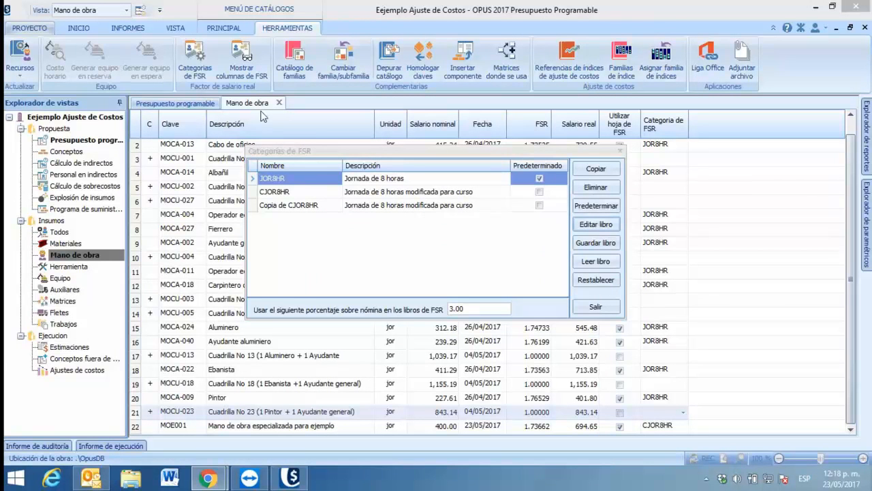
click(619, 151)
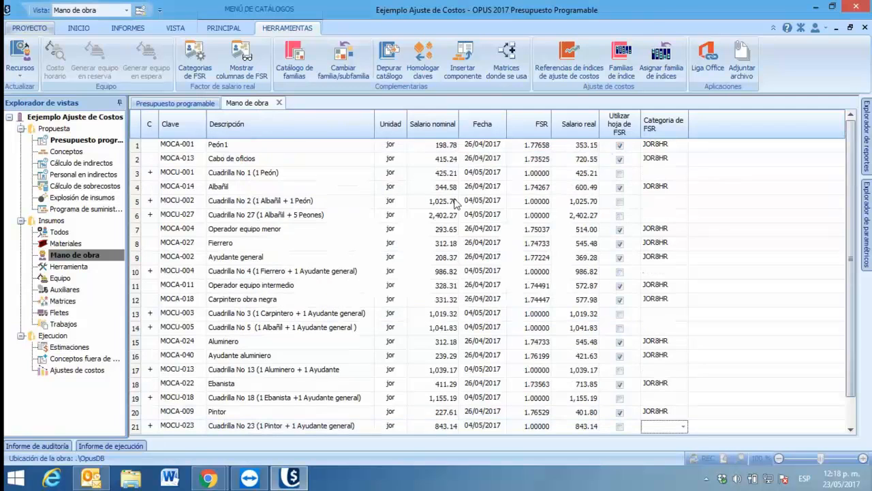
- Open Cálculo de indirectos, examine the FSR book format options in its configuration, and cancel without choosing another template
click(92, 164)
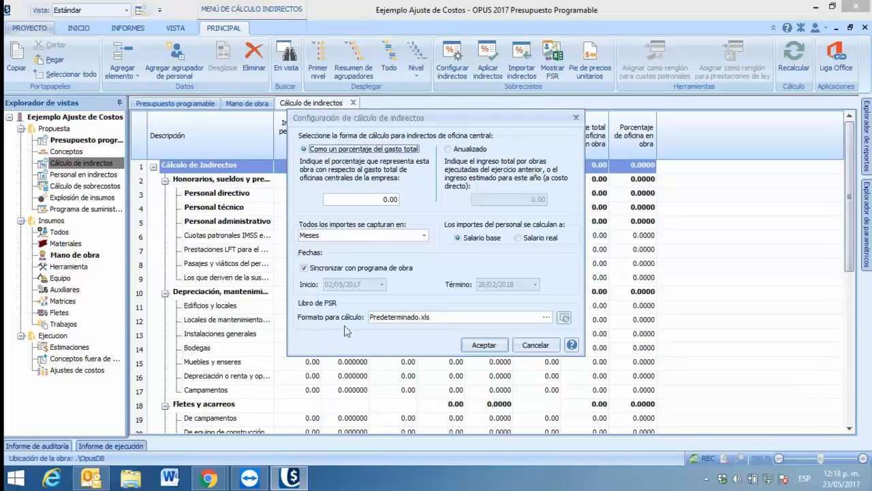
click(546, 317)
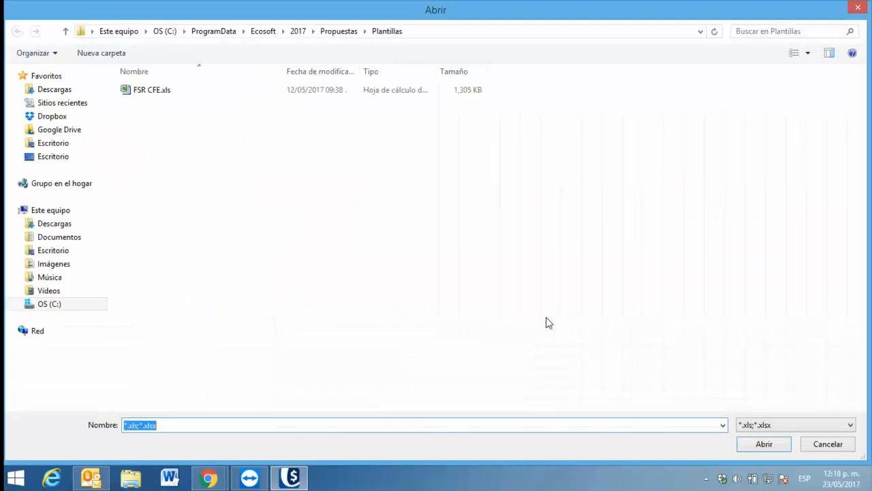
click(857, 8)
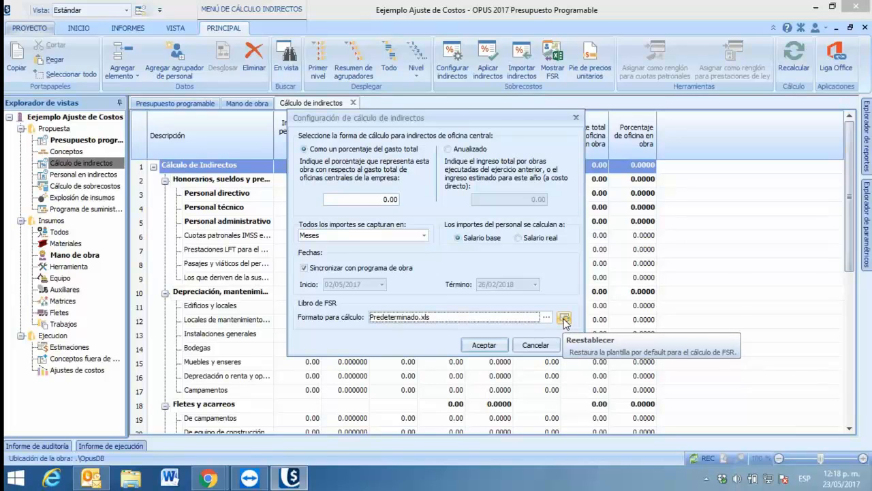
click(528, 342)
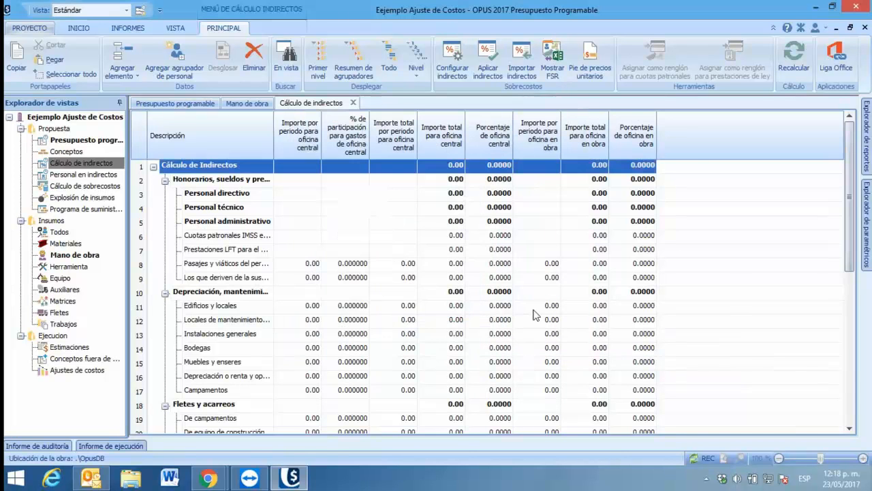
- Show the FSR book of the indirect cost calculation in an enlarged pane and open it in the workbook editor
click(553, 58)
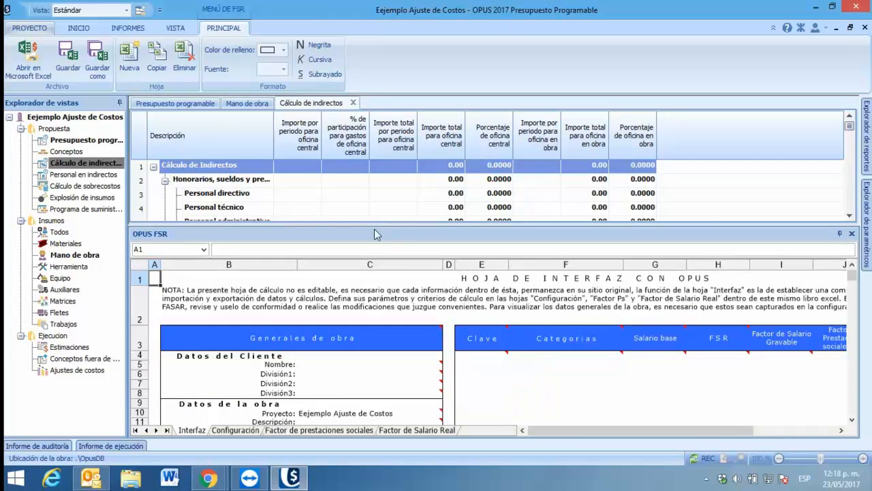
drag(373, 225, 375, 189)
click(27, 63)
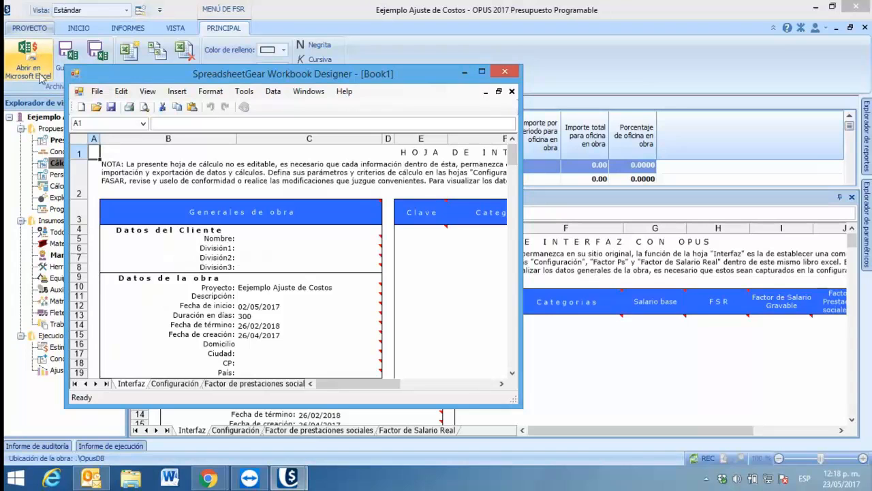
- Open CopiaJOR8HR.xls from the Dropbox folder in the workbook editor
click(96, 107)
click(151, 185)
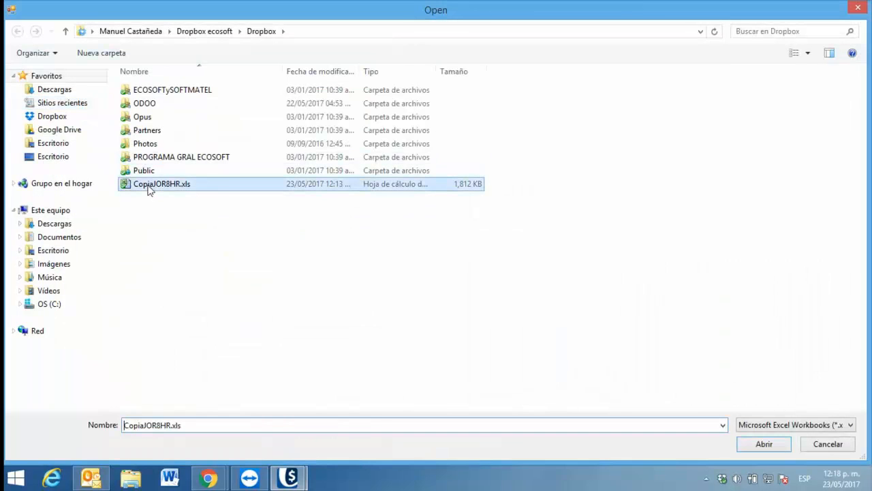
click(763, 444)
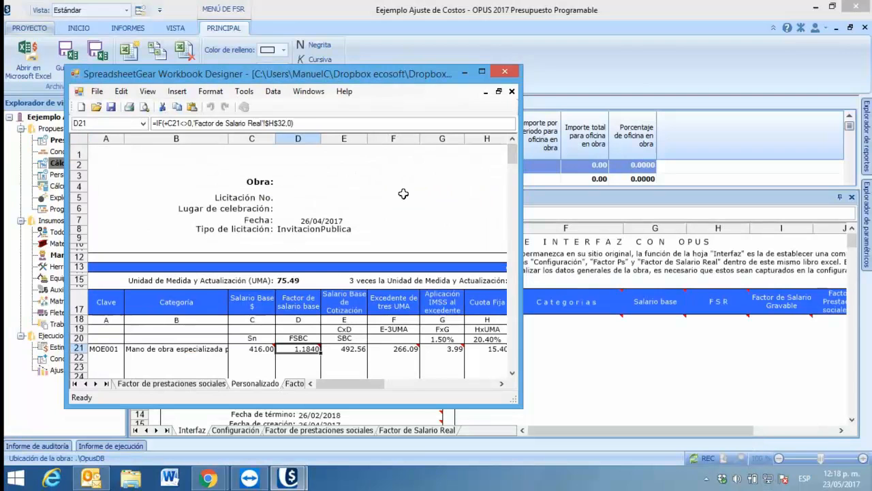
- Examine the Configuración and Interfaz sheets of CopiaJOR8HR.xls, and close the workbook editor and the FSR pane
click(145, 384)
double_click(85, 383)
click(160, 384)
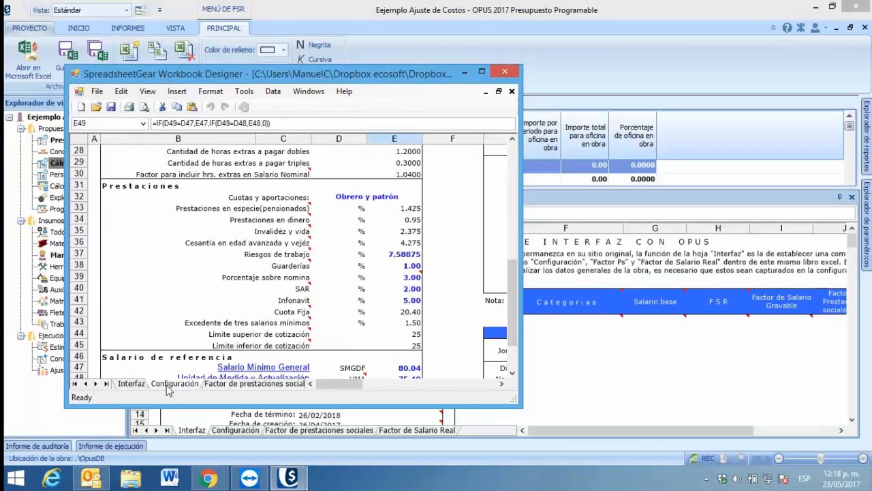
click(136, 385)
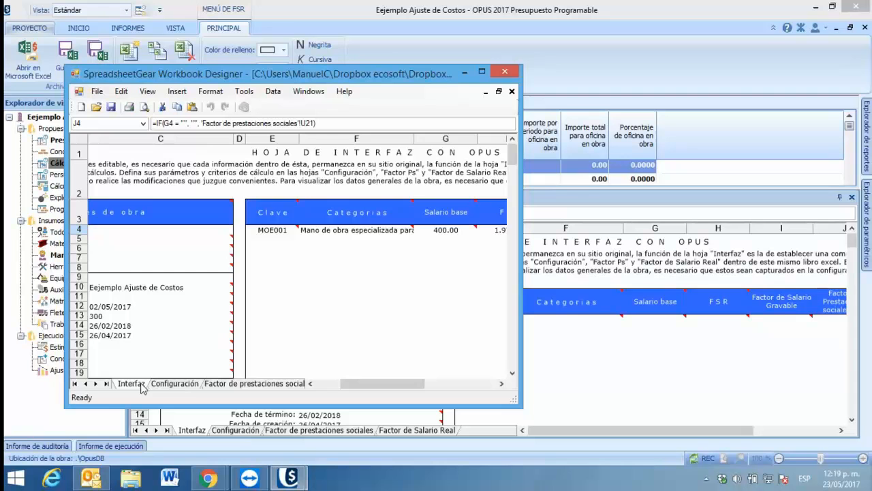
click(504, 72)
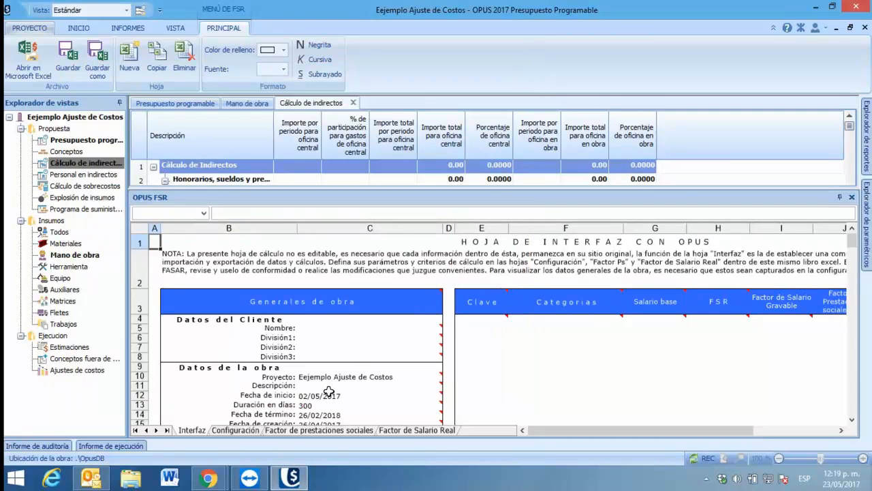
mouse_move(329, 390)
click(851, 197)
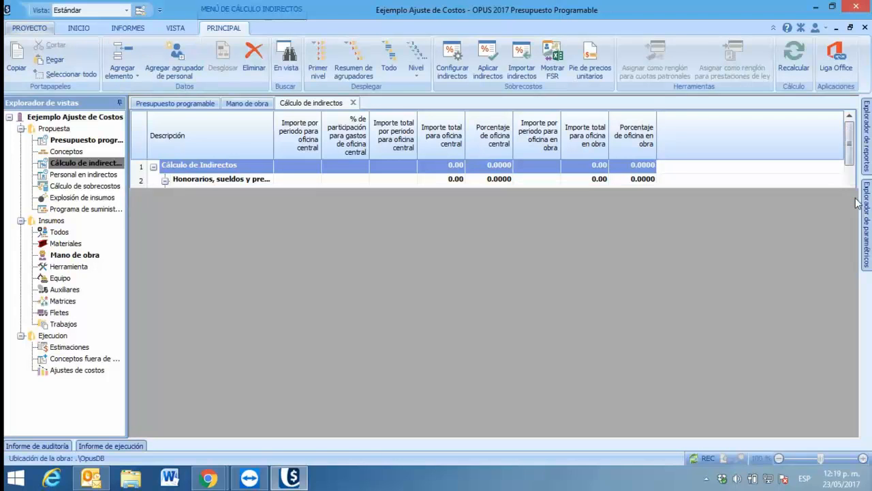
- Display the FSR columns in the Mano de obra catalog and examine the salary factor breakdown across them
click(72, 255)
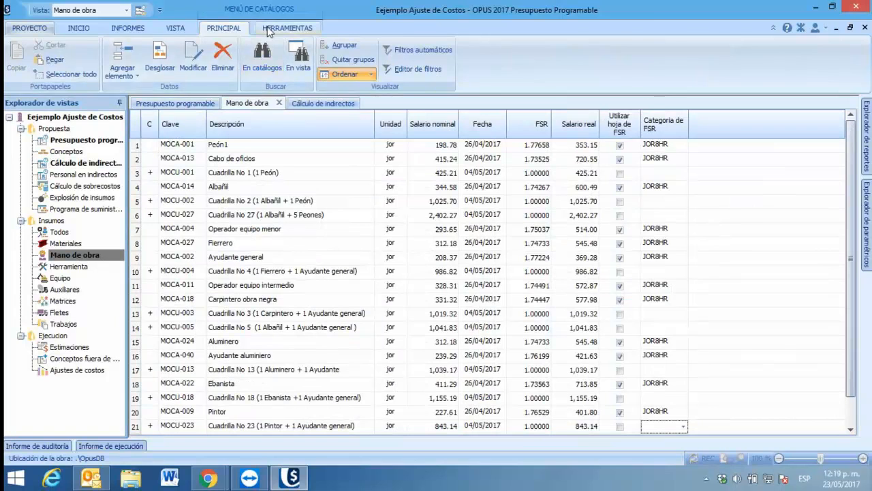
click(269, 30)
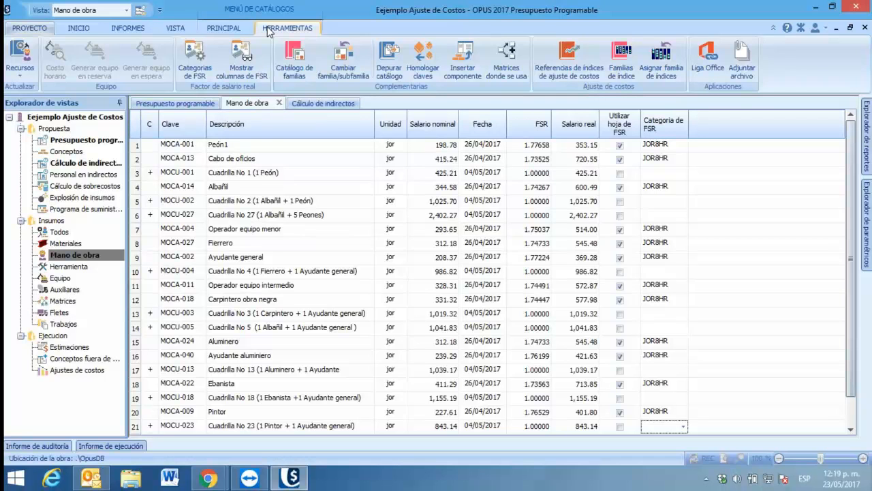
click(238, 67)
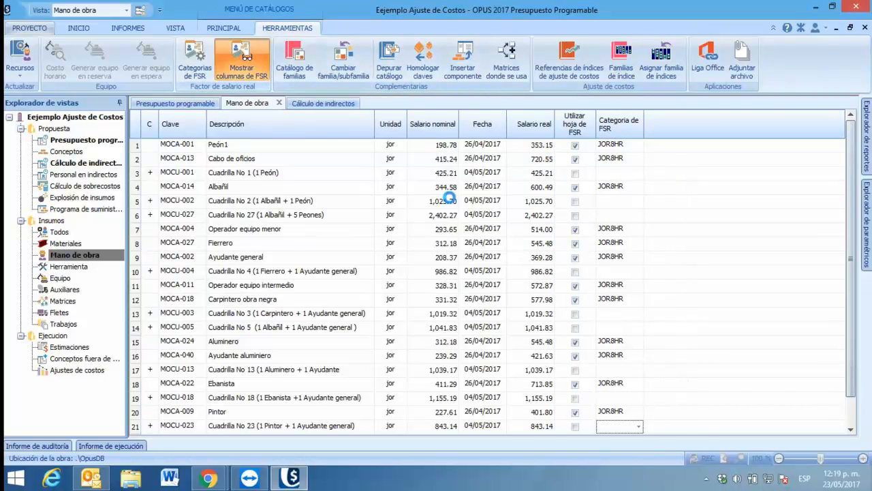
drag(417, 429, 531, 440)
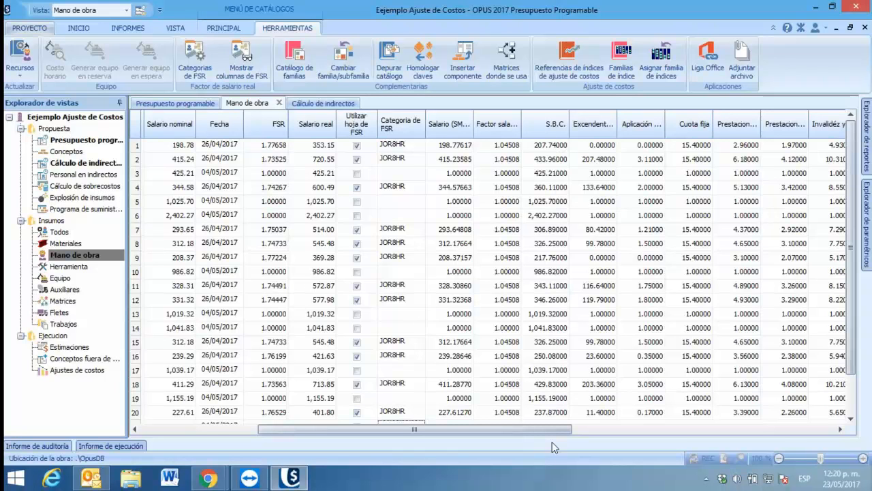
drag(550, 431, 334, 433)
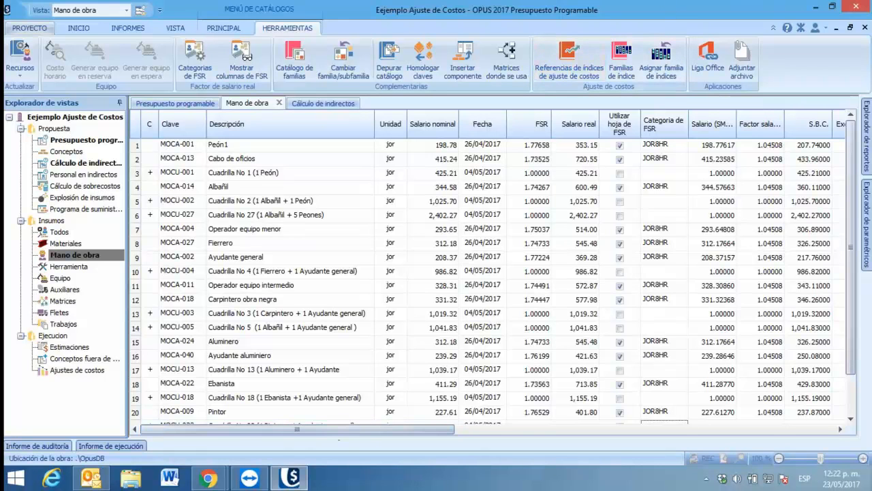
- Switch to Chrome and examine the Martes de Especialización topics and dates on the Ecosoft events page
click(771, 1)
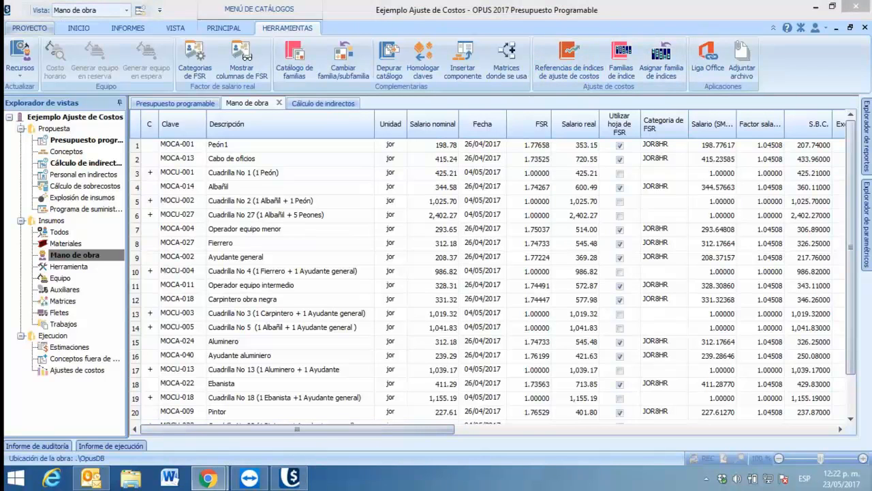
drag(601, 144, 871, 109)
drag(1, 102, 232, 34)
click(564, 21)
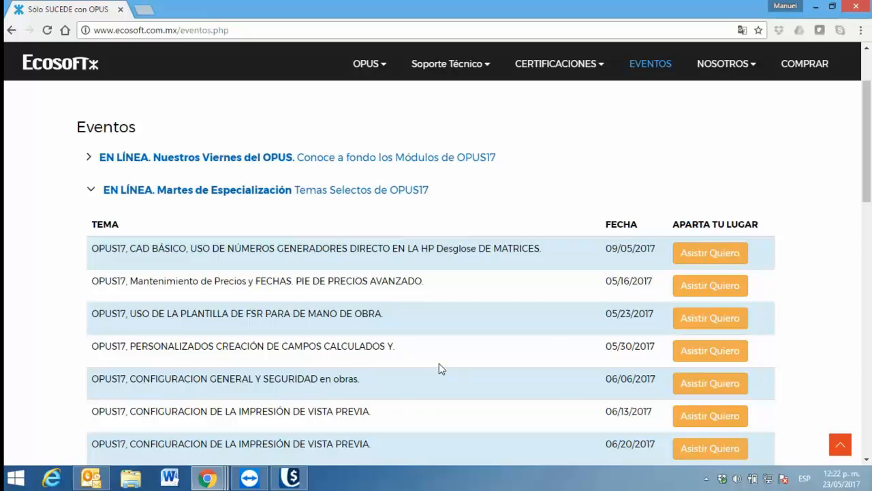
scroll(456, 376, down, 3)
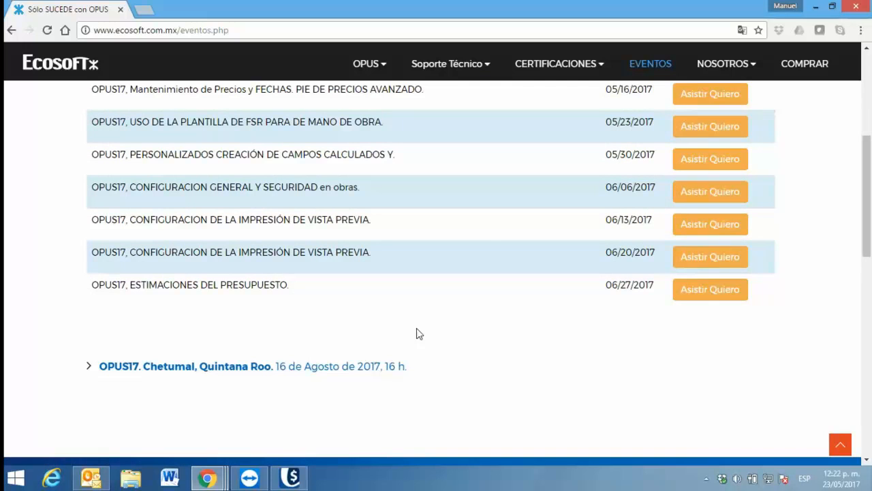
scroll(419, 334, up, 2)
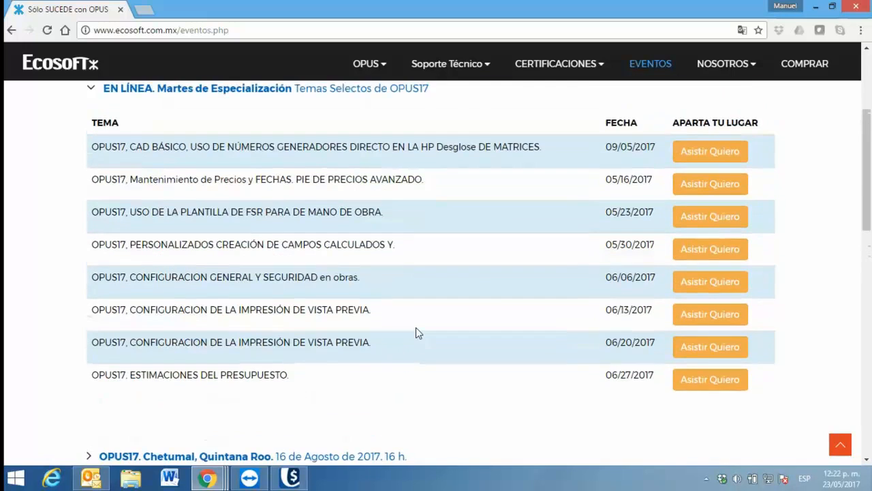